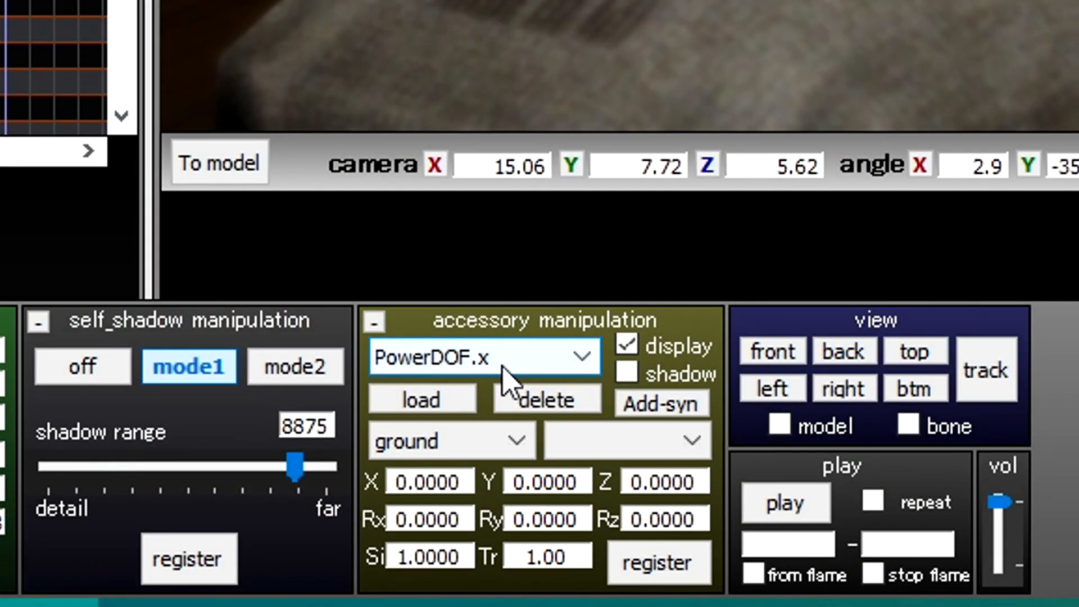
pyautogui.click(524, 365)
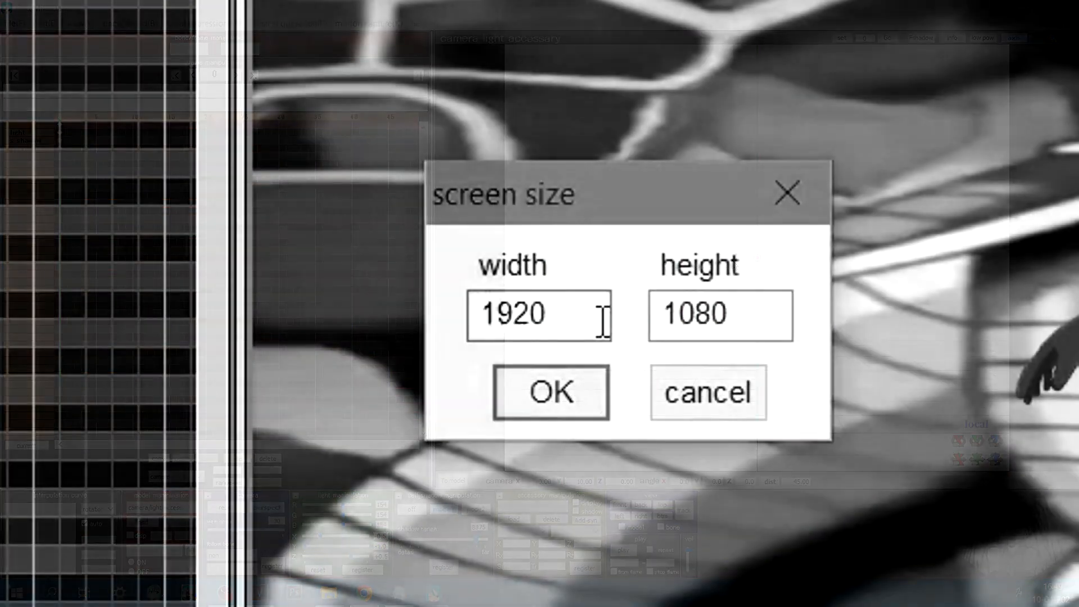
# Set the screen size to a width of 1920 and a height of 1080.
pyautogui.moveTo(602, 315); pyautogui.dragTo(90, 346)
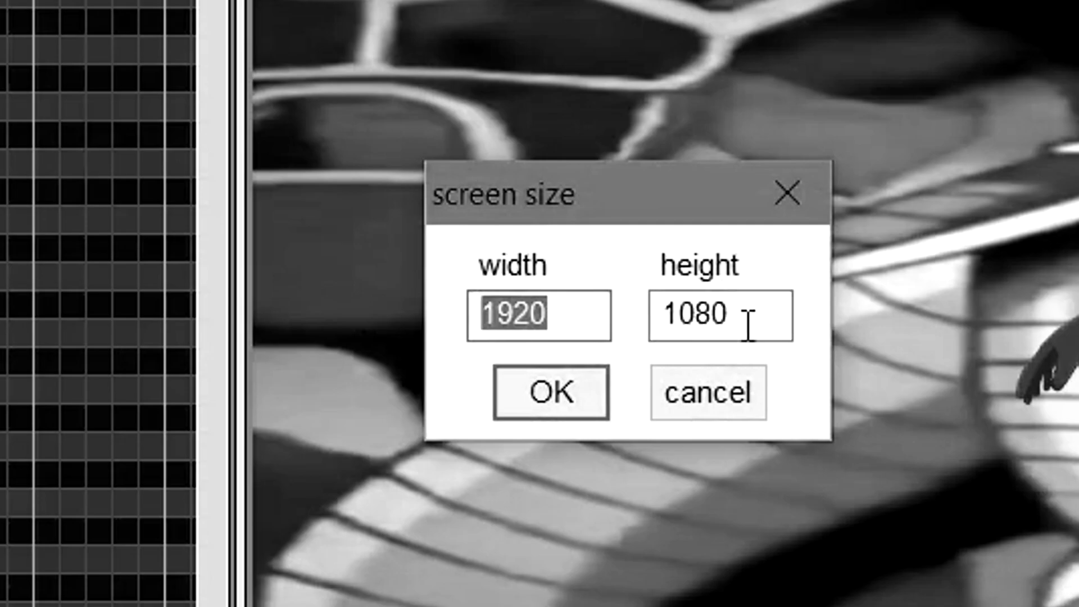
pyautogui.write('2')
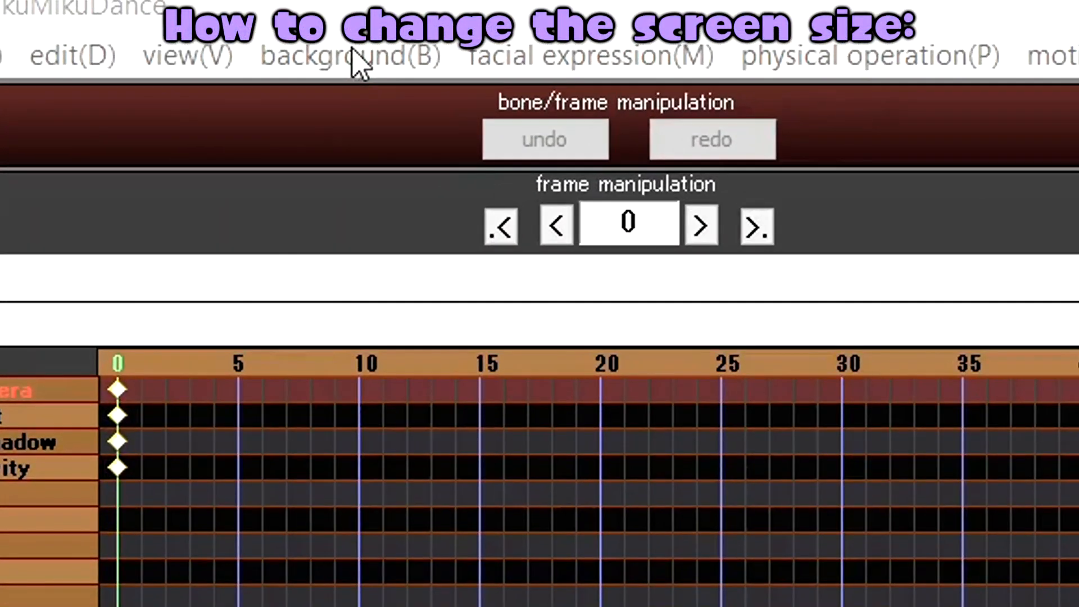
pyautogui.click(356, 59)
pyautogui.moveTo(197, 58)
pyautogui.click(284, 126)
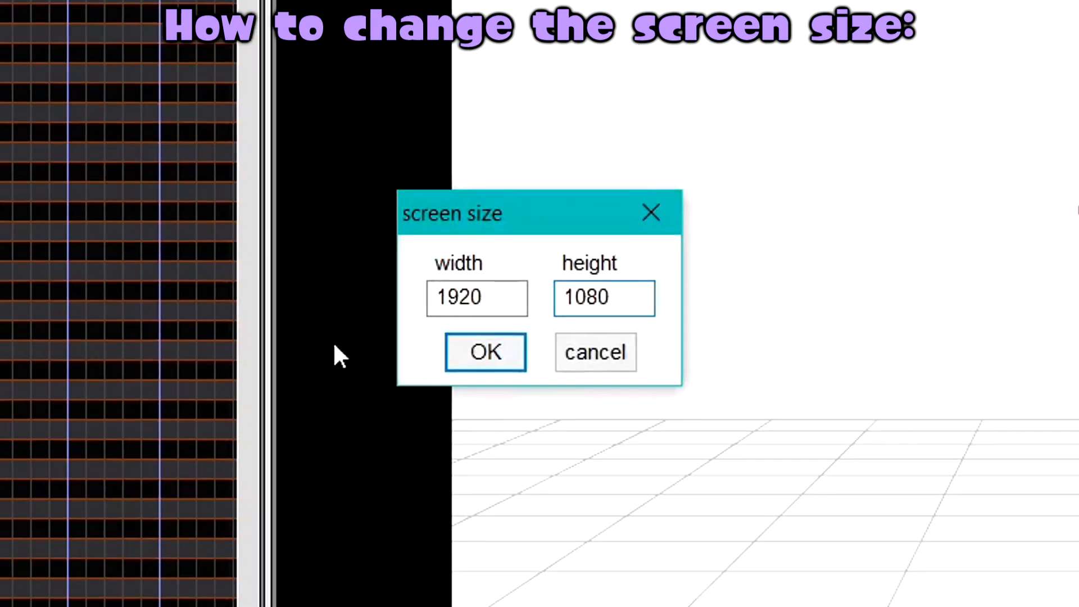
pyautogui.click(432, 415)
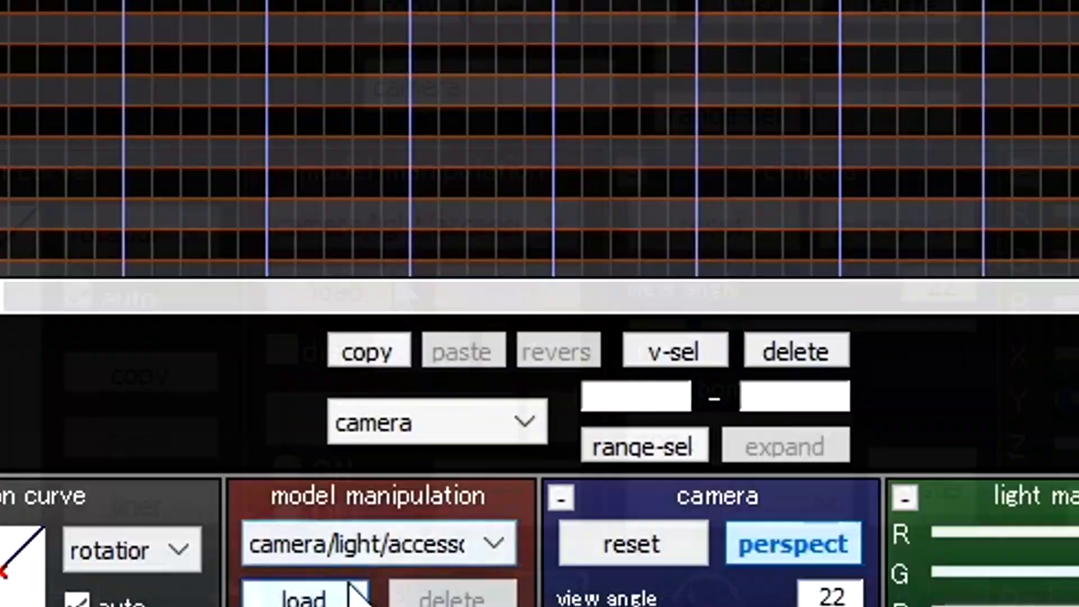
# Start loading a model and browse the SPLATOON CHARACTERS folder to find the Pearl DRONE folder.
pyautogui.click(350, 587)
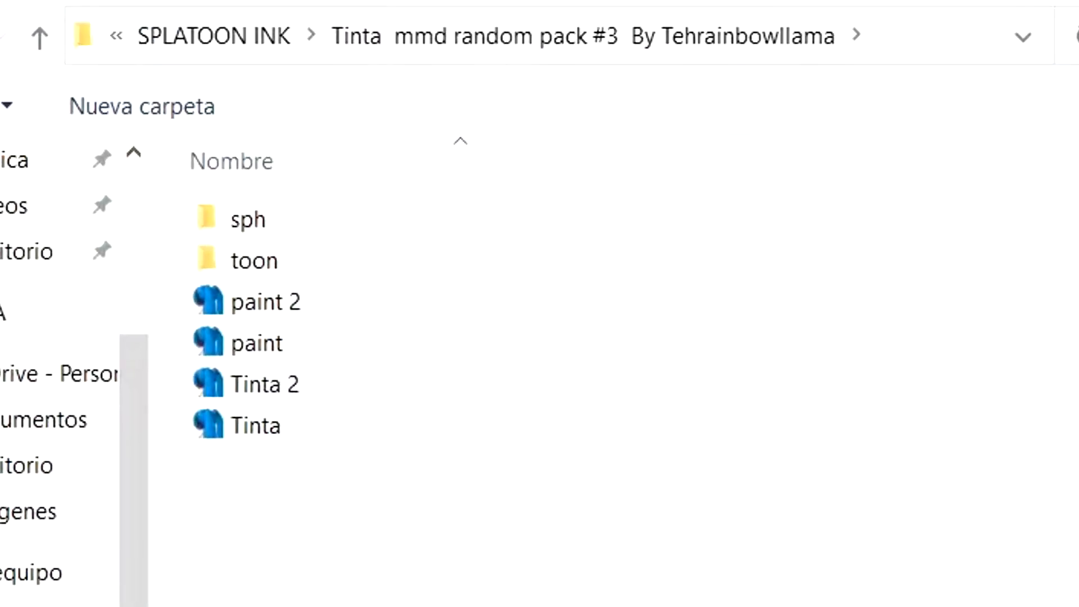
pyautogui.click(204, 40)
pyautogui.click(188, 41)
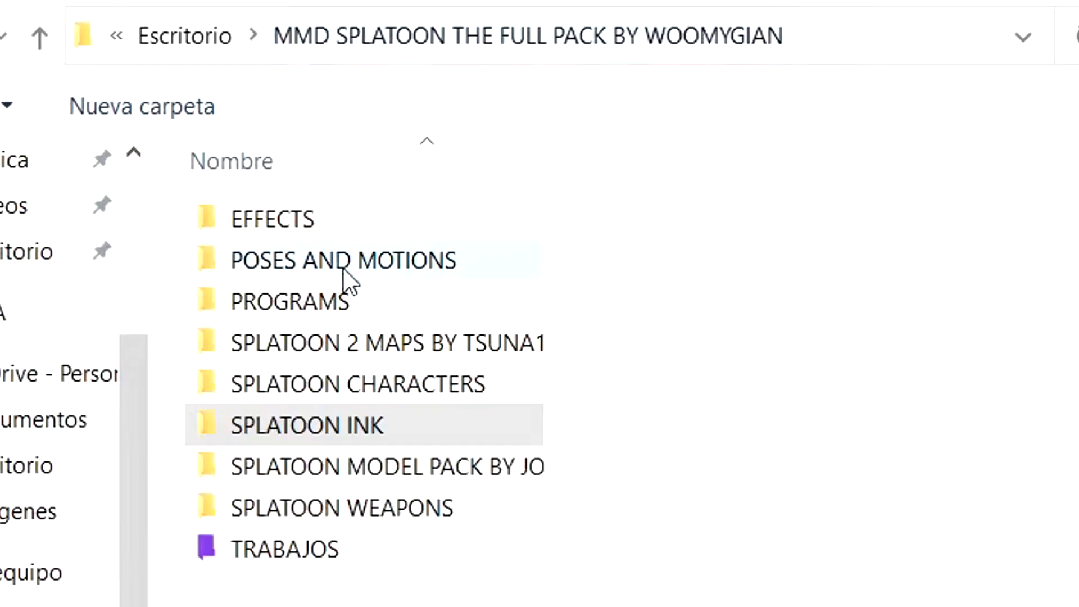
pyautogui.doubleClick(358, 384)
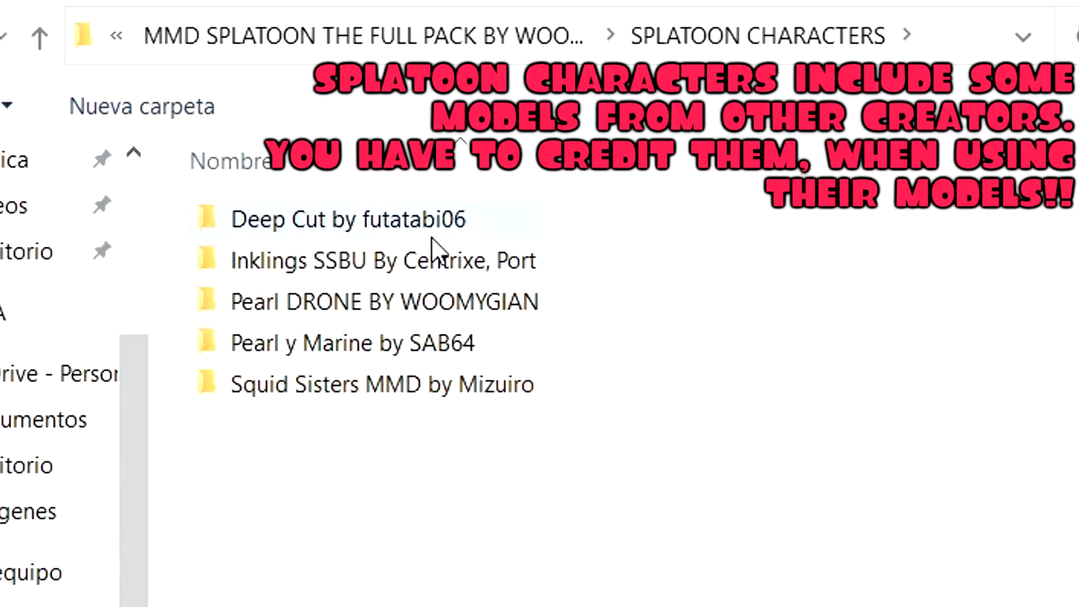
pyautogui.click(495, 306)
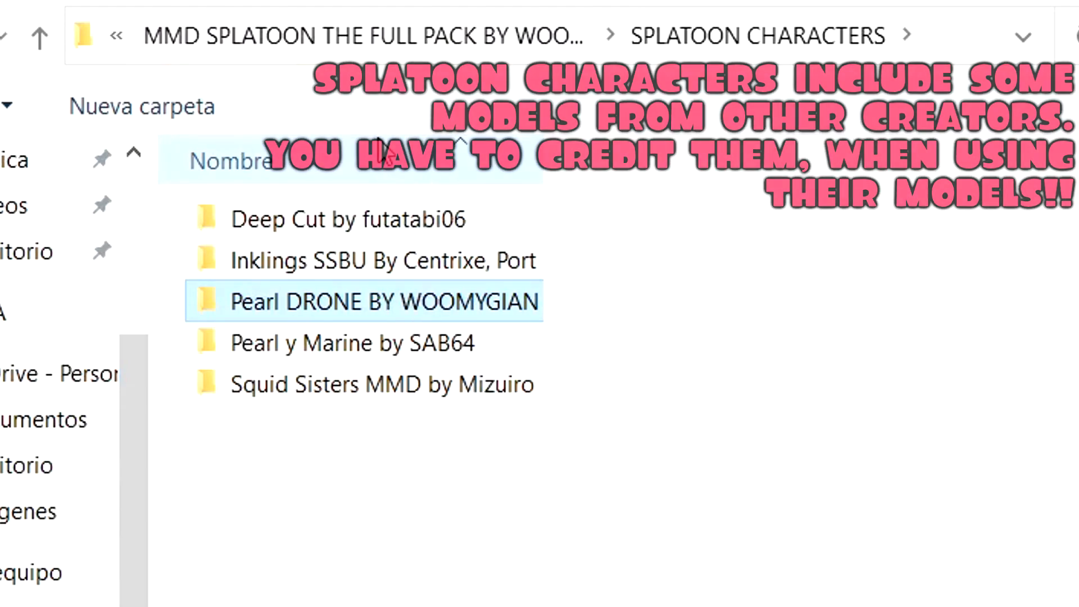
# Browse the SPLATOON WEAPONS folder for the ink tanks and the squid and octopus form models.
pyautogui.click(402, 37)
pyautogui.doubleClick(388, 512)
pyautogui.scroll(-10, 338, 407)
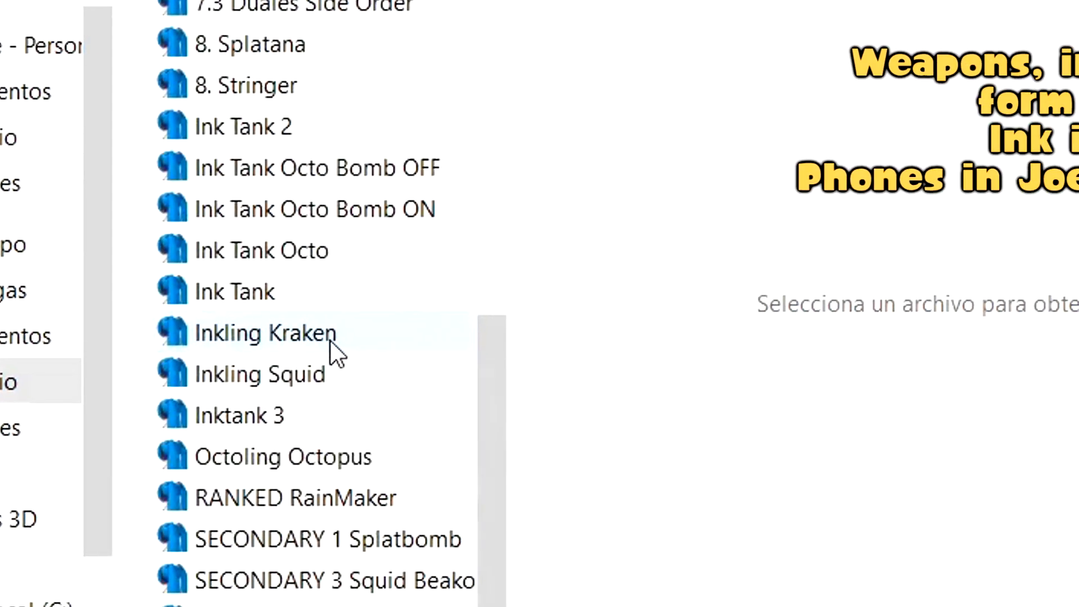
pyautogui.click(292, 440)
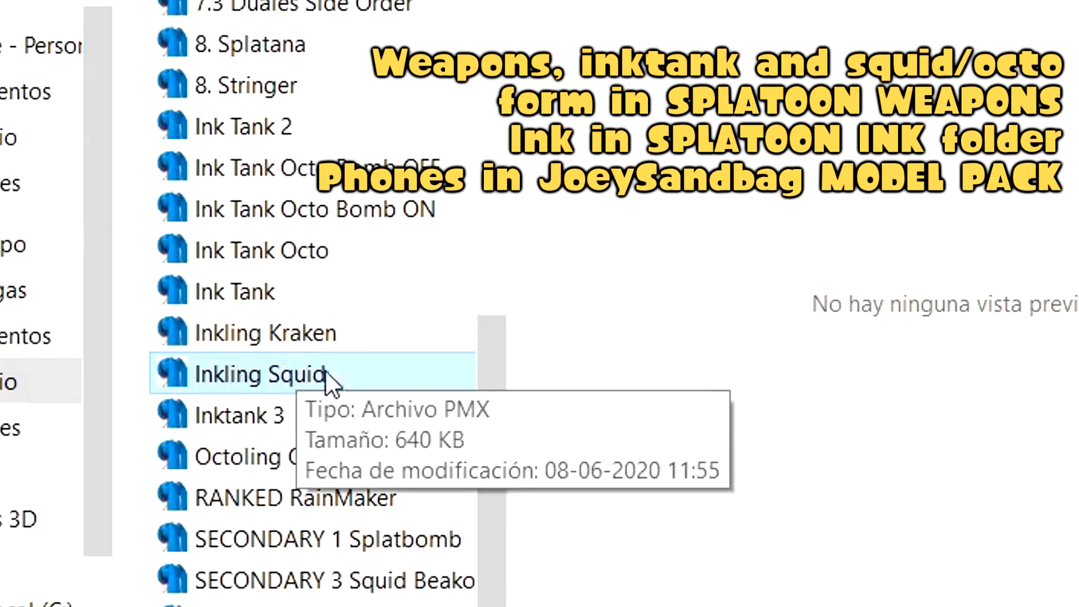
# Look through the SPLATOON INK folder, including the Tinta Sobre Modelos and Tinta mmd random pack #3 subfolders.
pyautogui.click(567, 41)
pyautogui.doubleClick(349, 426)
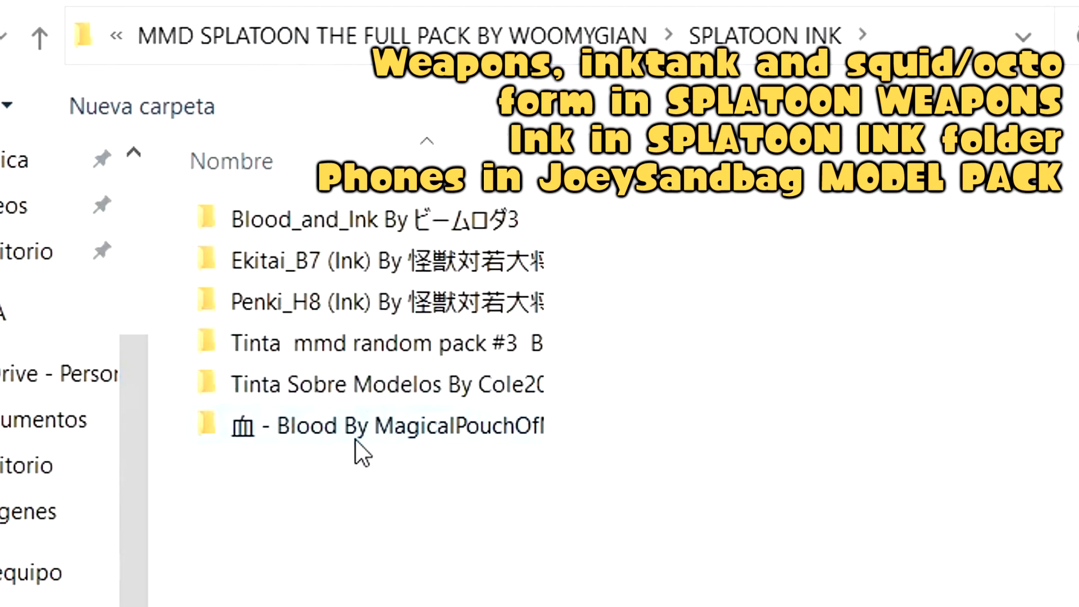
pyautogui.doubleClick(353, 393)
pyautogui.click(214, 36)
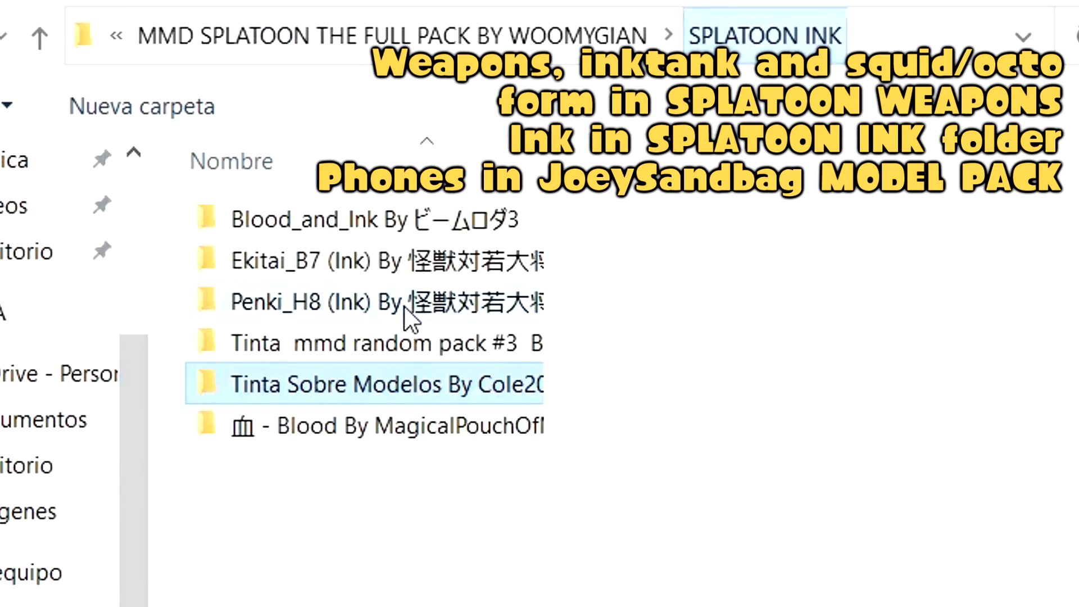
pyautogui.doubleClick(414, 356)
pyautogui.click(321, 400)
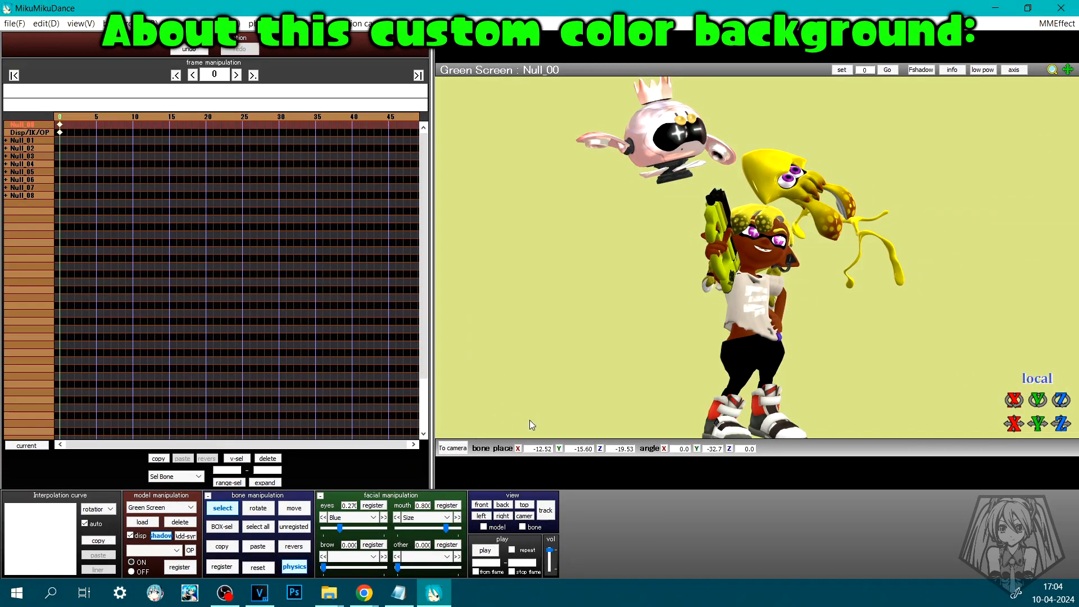
# Review the color and Size controls of the Green Screen model and turn off its shadow.
pyautogui.click(345, 518)
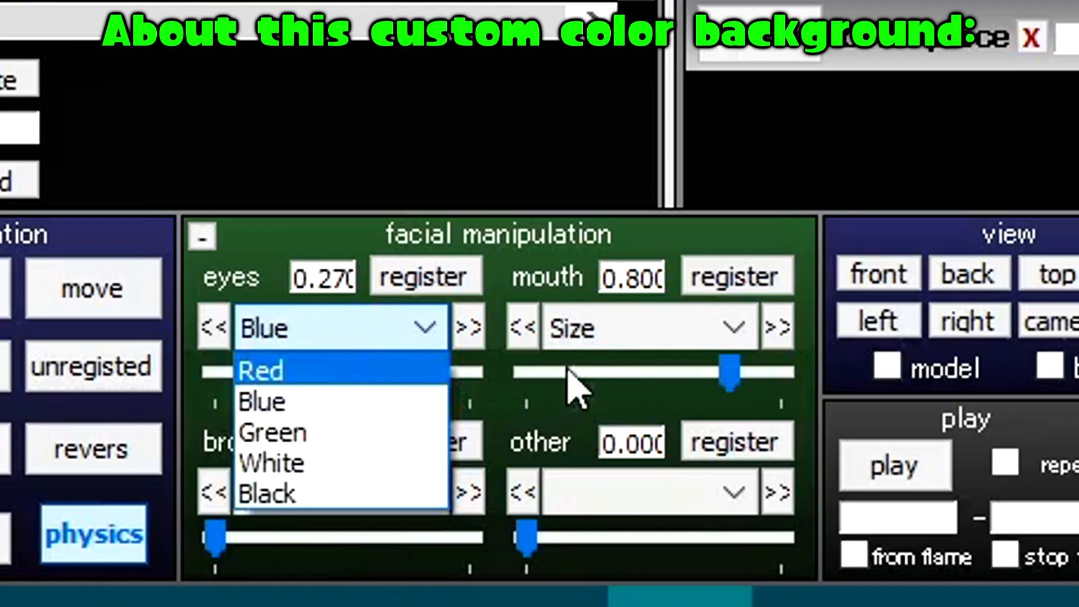
pyautogui.click(628, 323)
pyautogui.click(632, 325)
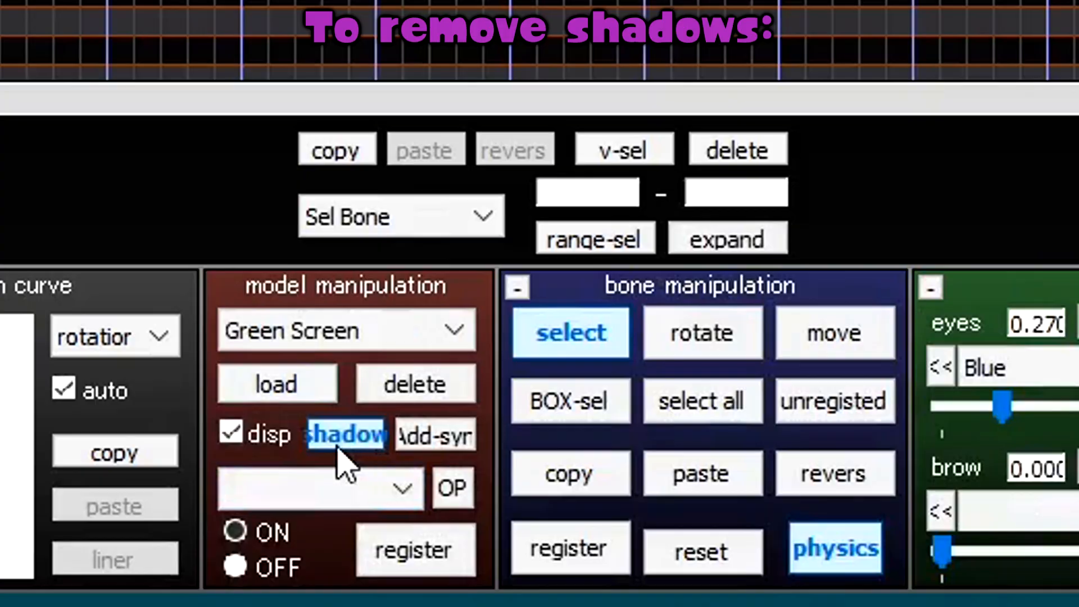
pyautogui.click(338, 444)
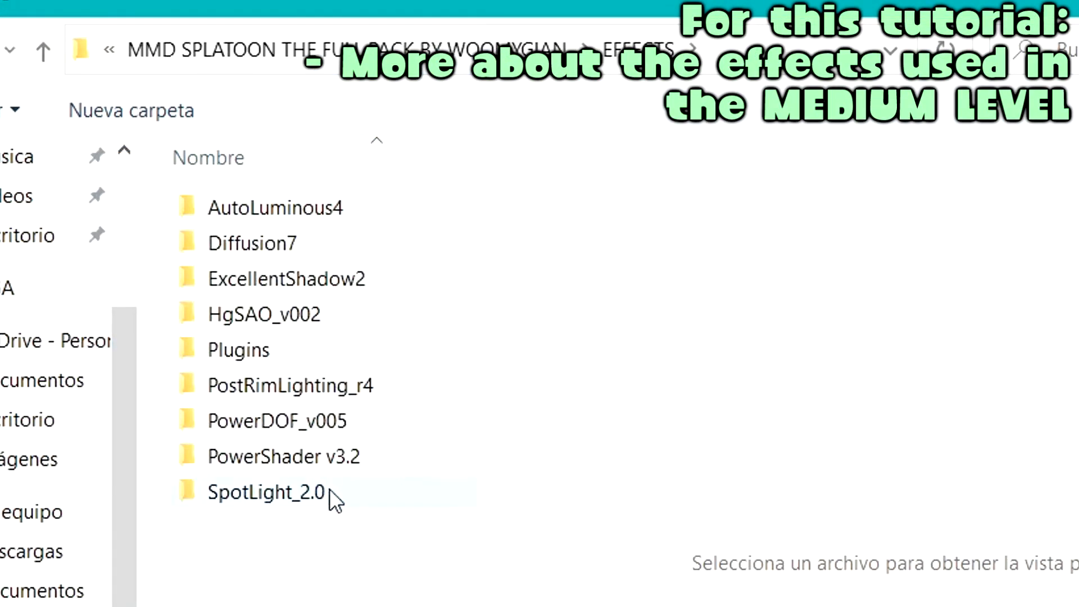
# Browse the EFFECTS folder, looking into individual effect folders such as Diffusion7.
pyautogui.doubleClick(289, 217)
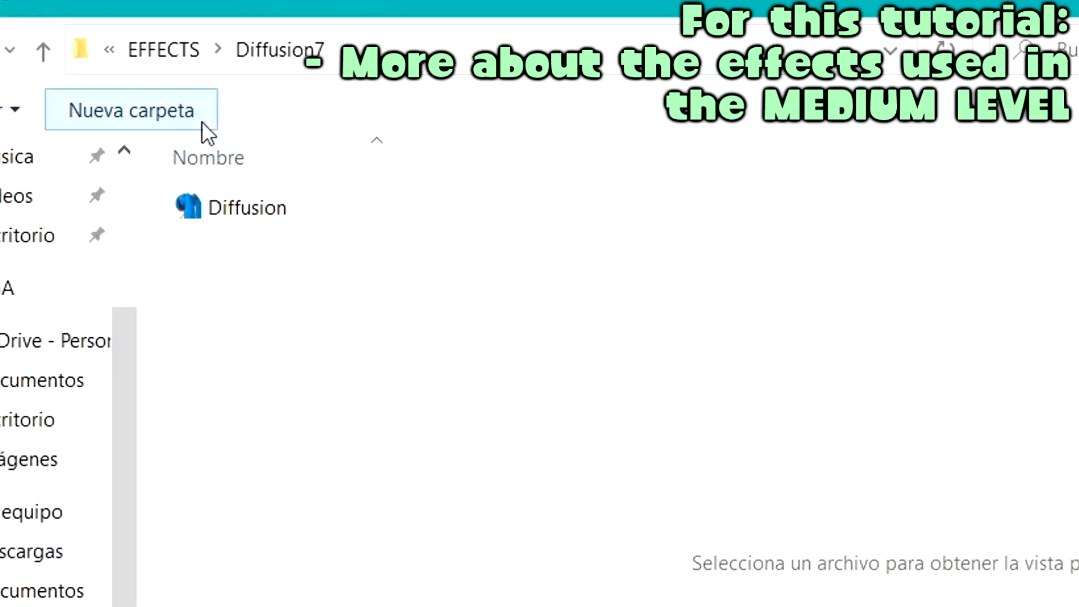
pyautogui.click(173, 51)
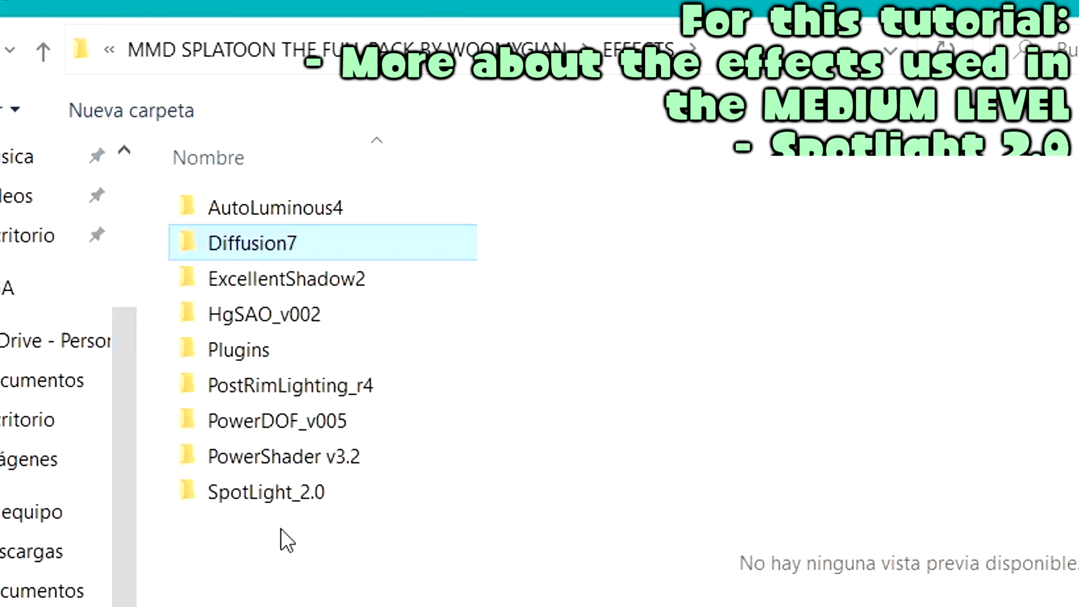
pyautogui.click(189, 491)
pyautogui.click(305, 461)
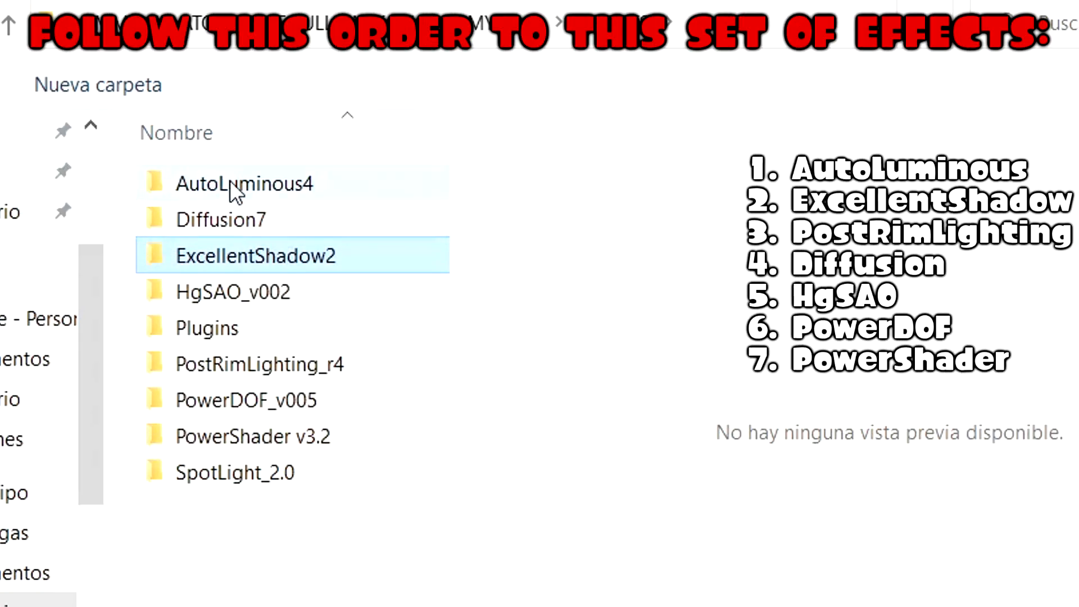
# Go through the effect folders in loading order: AutoLuminous4, ExcellentShadow2, PostRimLighting_r4, Diffusion7, HgSAO_v002, PowerDOF_v005, PowerShader v3.2.
pyautogui.click(196, 89)
pyautogui.click(243, 131)
pyautogui.click(247, 363)
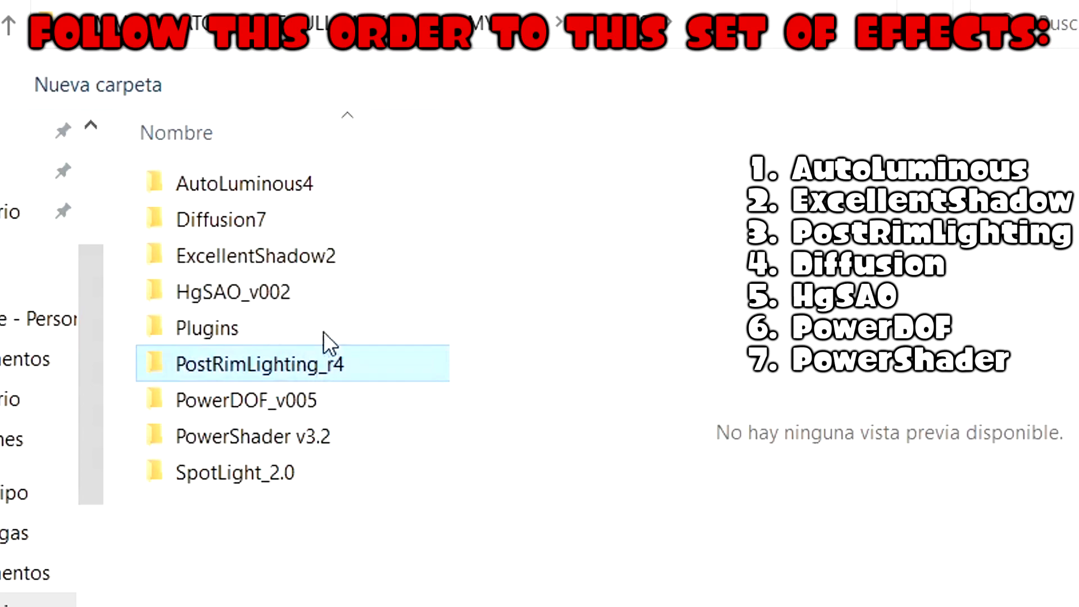
pyautogui.click(235, 226)
pyautogui.click(304, 291)
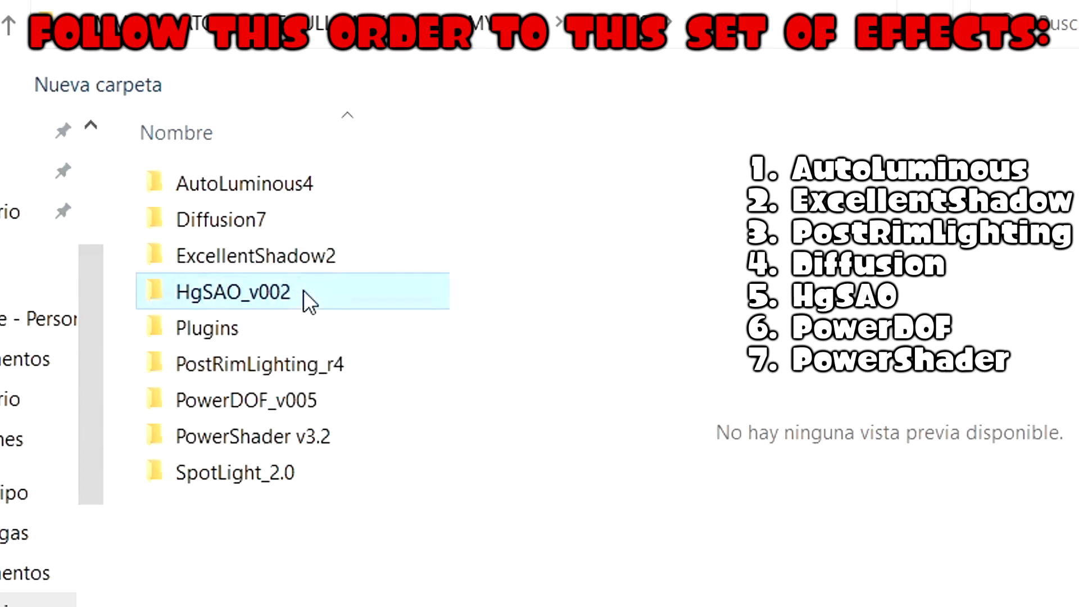
pyautogui.click(300, 405)
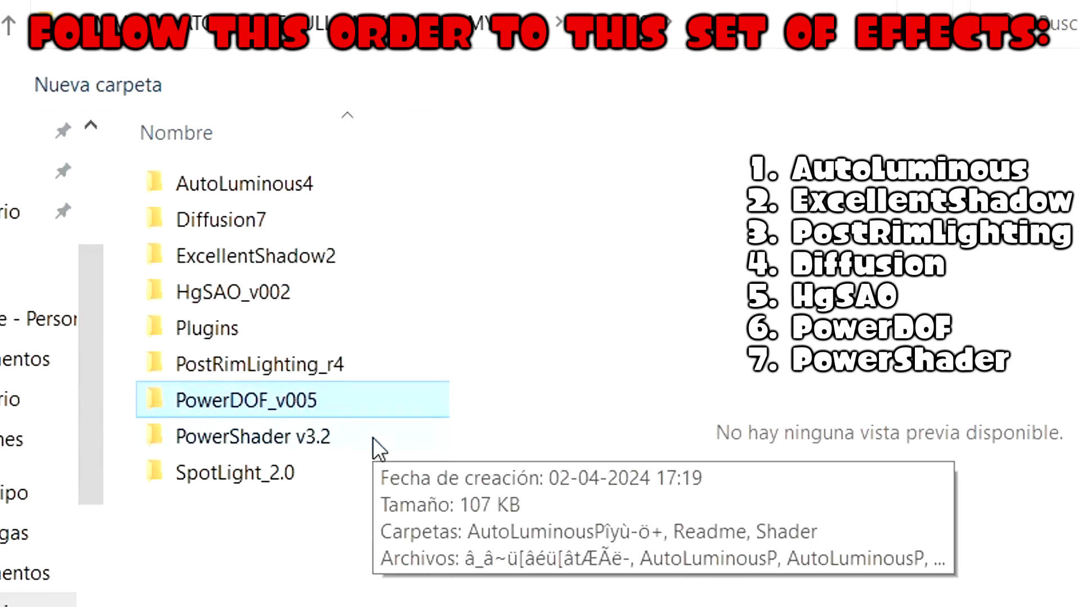
pyautogui.click(356, 434)
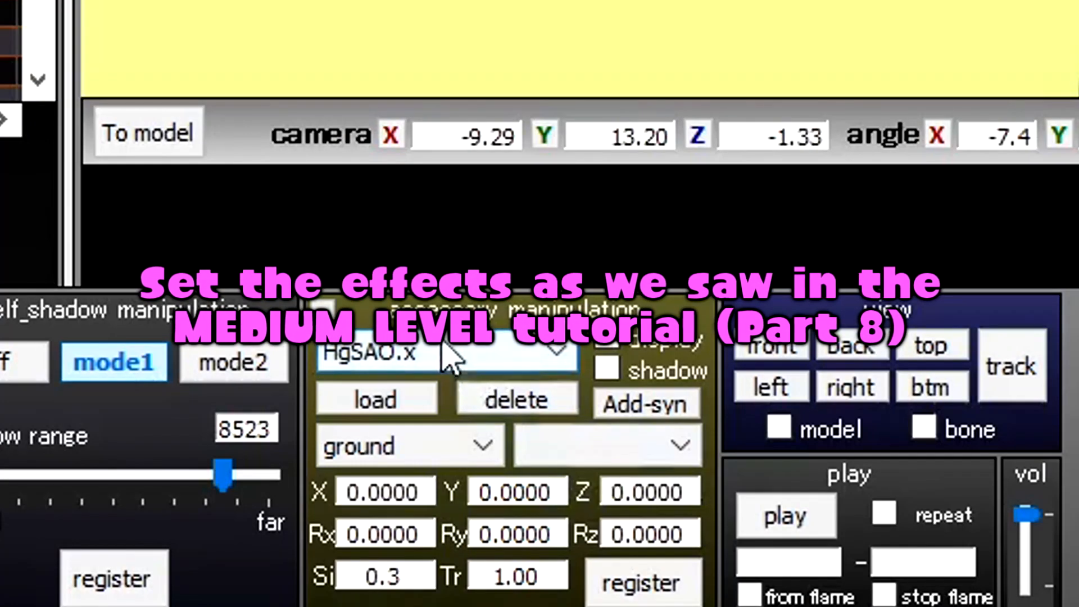
# Apply the Si value of 0.3 to the HgSAO.x effect by reselecting it among the accessories.
pyautogui.click(539, 351)
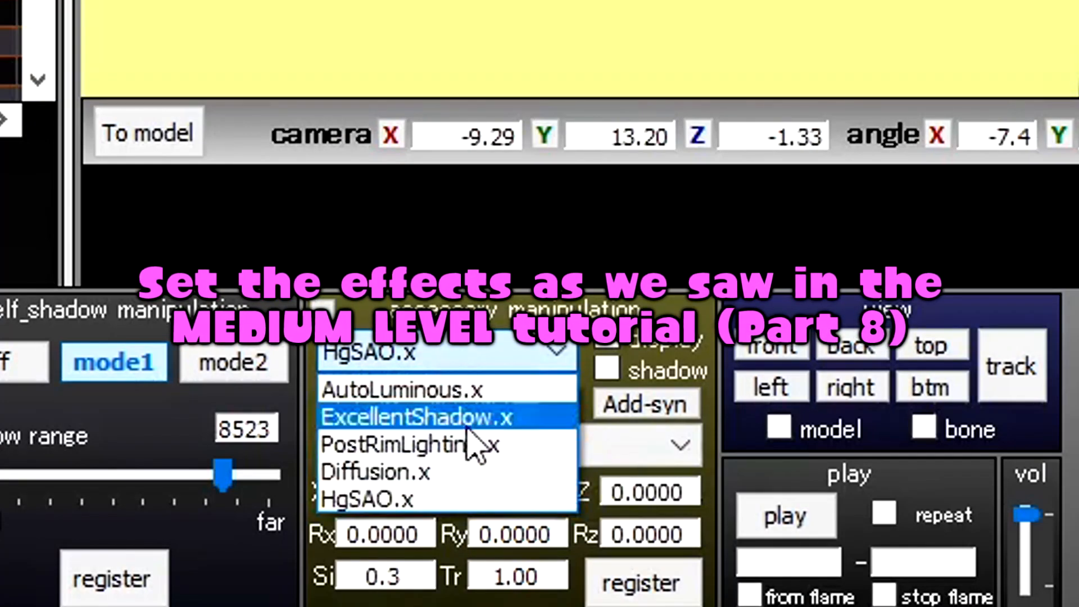
pyautogui.click(429, 499)
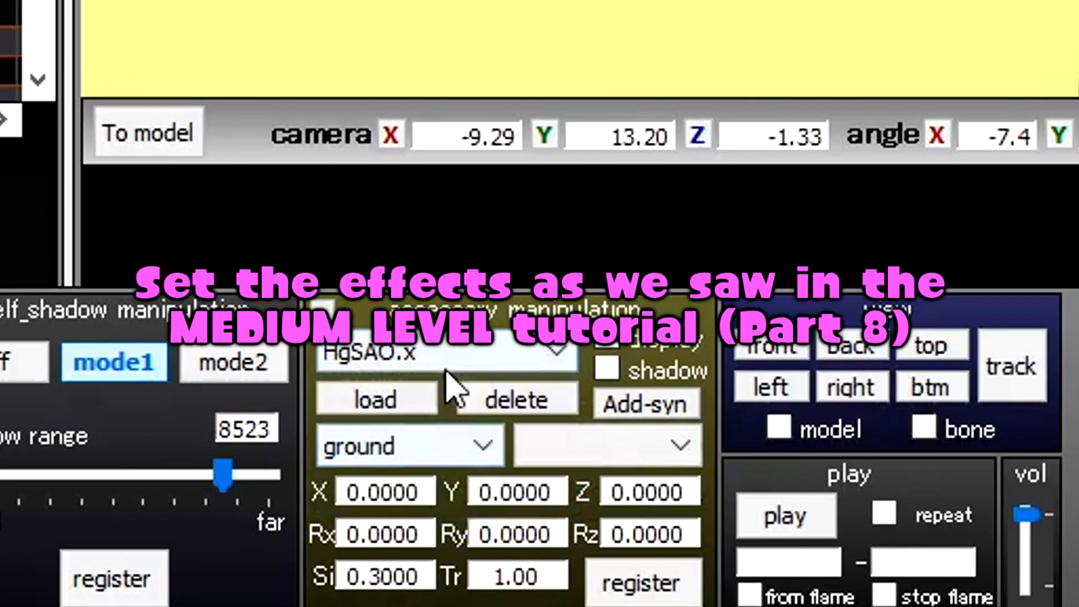
pyautogui.click(411, 354)
pyautogui.click(374, 400)
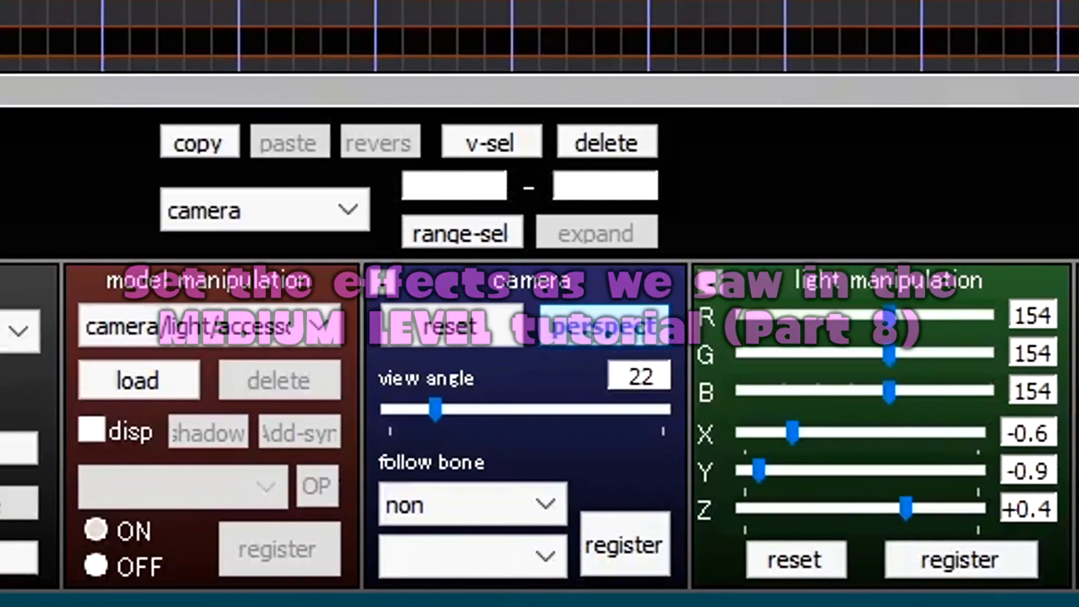
pyautogui.click(648, 119)
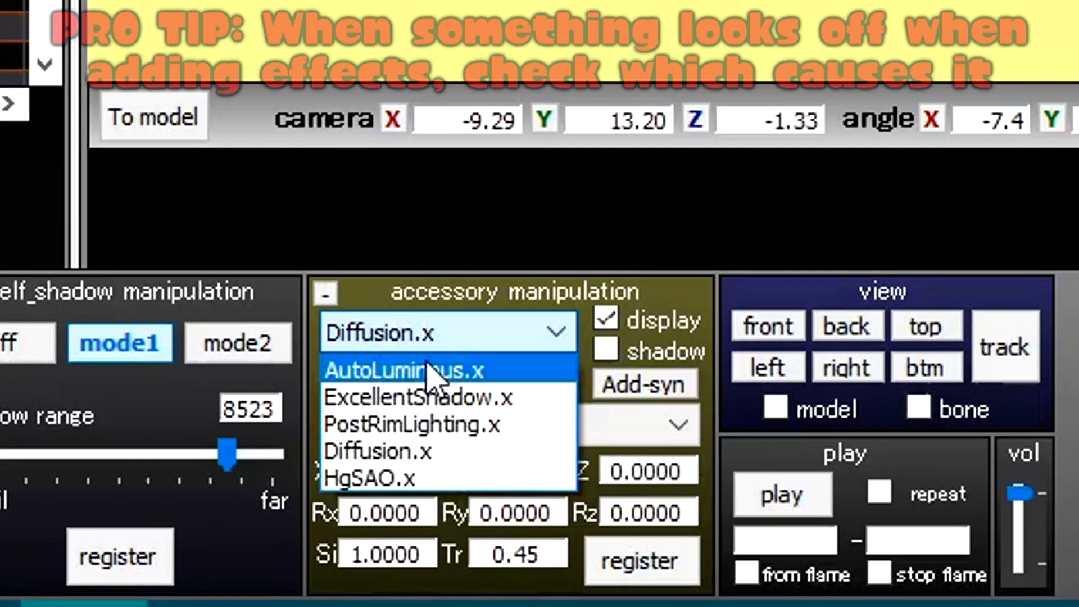
# Turn off the display of the AutoLuminous.x effect and select ExcellentShadow.x as the accessory to check.
pyautogui.click(448, 377)
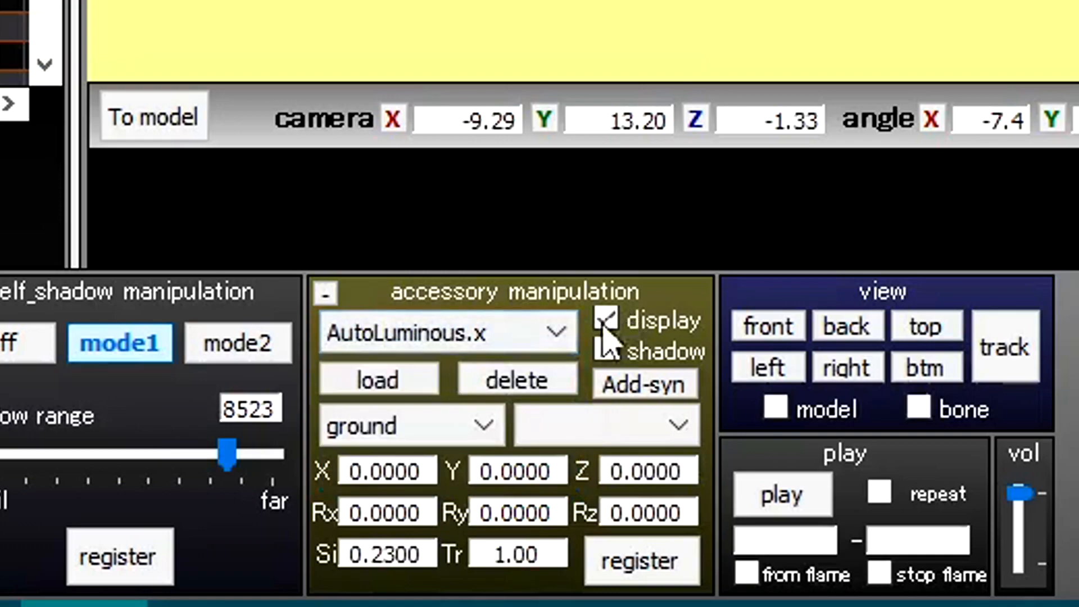
pyautogui.click(605, 319)
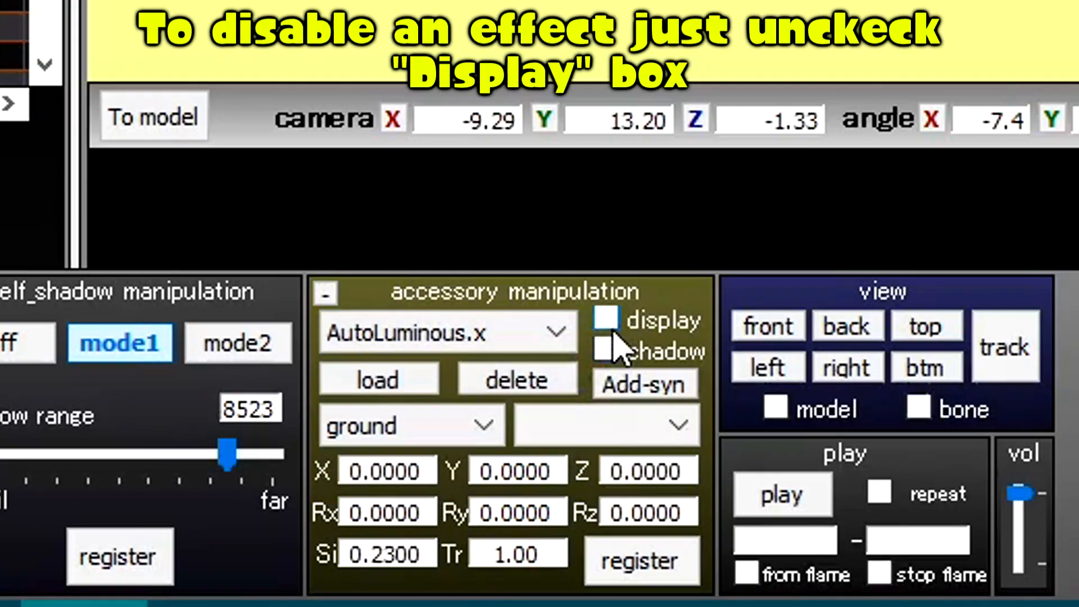
pyautogui.click(557, 333)
pyautogui.click(458, 397)
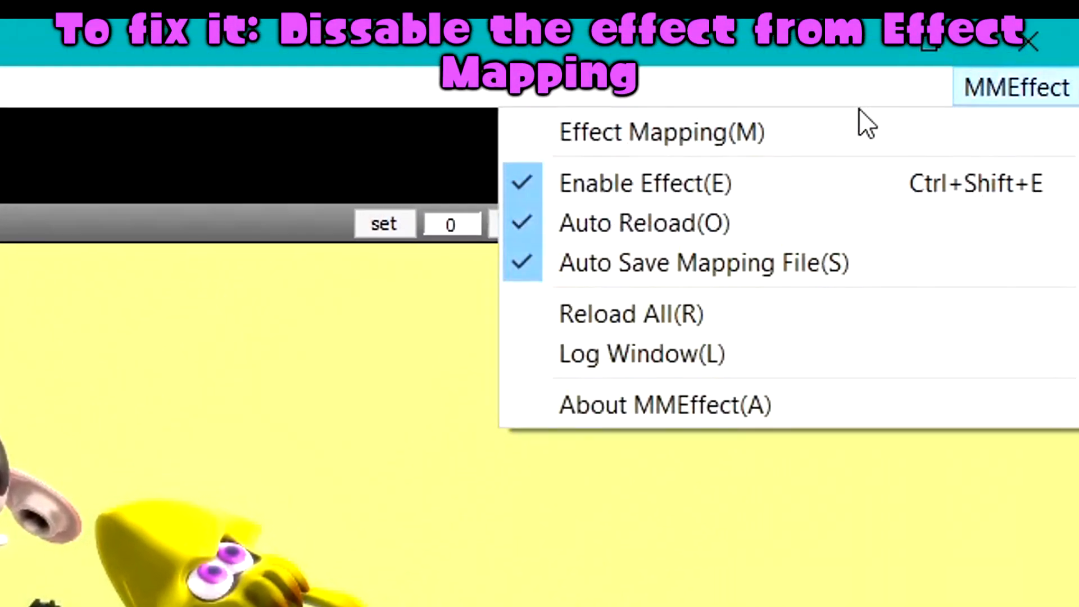
# Open Effect Mapping on the ScreenShadowMap render target and extract the subsets of Tinta 2.pmx.
pyautogui.click(826, 97)
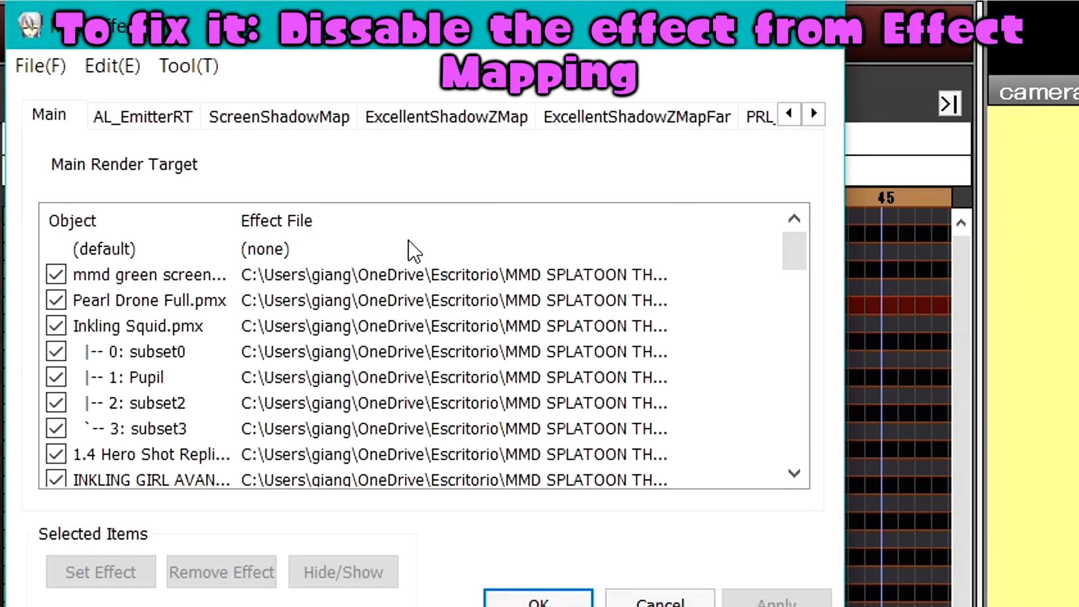
pyautogui.click(337, 116)
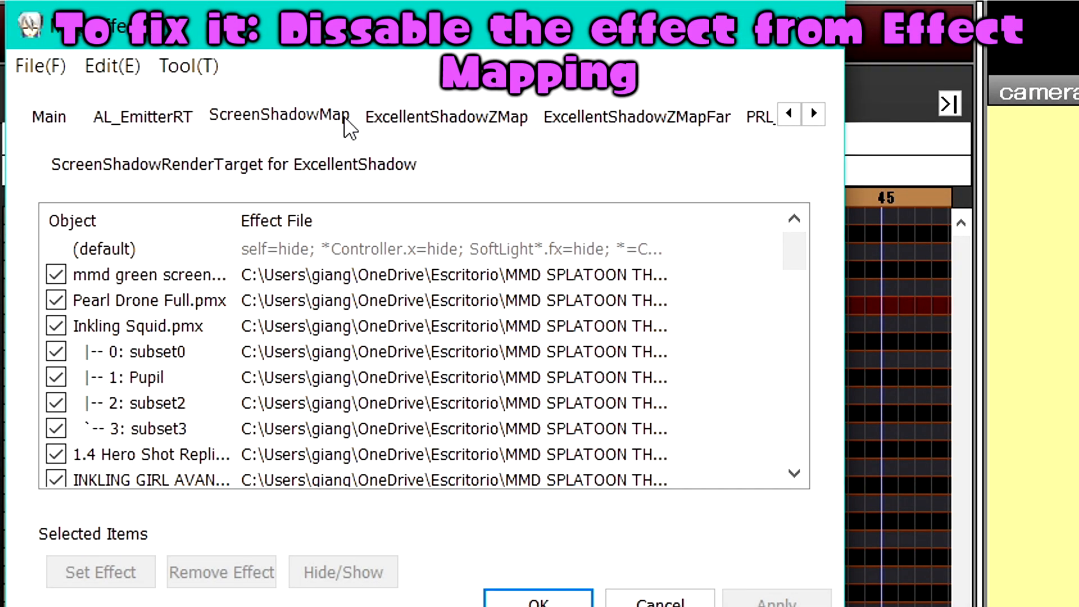
pyautogui.click(376, 126)
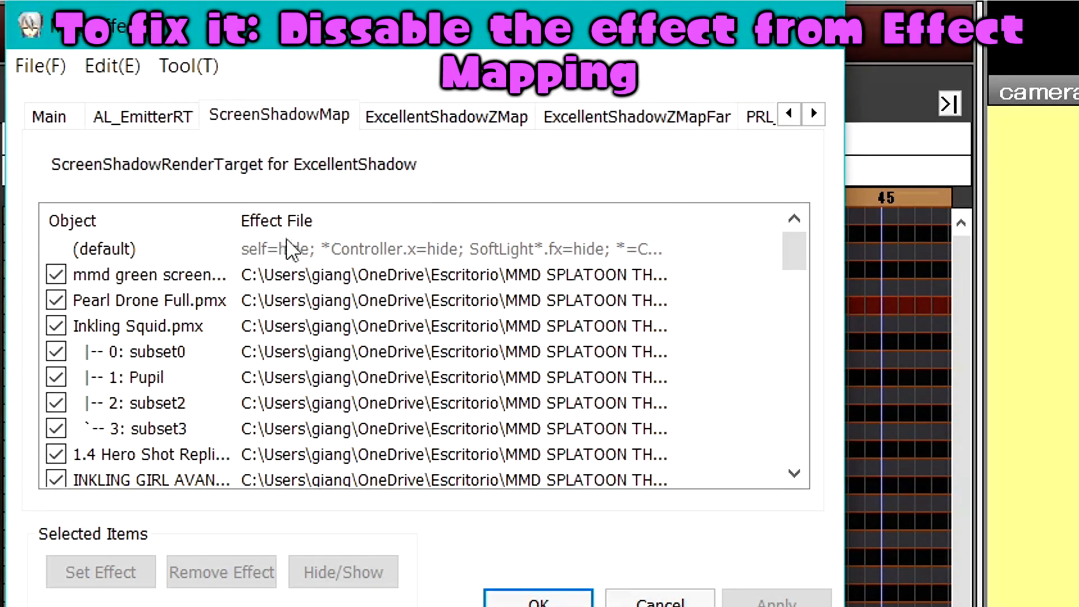
pyautogui.scroll(-2, 179, 382)
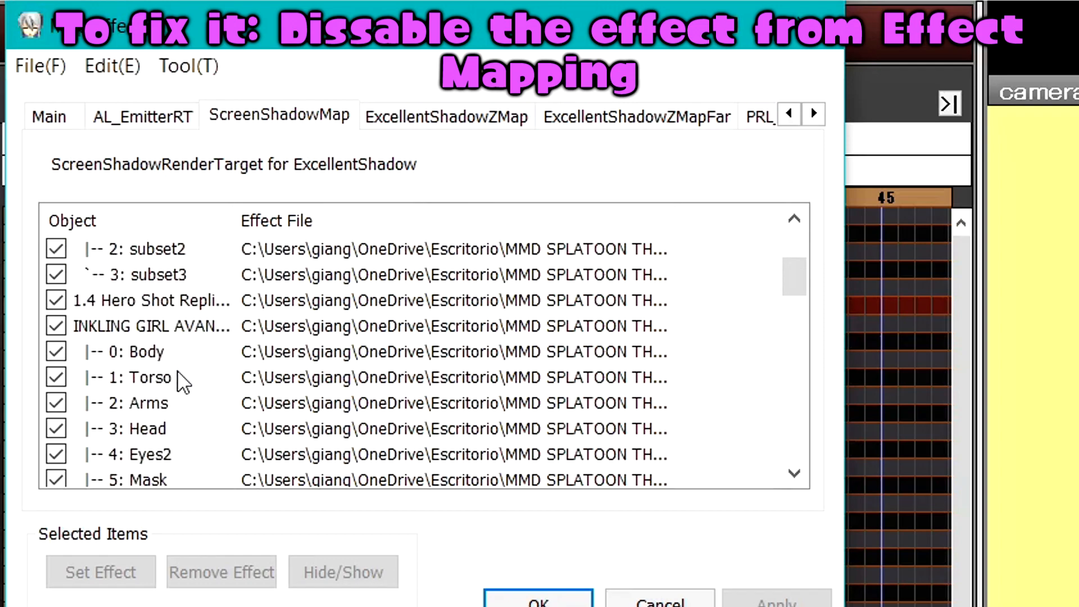
pyautogui.scroll(-13, 183, 384)
pyautogui.click(175, 302)
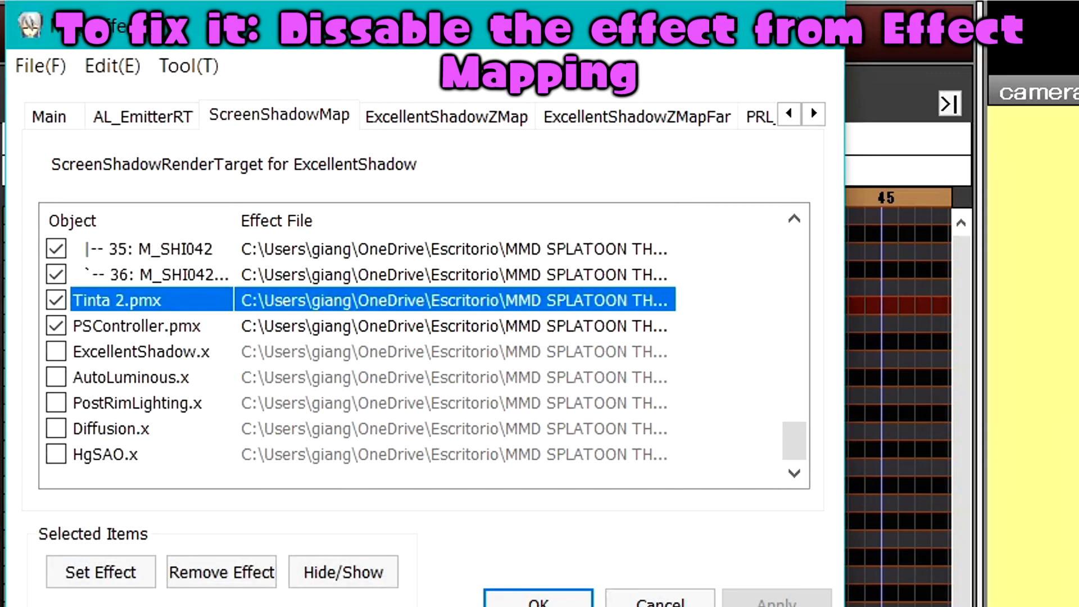
pyautogui.rightClick(198, 293)
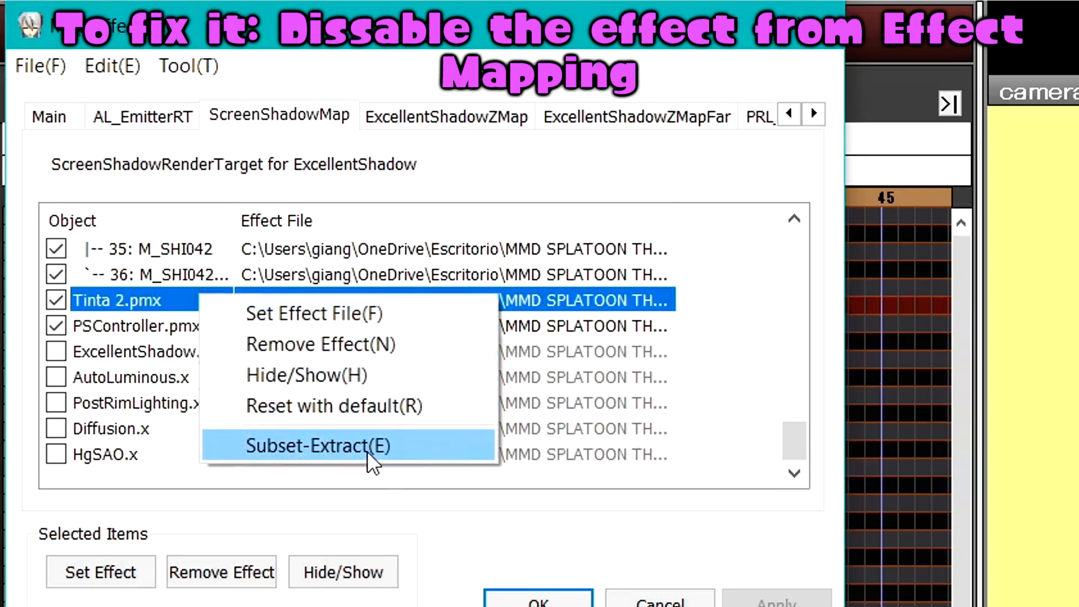
pyautogui.click(367, 446)
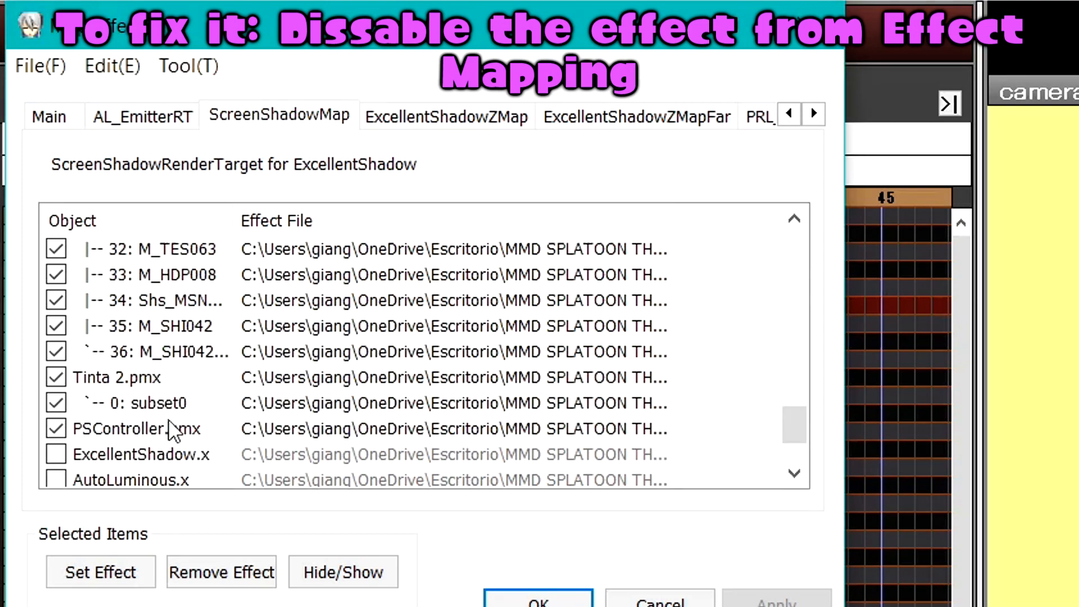
pyautogui.scroll(-2, 168, 419)
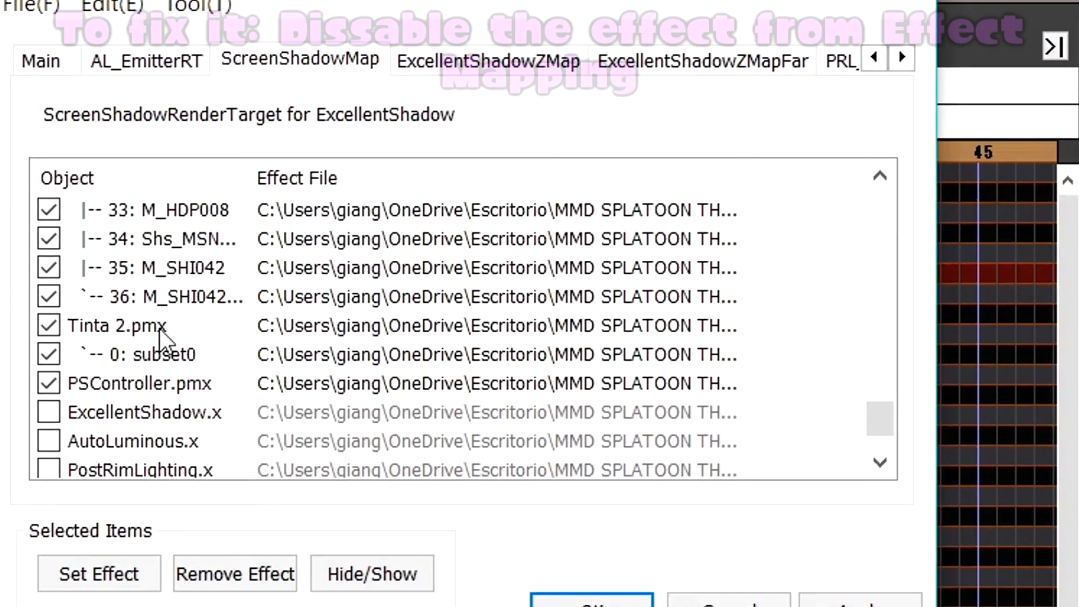
# Remove the ScreenShadowMap effect from Tinta 2.pmx and uncheck the model in the object list.
pyautogui.click(96, 335)
pyautogui.click(241, 594)
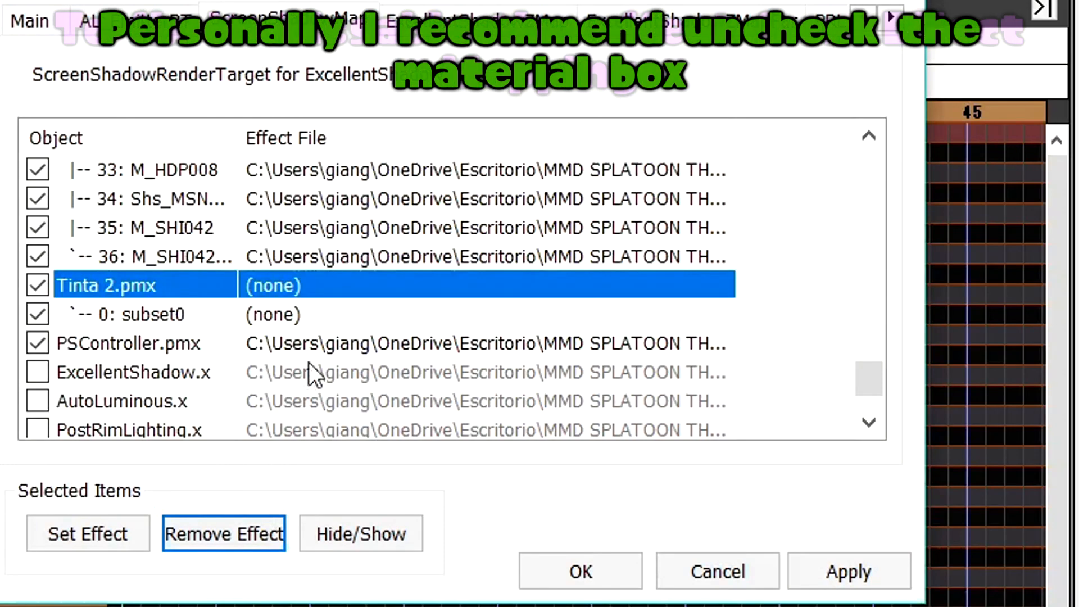
pyautogui.click(37, 285)
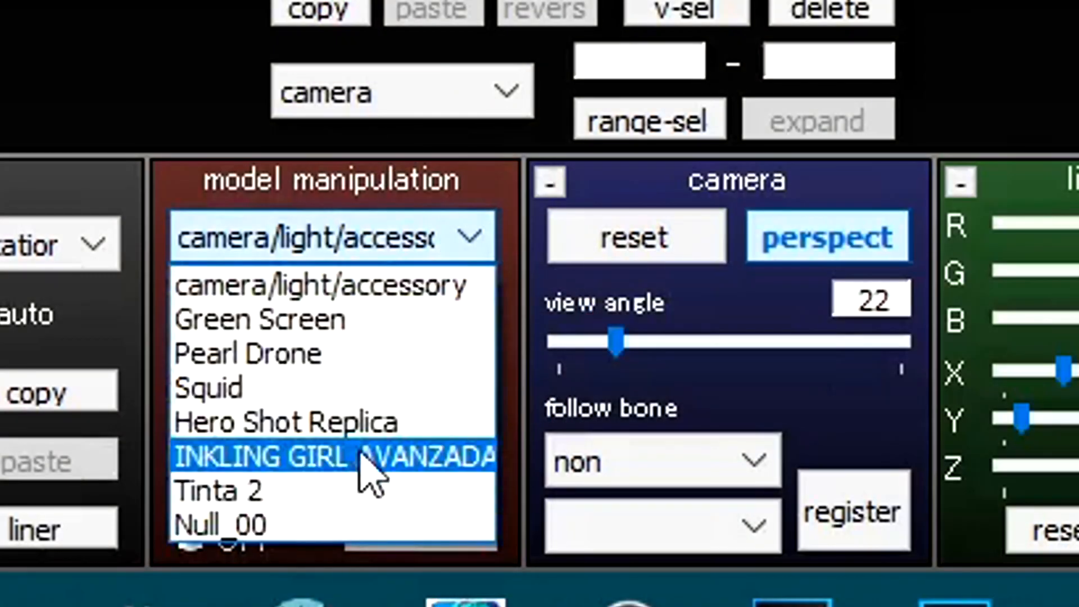
# Toggle the display of ExcellentShadow.x to compare the green screen's background colour with and without the effect.
pyautogui.click(302, 337)
pyautogui.click(320, 378)
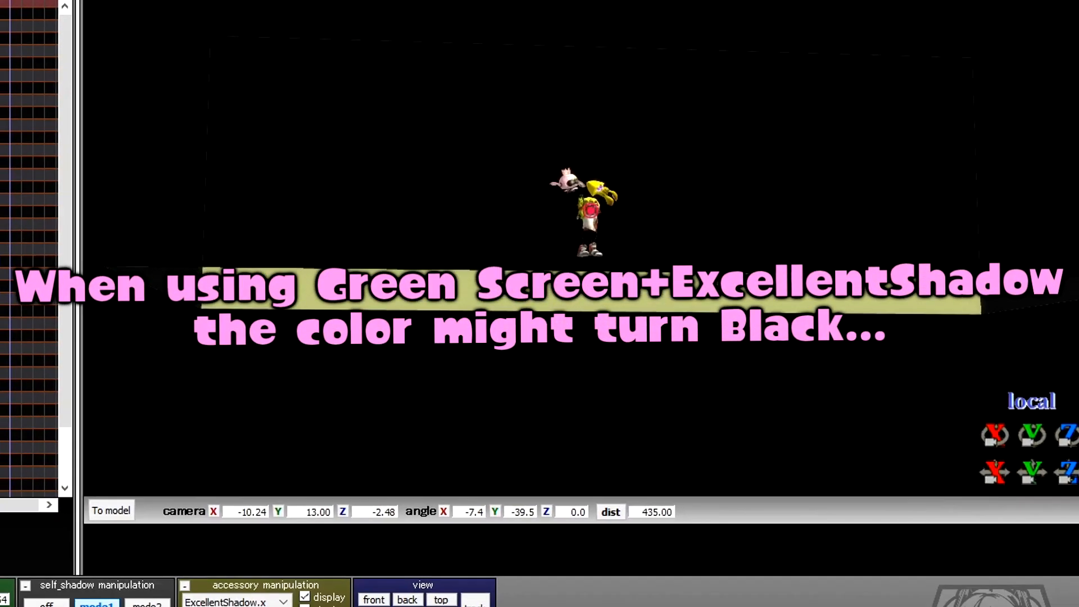
pyautogui.scroll(12, 581, 273)
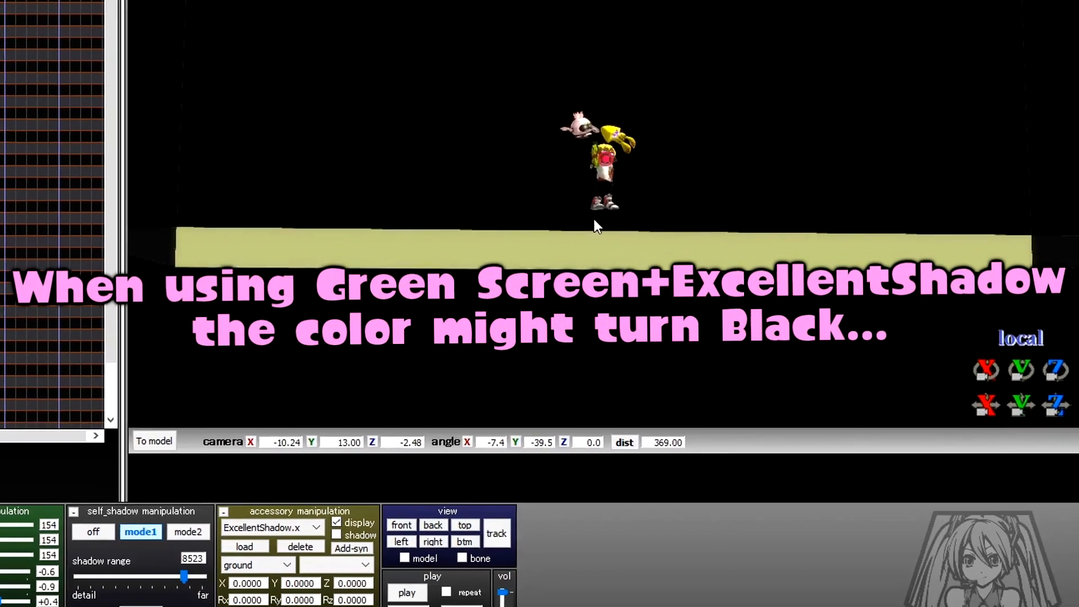
pyautogui.click(305, 597)
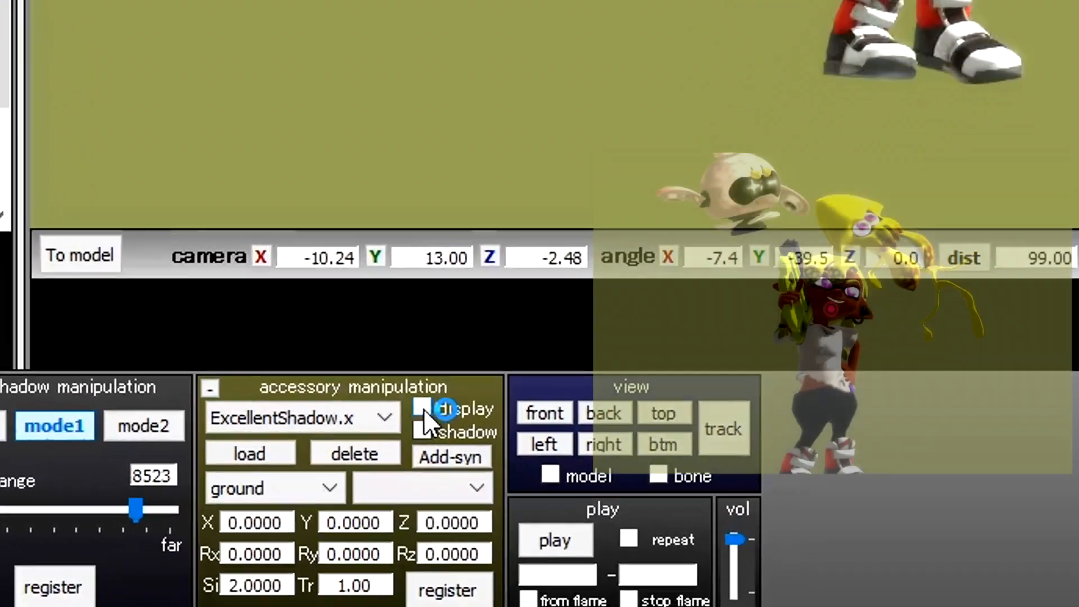
pyautogui.click(423, 408)
pyautogui.click(423, 408)
pyautogui.click(425, 409)
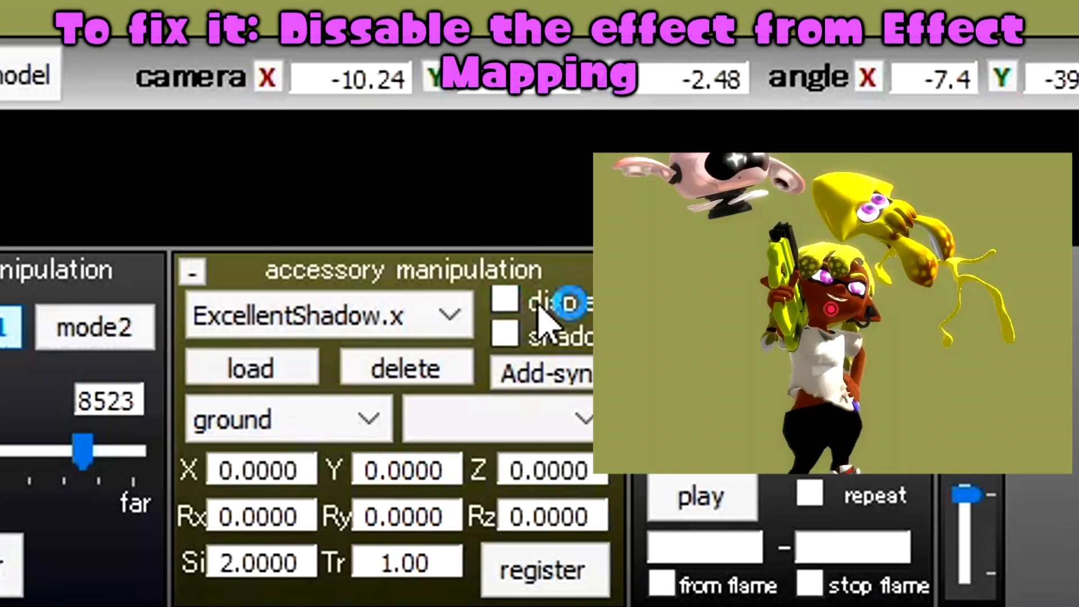
pyautogui.click(565, 302)
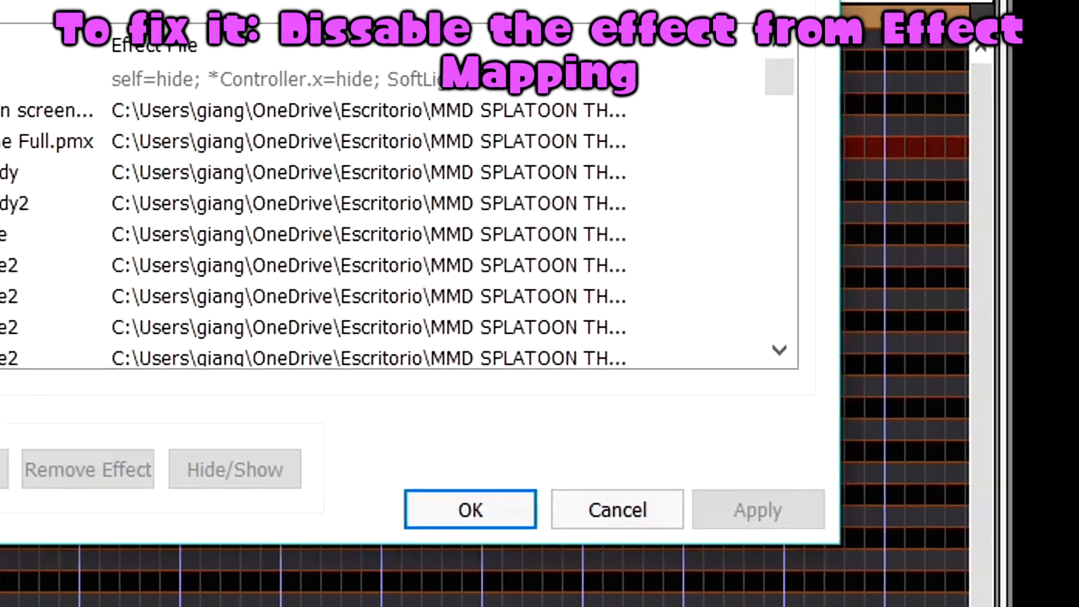
# Disable the ExcellentShadow effect for the green screen model in the ScreenShadowMap mapping.
pyautogui.click(74, 254)
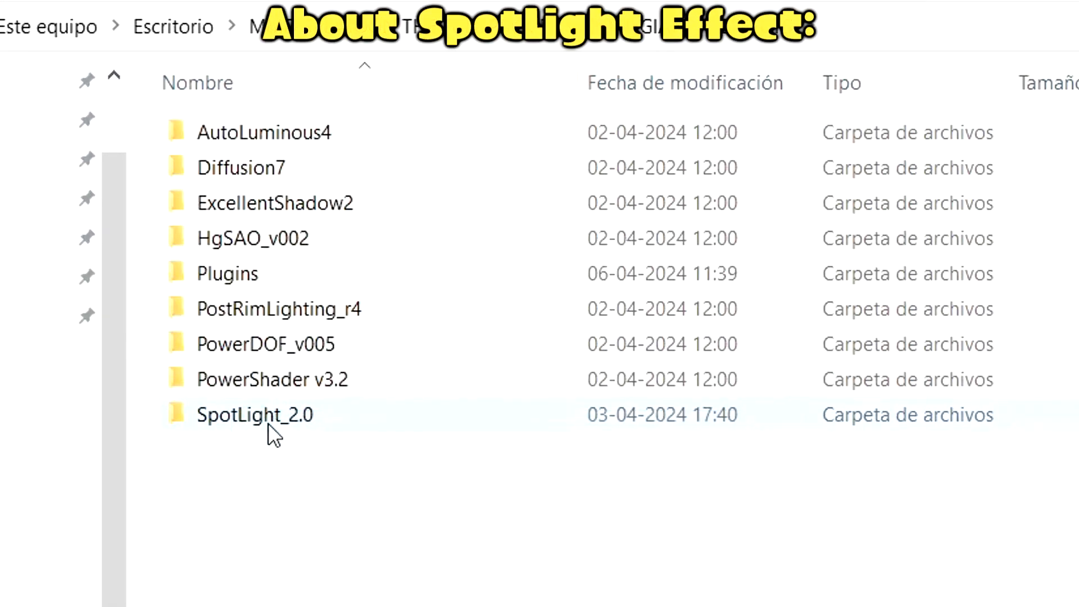
# Open the SpotLight_2.0 folder in the file explorer and launch the SpotLightGenerator application.
pyautogui.doubleClick(268, 423)
pyautogui.moveTo(1078, 436); pyautogui.dragTo(499, 324)
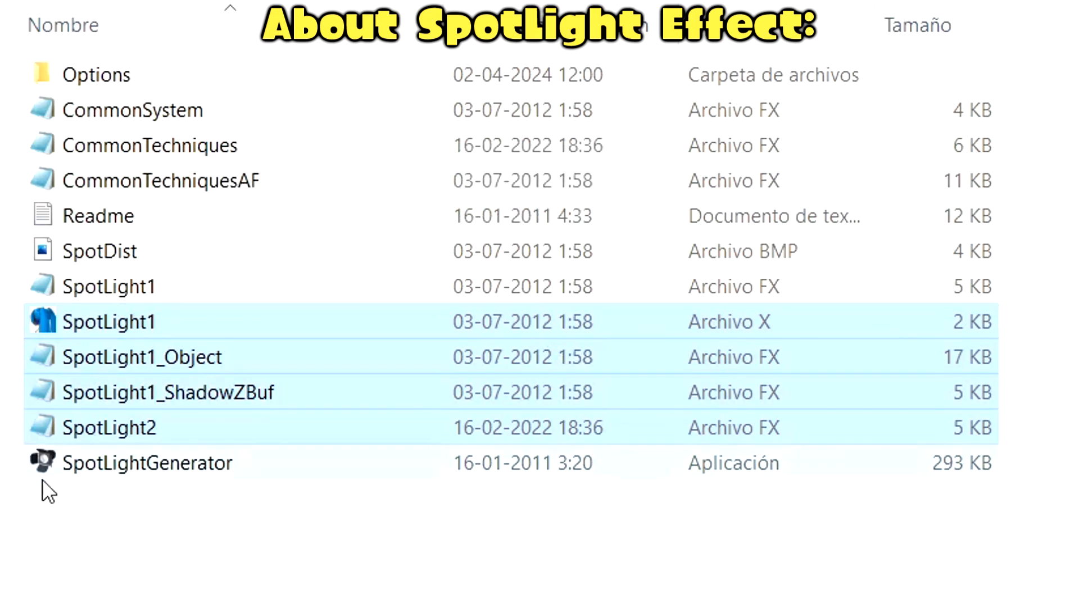
pyautogui.click(120, 476)
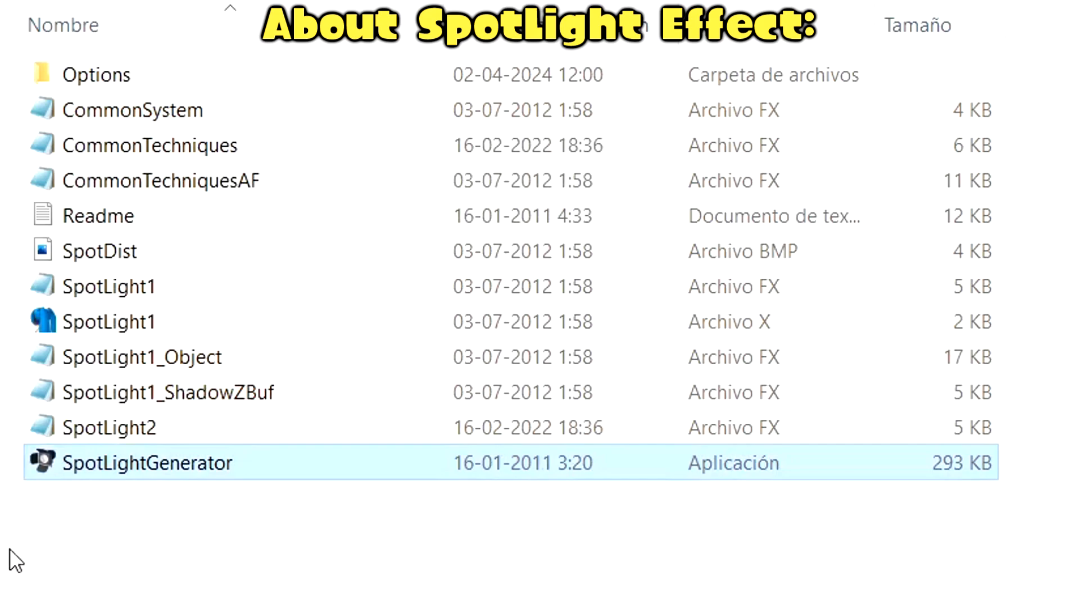
pyautogui.doubleClick(194, 463)
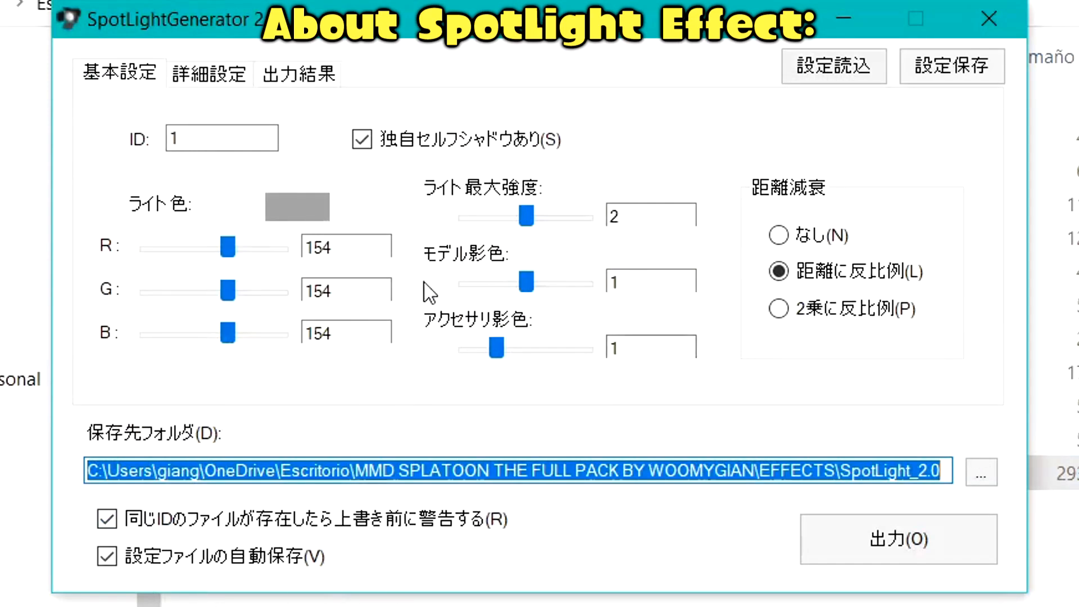
# Look over the SpotLightGenerator's ID, basic and detailed settings, output results and destination folder.
pyautogui.doubleClick(204, 139)
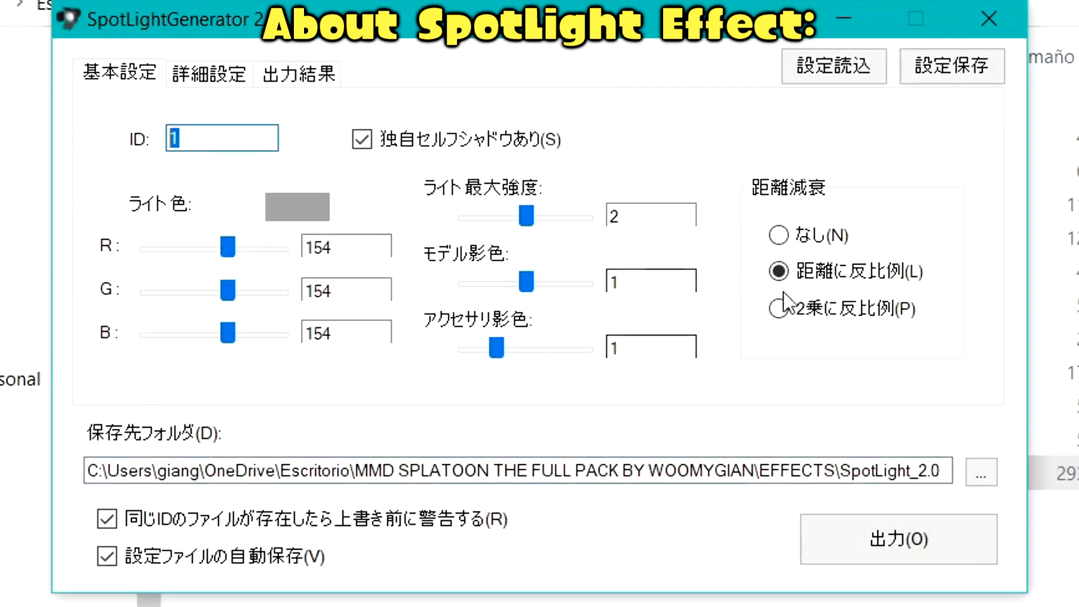
pyautogui.click(209, 73)
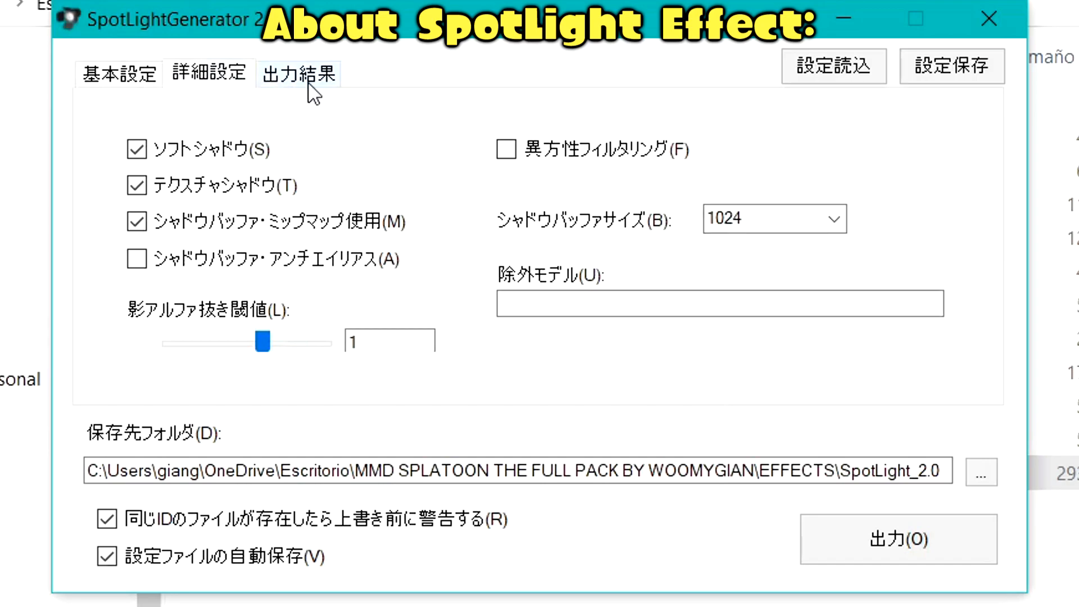
pyautogui.click(325, 82)
pyautogui.click(108, 84)
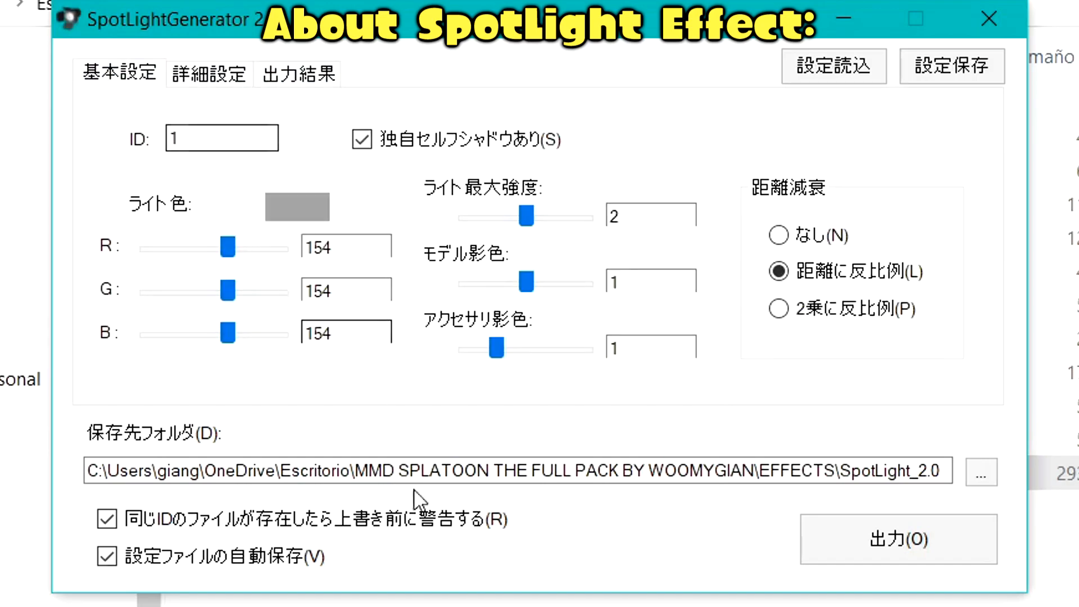
pyautogui.moveTo(217, 471); pyautogui.dragTo(872, 471)
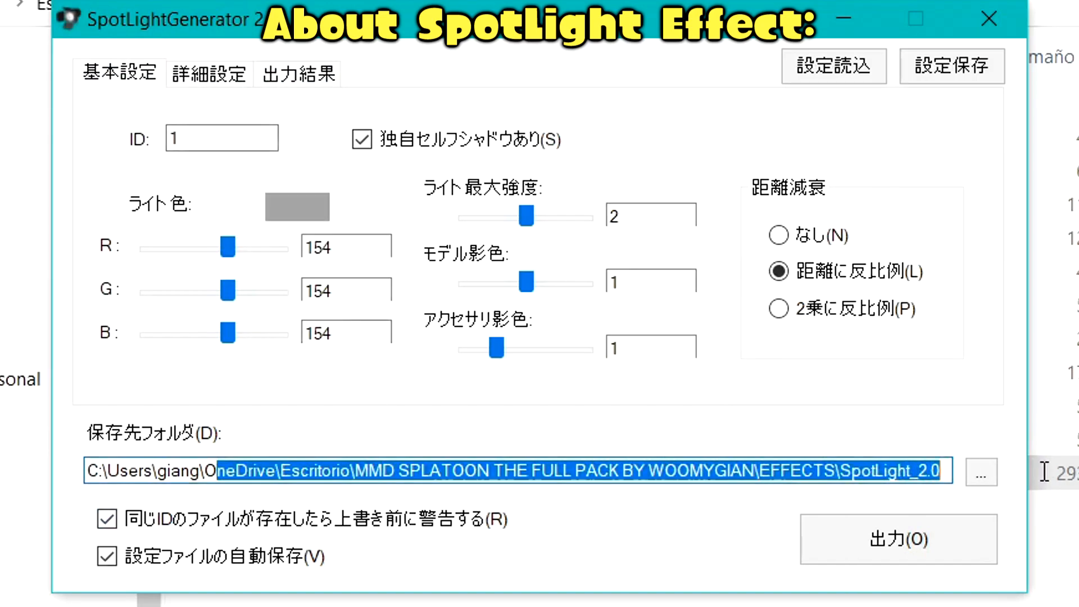
# Set the spotlight's light color to pale yellow with R 255, G 255 and B 178.
pyautogui.moveTo(222, 250); pyautogui.dragTo(302, 266)
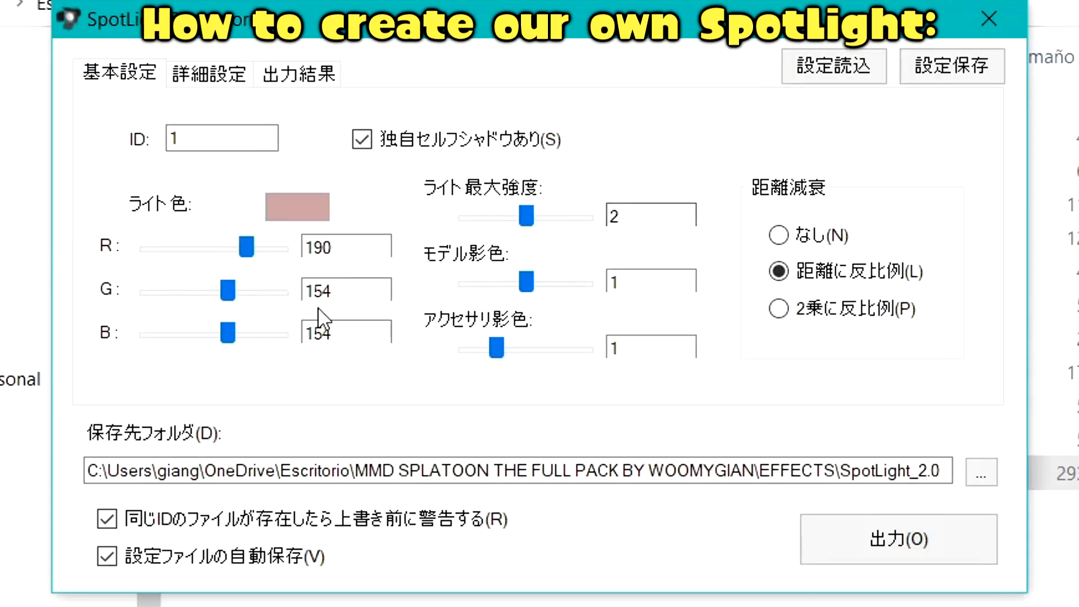
pyautogui.moveTo(247, 245); pyautogui.dragTo(281, 246)
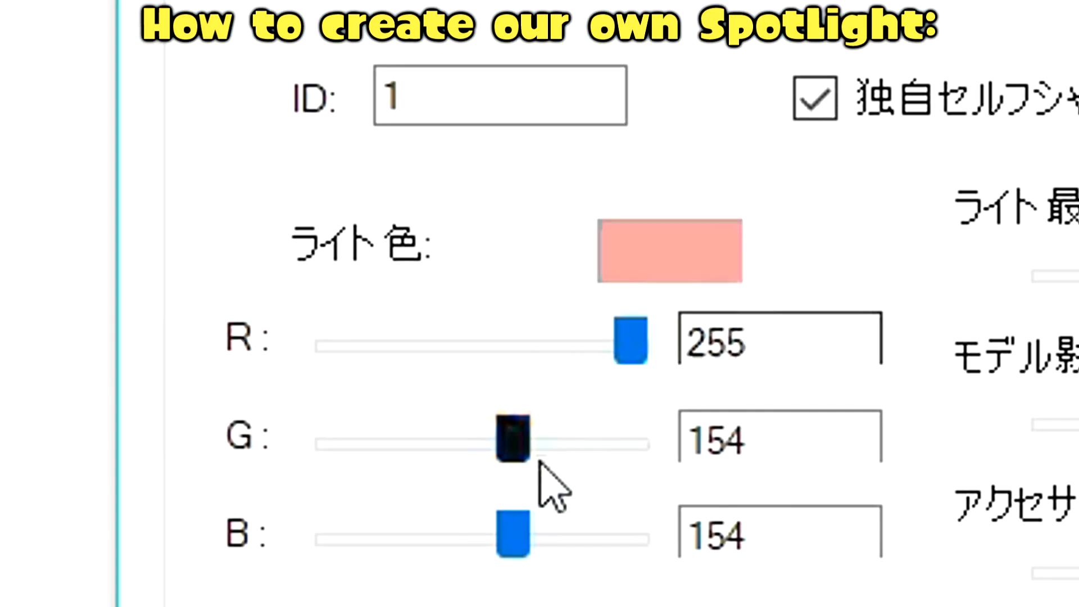
pyautogui.moveTo(520, 431); pyautogui.dragTo(630, 438)
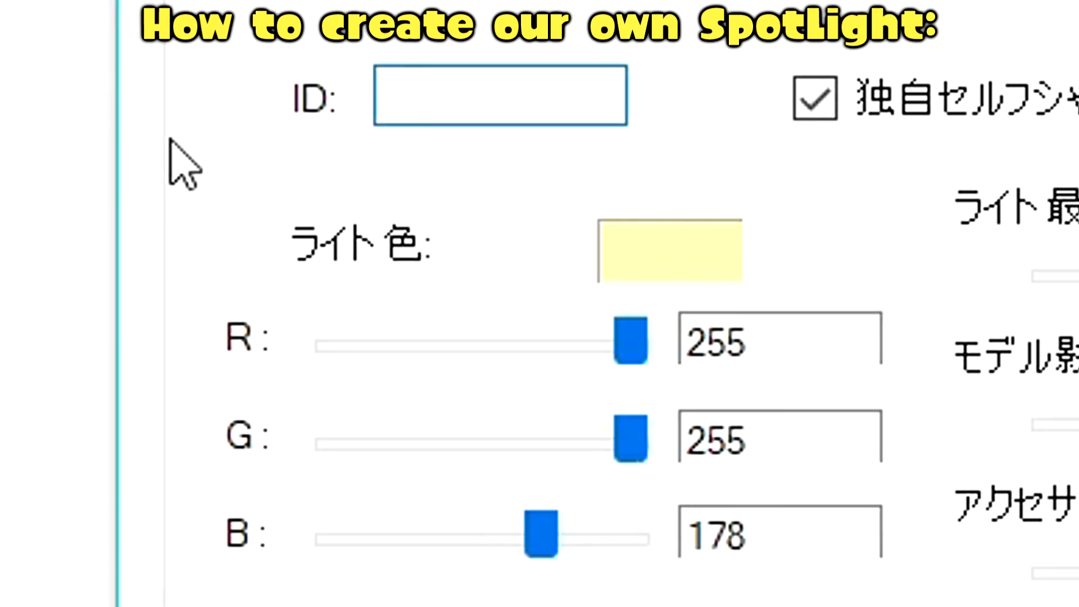
# Set the spotlight's ID to YEL, output its effect files to the SpotLight_2.0 folder and close the generator.
pyautogui.moveTo(530, 97); pyautogui.dragTo(139, 106)
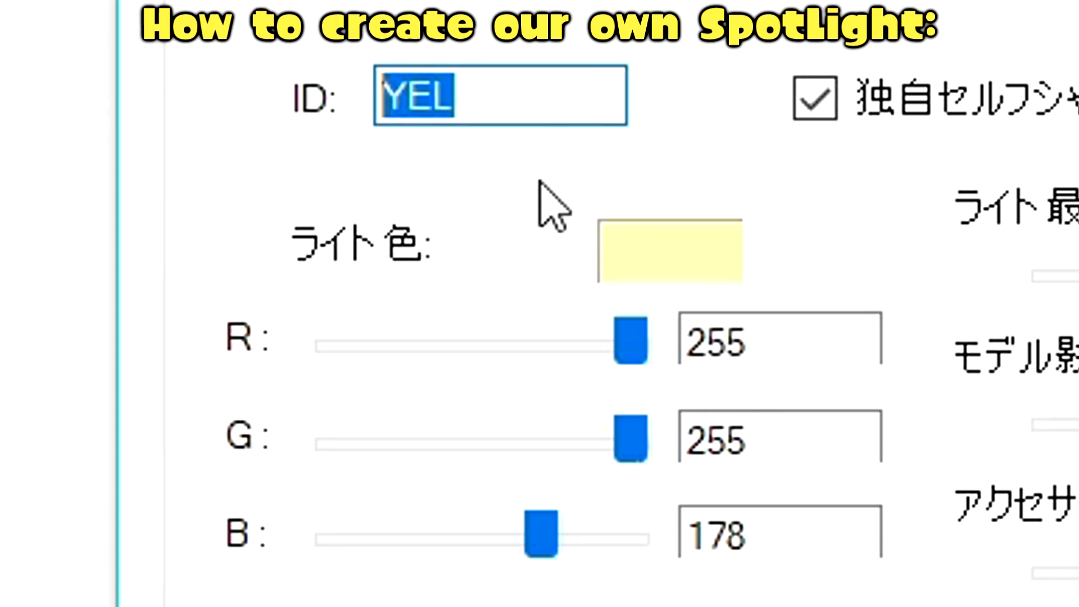
pyautogui.click(881, 556)
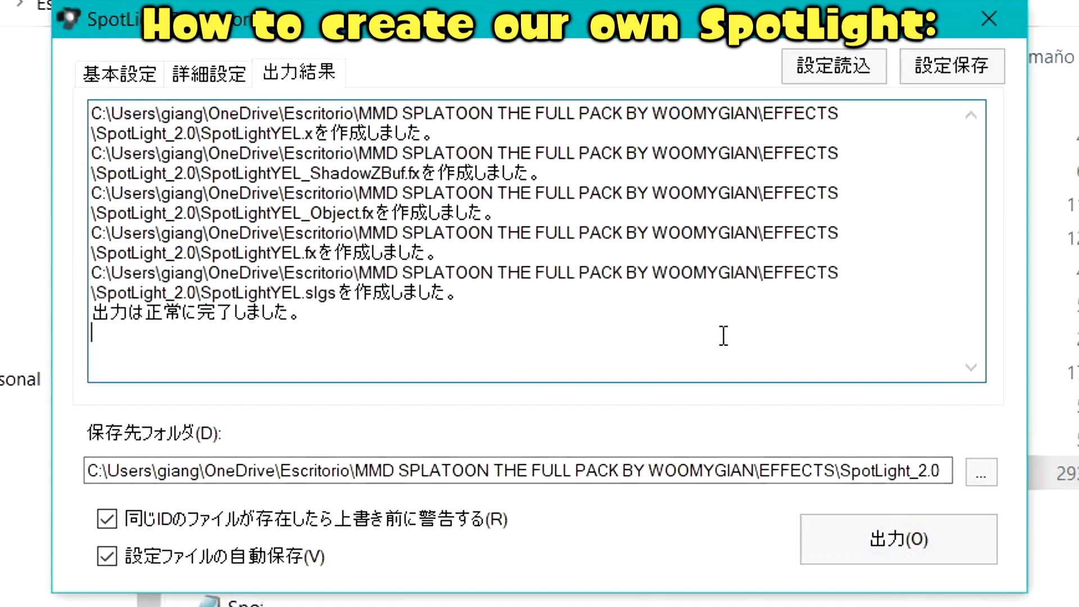
pyautogui.click(994, 29)
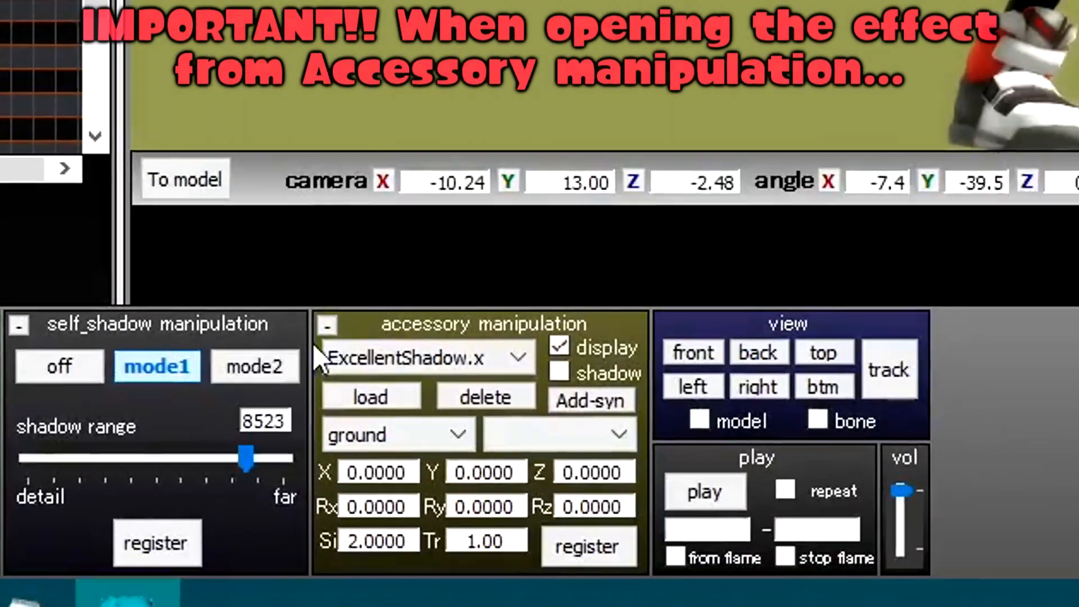
# Load SpotLightYEL from the SpotLight_2.0 folder as an accessory in MikuMikuDance.
pyautogui.click(372, 404)
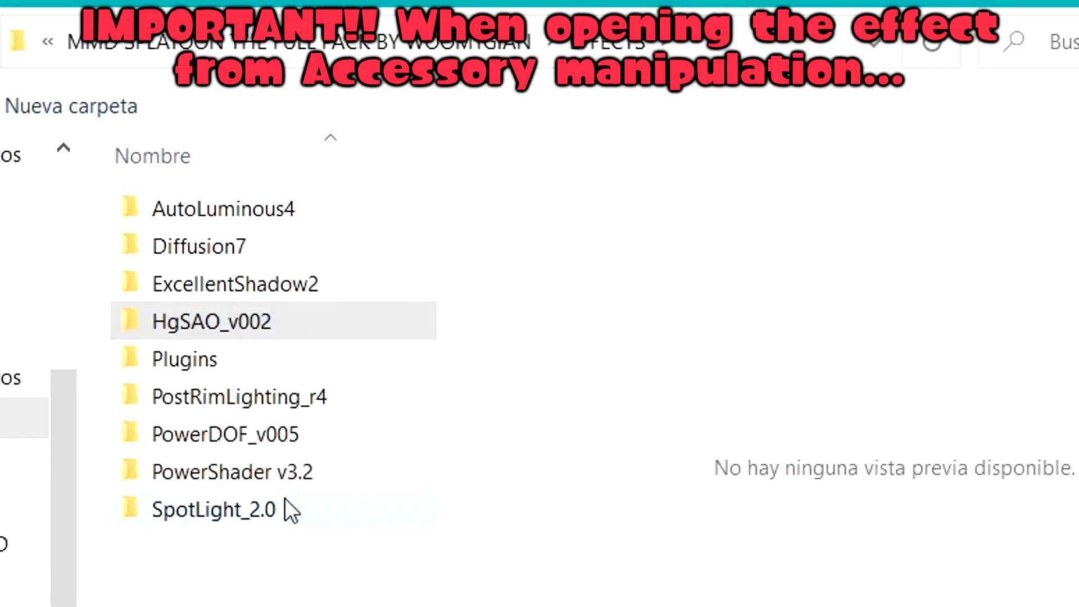
pyautogui.doubleClick(285, 506)
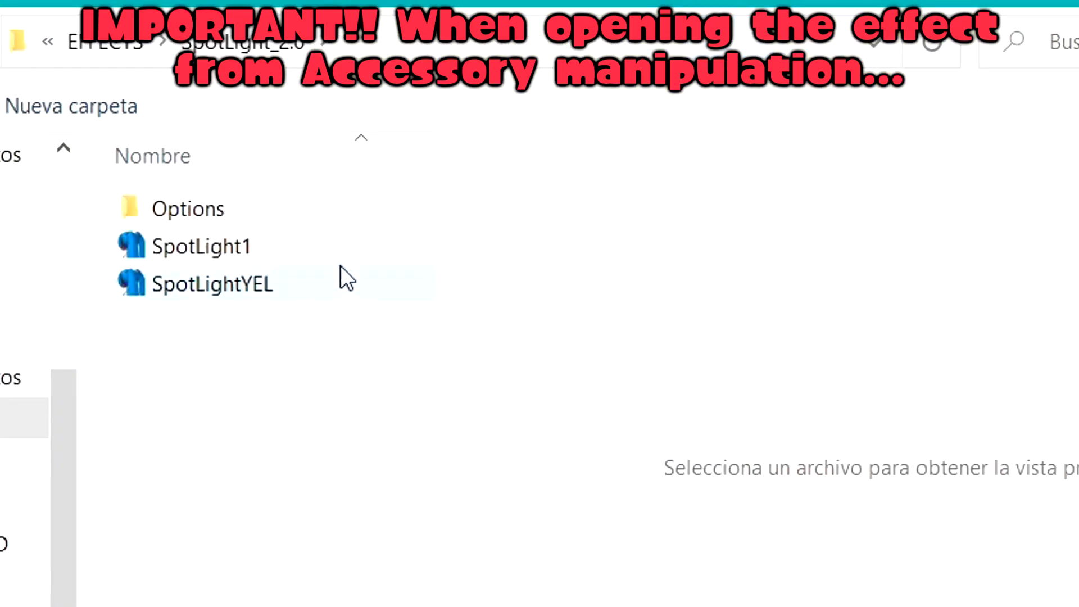
pyautogui.doubleClick(278, 293)
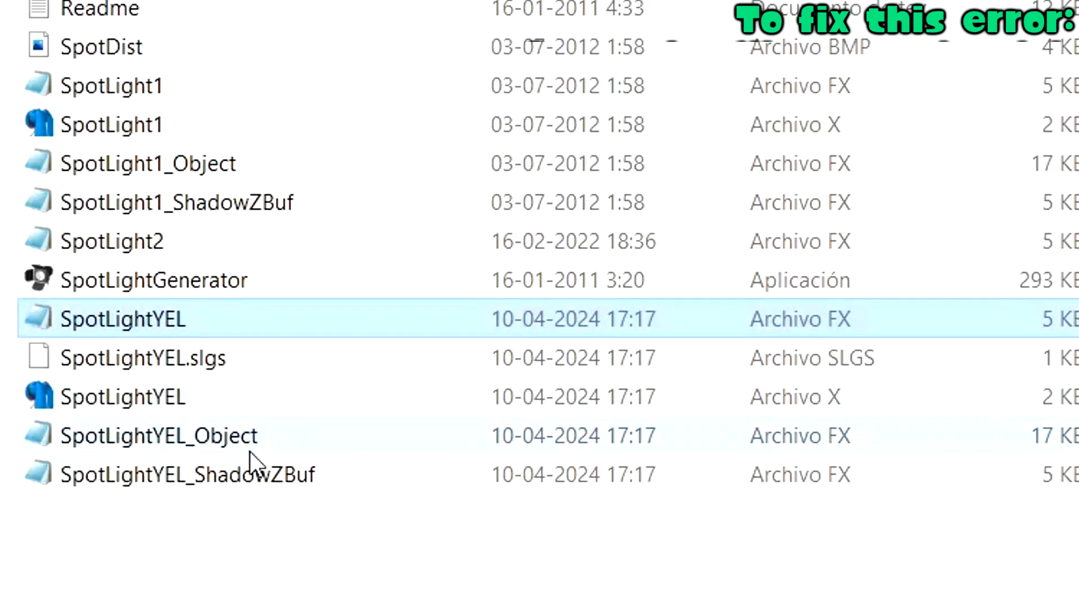
# Open the SpotLightYEL_Object FX file from the SpotLight_2.0 folder with Notepad (Bloc de notas).
pyautogui.click(249, 449)
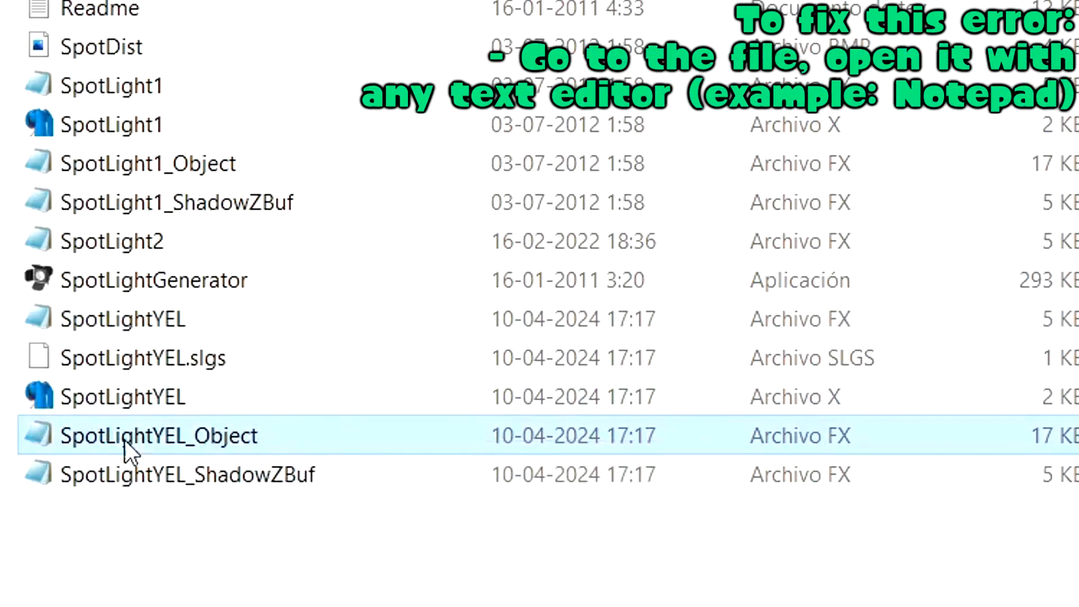
pyautogui.rightClick(245, 438)
pyautogui.moveTo(914, 174)
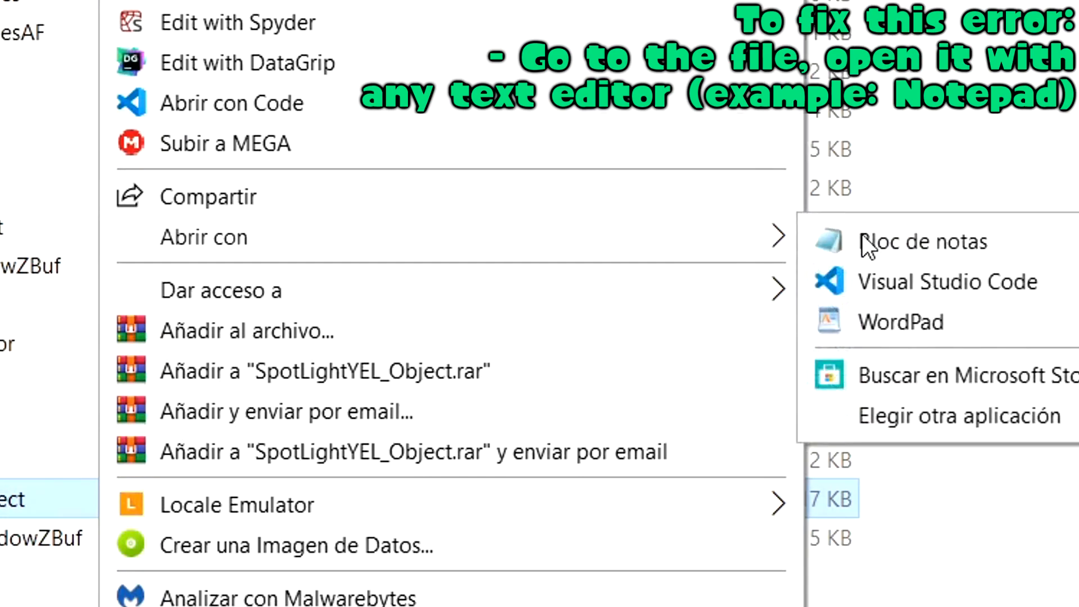
pyautogui.click(888, 248)
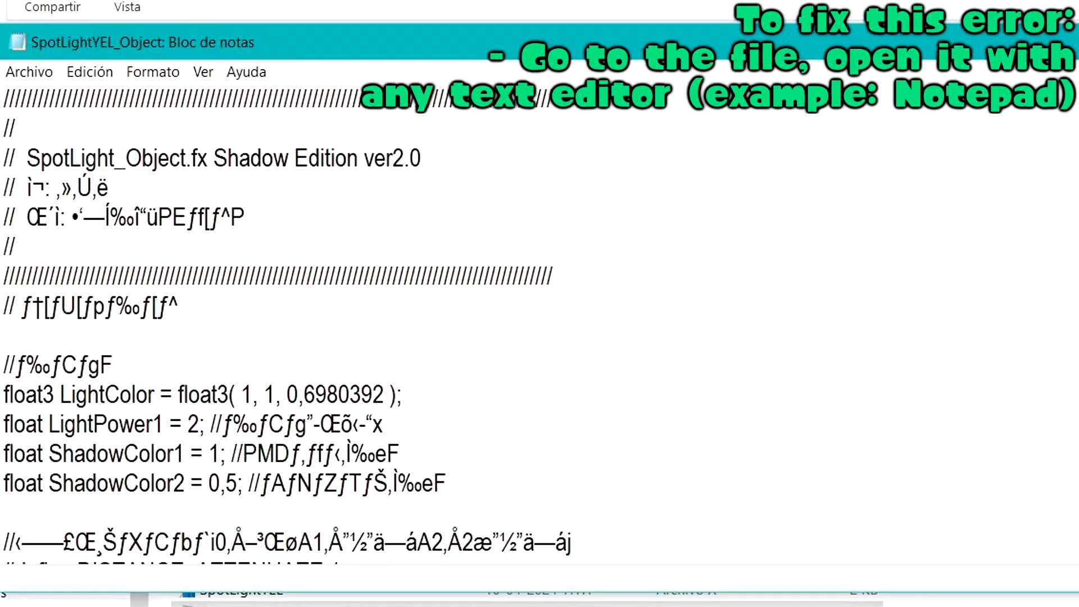
# Go to the LightColor line and place the text cursor at the character indicated by the effect error, line 11, character 21.
pyautogui.scroll(-20, 539, 326)
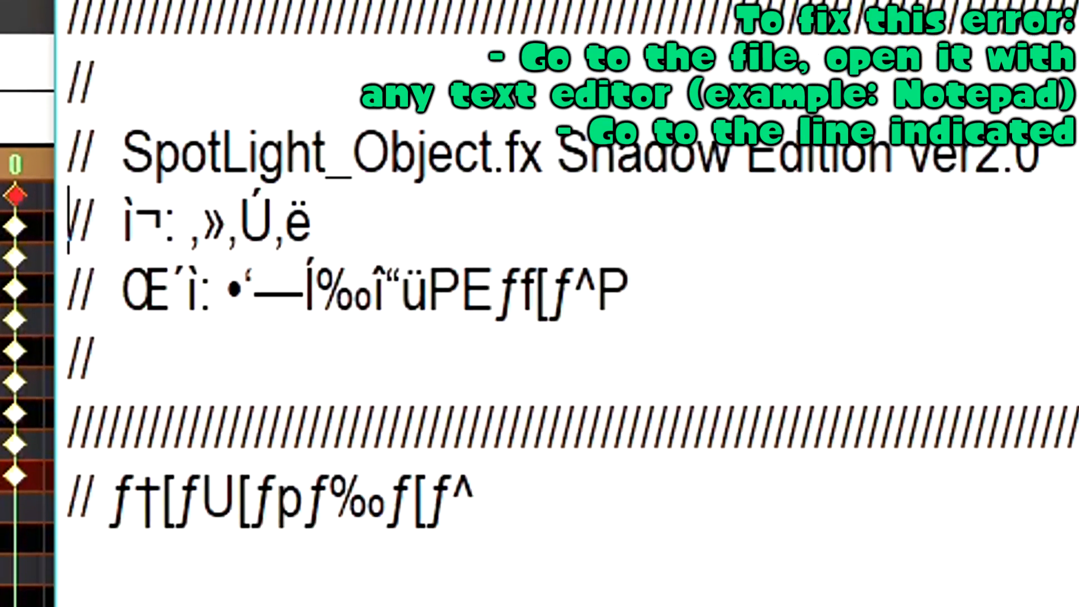
pyautogui.press('Down')
pyautogui.press('Down')
pyautogui.press('Down')
pyautogui.press('Down')
pyautogui.press('Down')
pyautogui.press('Down')
pyautogui.press('Down')
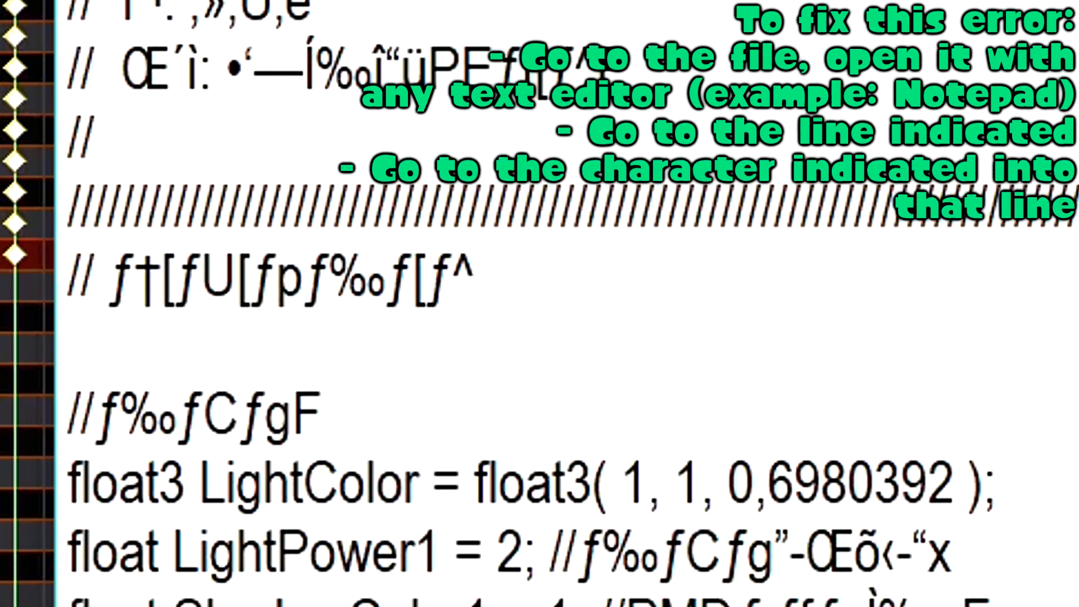
pyautogui.press('Right')
pyautogui.press('Right')
pyautogui.press('Right')
pyautogui.press('Right')
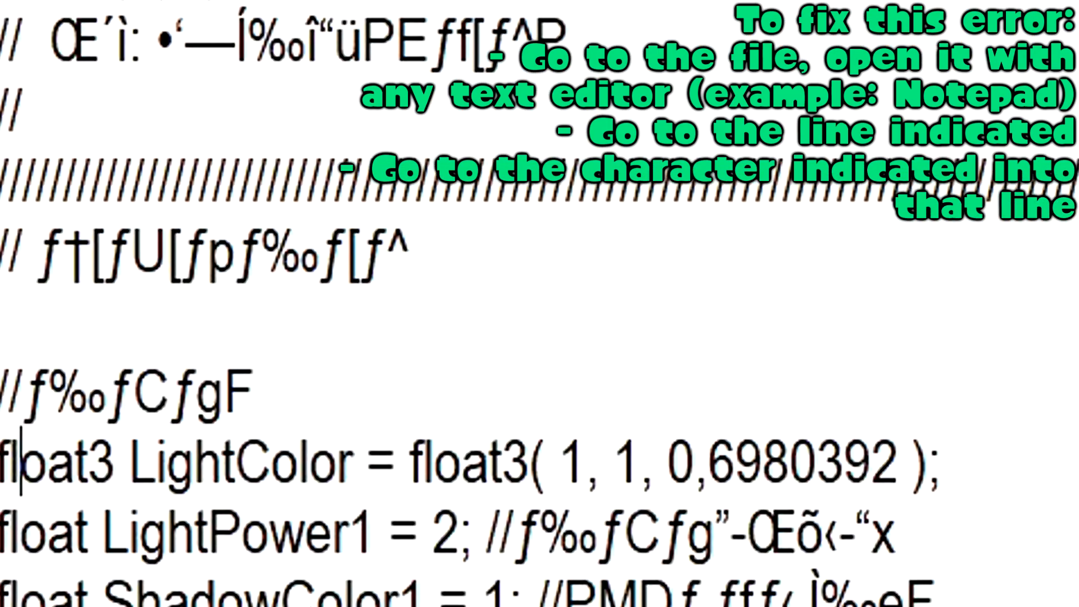
pyautogui.press('Right')
pyautogui.press('Right')
pyautogui.press('Right')
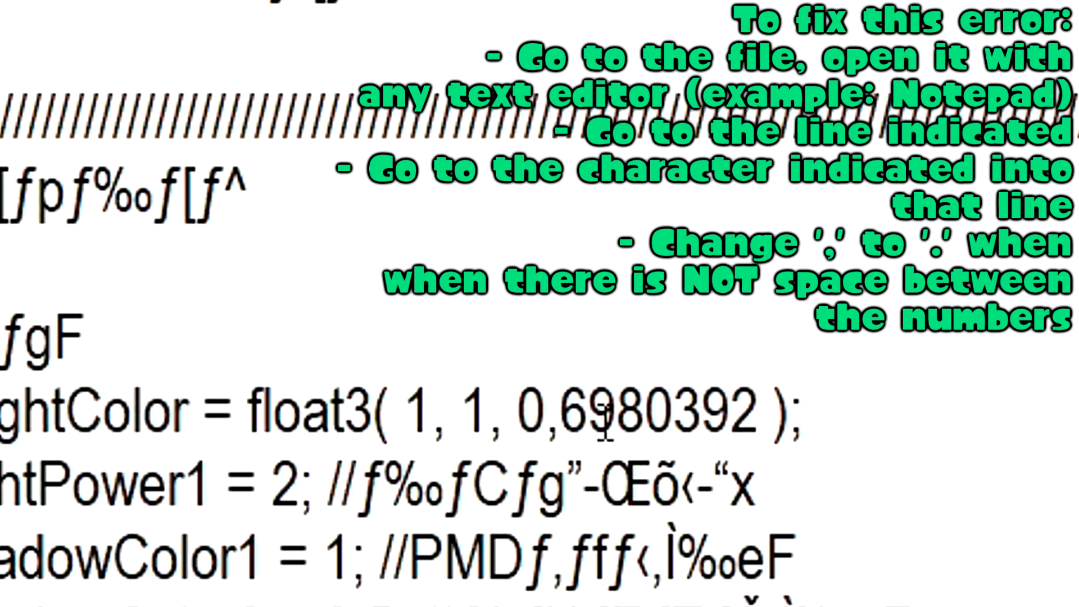
pyautogui.press('Right')
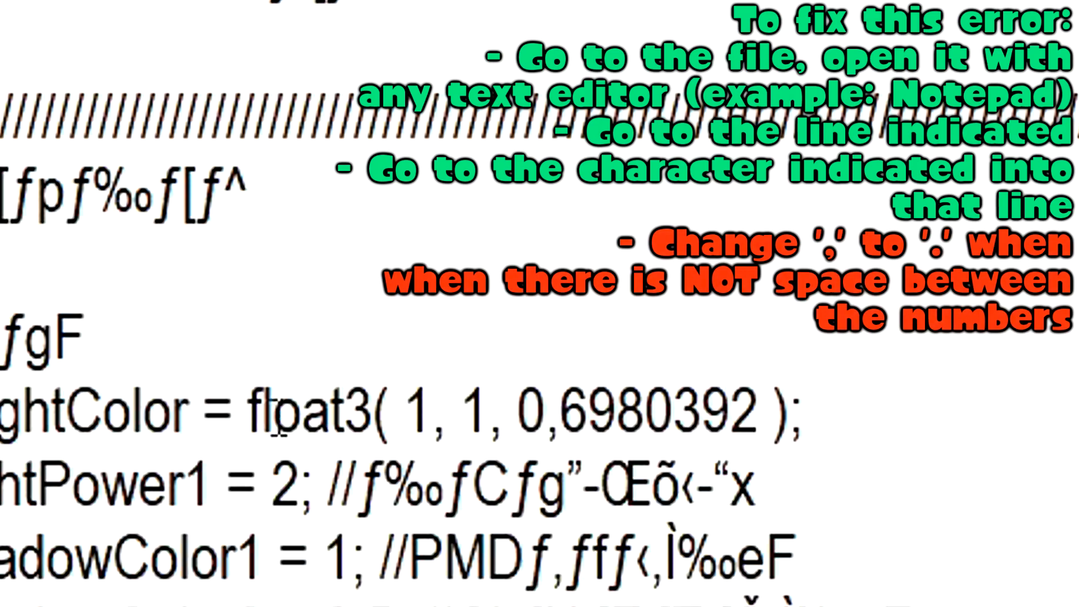
# Replace the decimal comma in the LightColor line's third value with a point so it reads 0.6980392.
pyautogui.moveTo(1, 417); pyautogui.dragTo(172, 432)
pyautogui.moveTo(405, 420); pyautogui.dragTo(534, 417)
pyautogui.moveTo(587, 433); pyautogui.dragTo(782, 444)
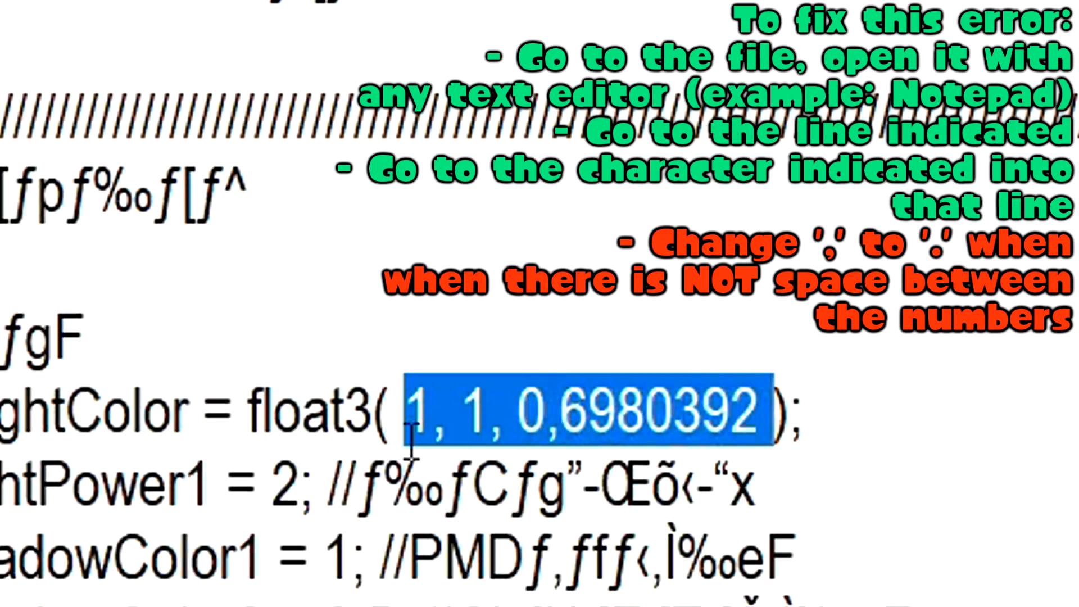
pyautogui.click(457, 423)
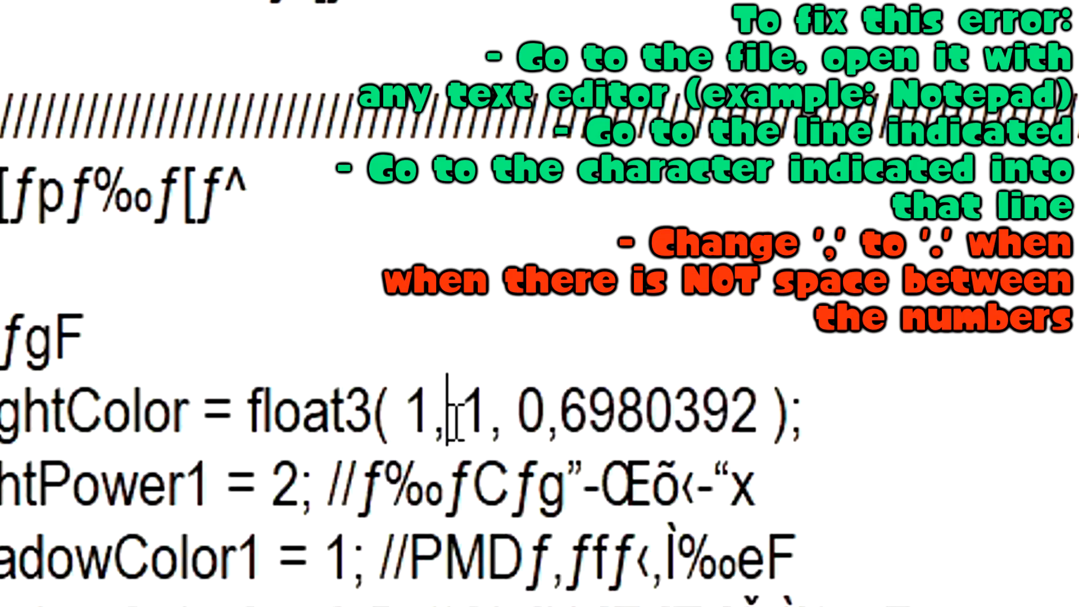
pyautogui.moveTo(413, 422); pyautogui.dragTo(760, 427)
pyautogui.click(544, 427)
pyautogui.click(573, 418)
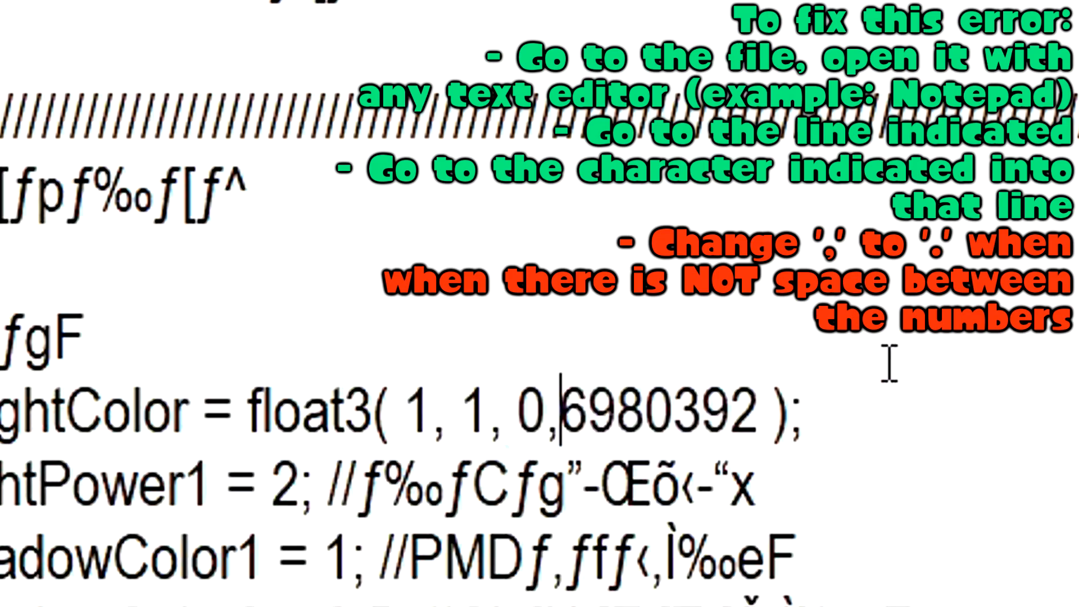
pyautogui.press('BackSpace')
pyautogui.write('.')
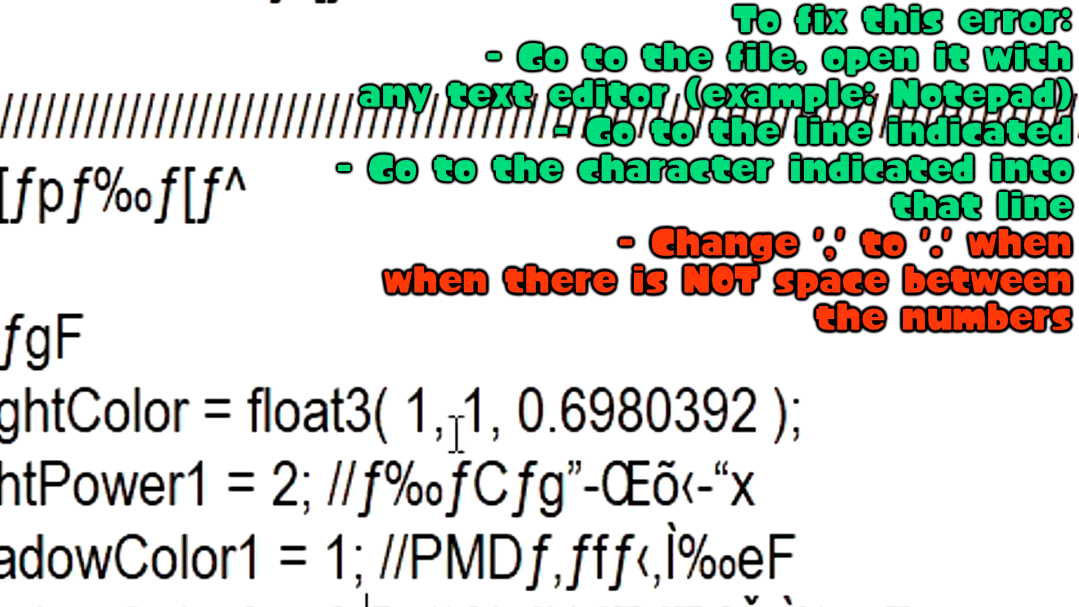
pyautogui.moveTo(519, 416); pyautogui.dragTo(588, 417)
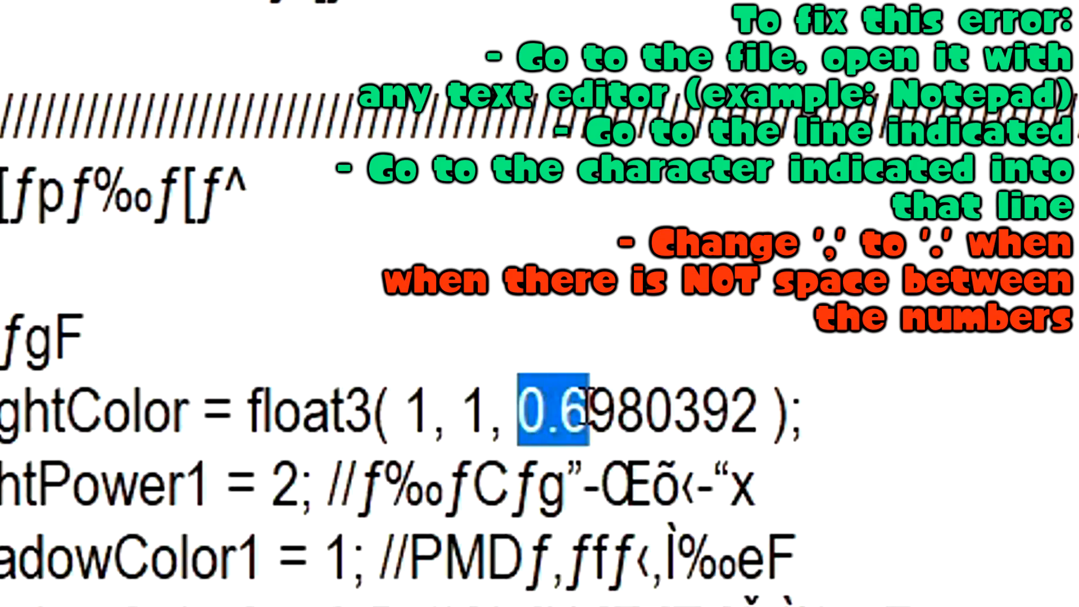
pyautogui.moveTo(447, 419); pyautogui.dragTo(510, 431)
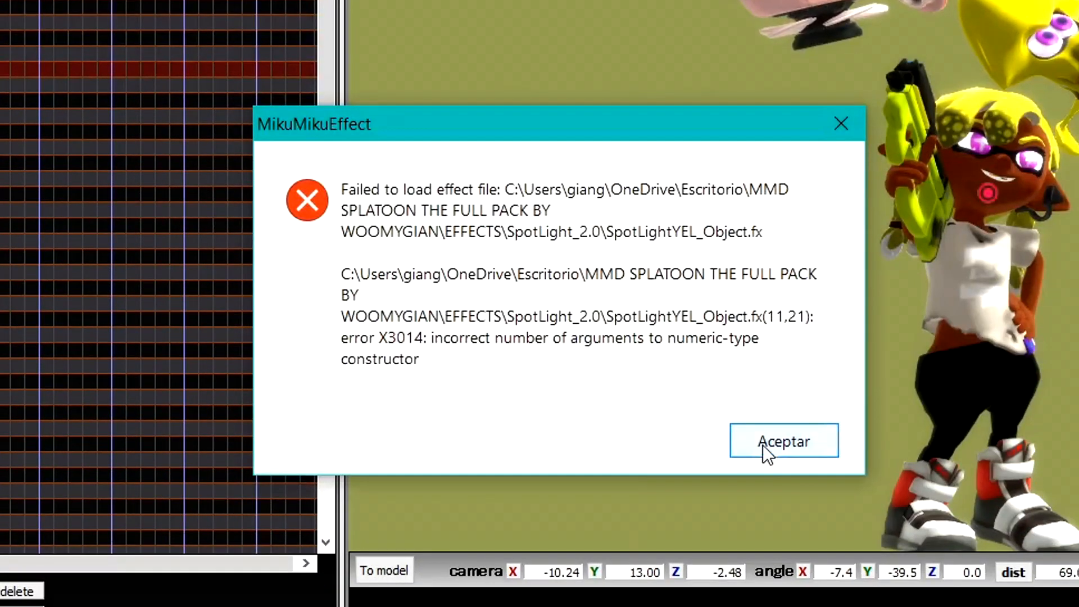
# Dismiss the effect load error and open the SpotLightYEL_ShadowZBuf FX file with Notepad (Bloc de notas).
pyautogui.click(763, 444)
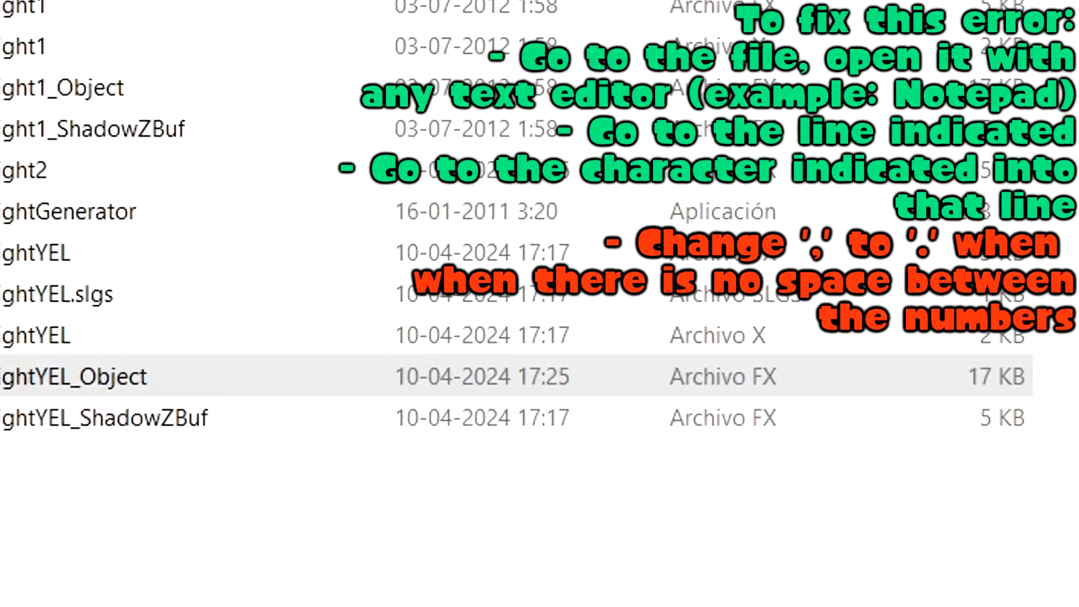
pyautogui.rightClick(84, 356)
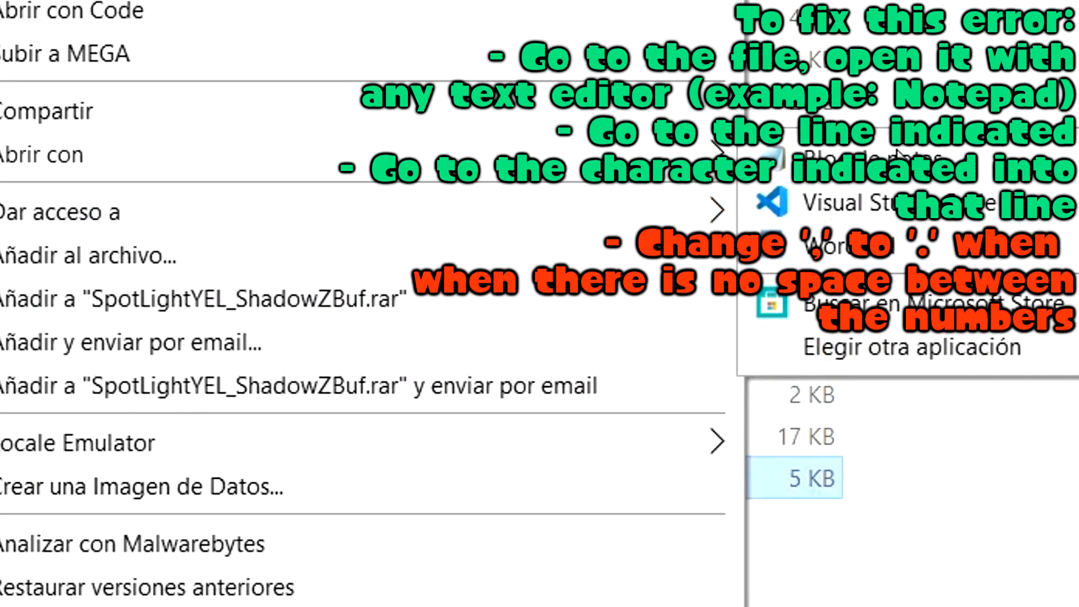
pyautogui.click(900, 156)
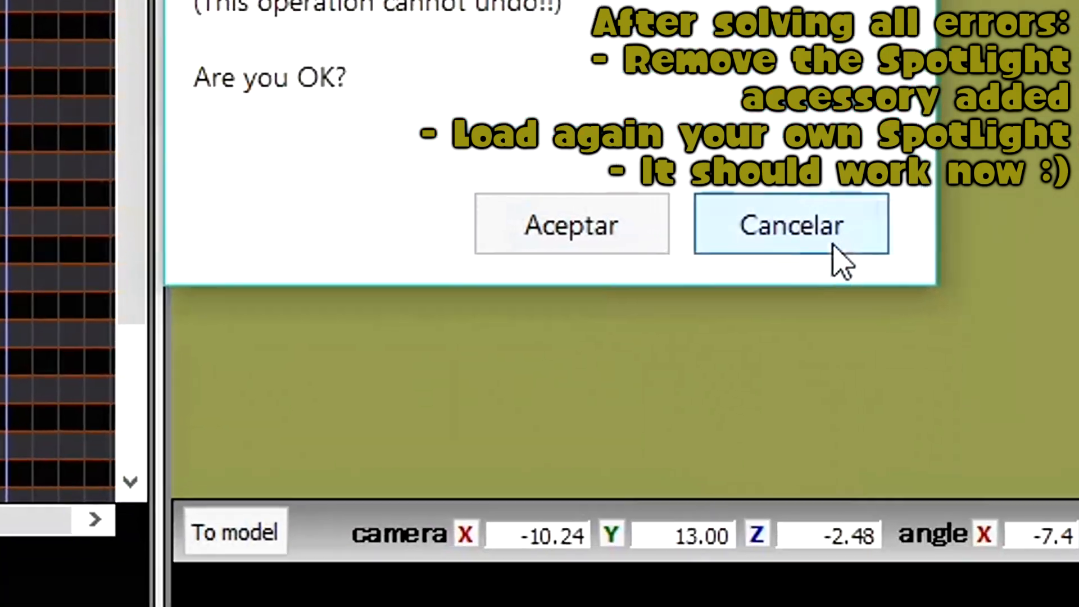
# In MikuMikuDance, delete the SpotLightYEL accessory and load it again.
pyautogui.click(818, 483)
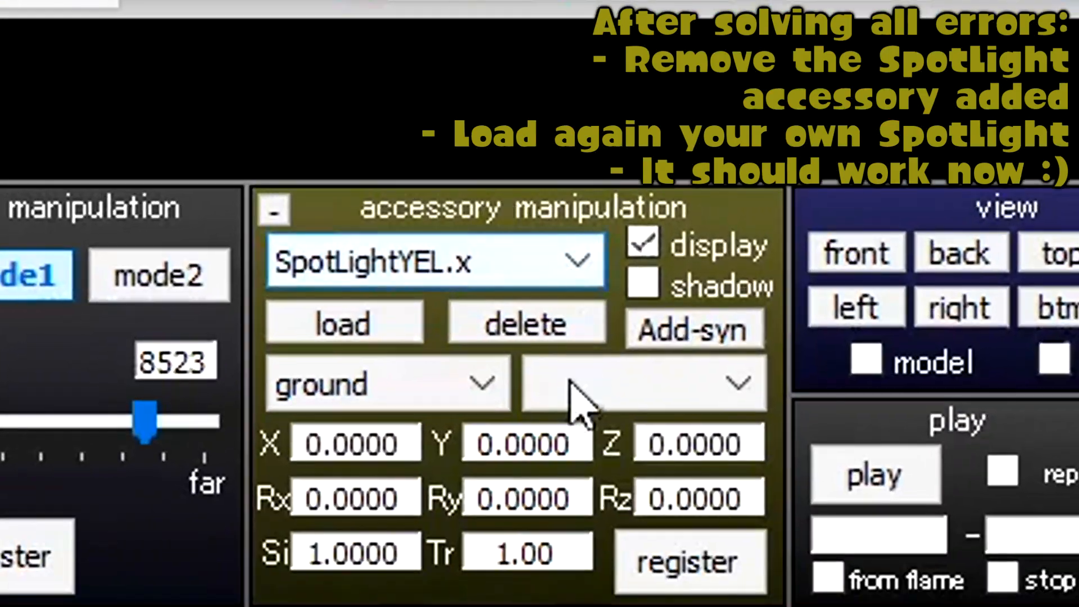
pyautogui.click(568, 314)
pyautogui.click(388, 335)
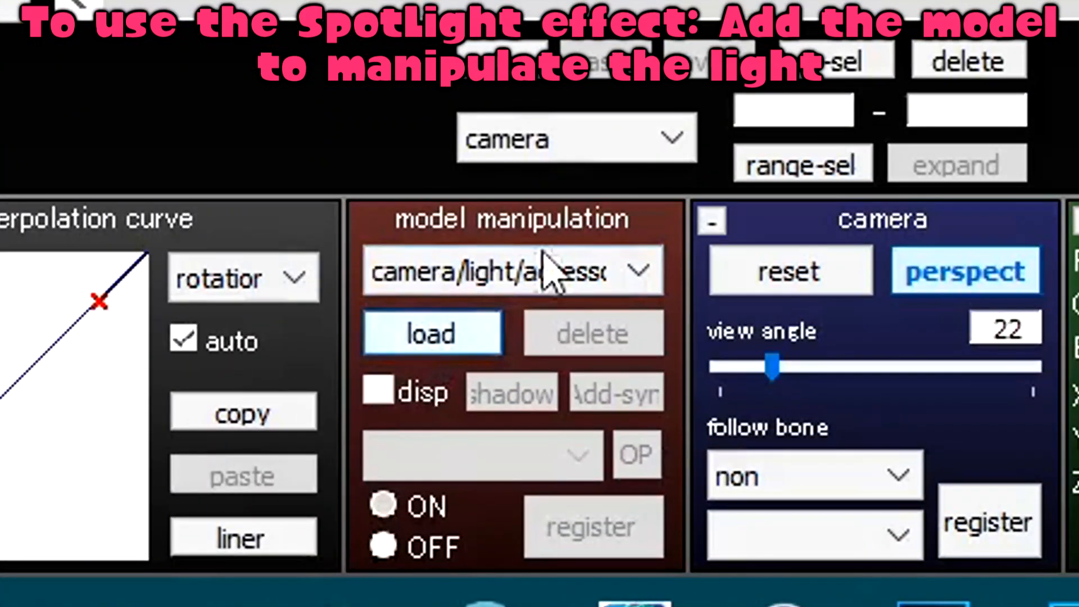
# Load the SpotLightModel model from the Options folder inside SpotLight_2.0 and accept its model information.
pyautogui.click(433, 334)
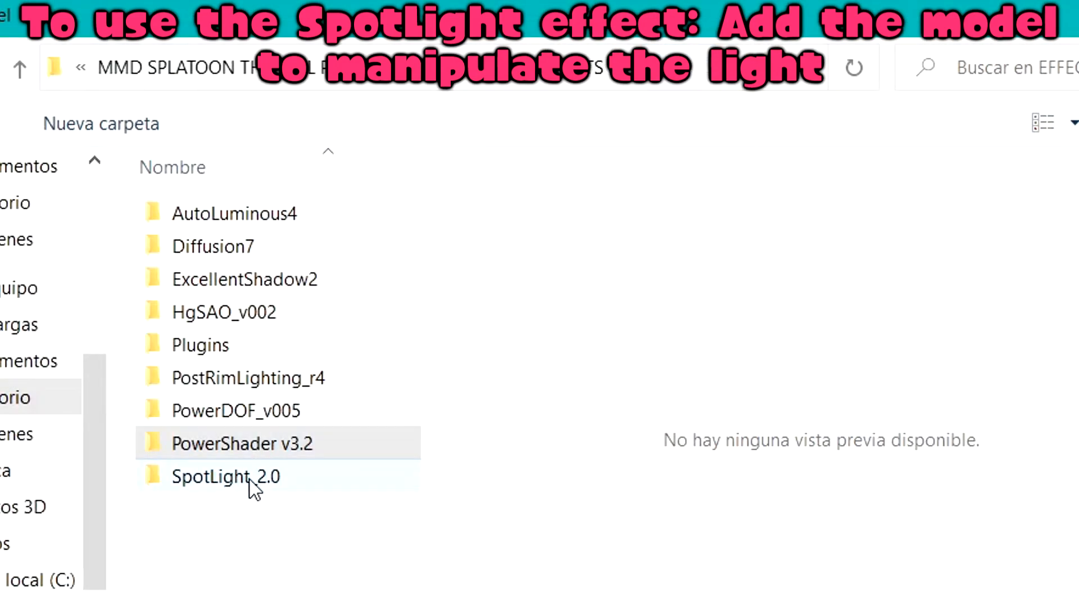
pyautogui.doubleClick(250, 480)
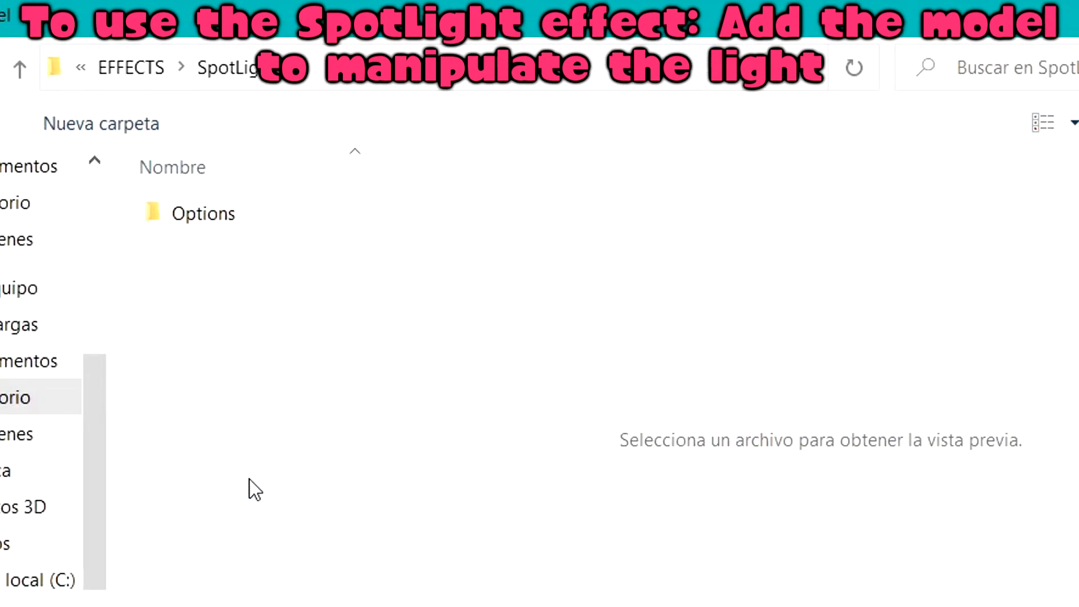
pyautogui.doubleClick(230, 220)
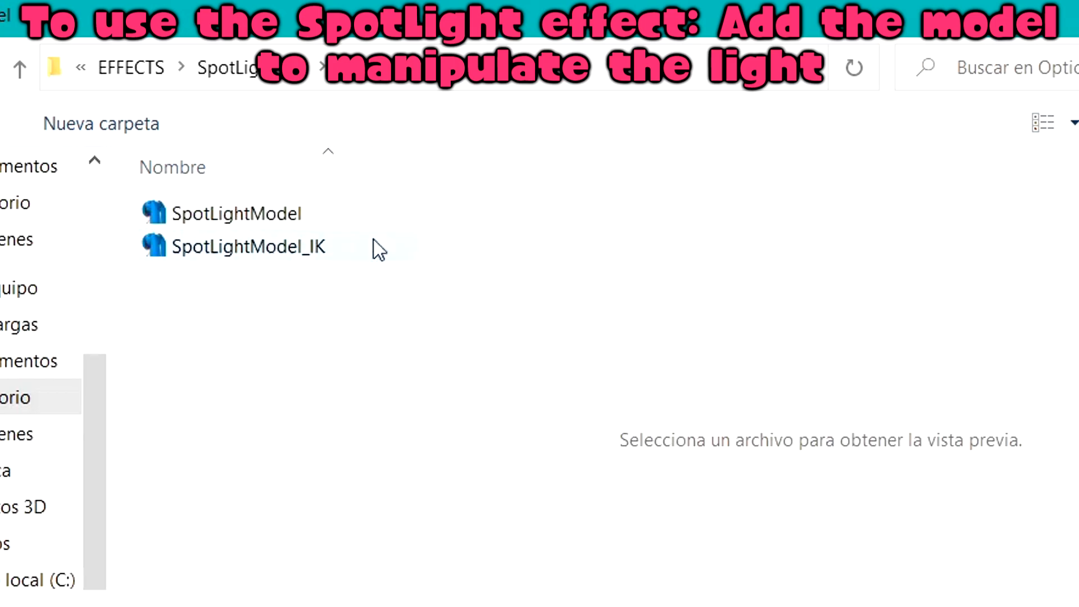
pyautogui.doubleClick(273, 216)
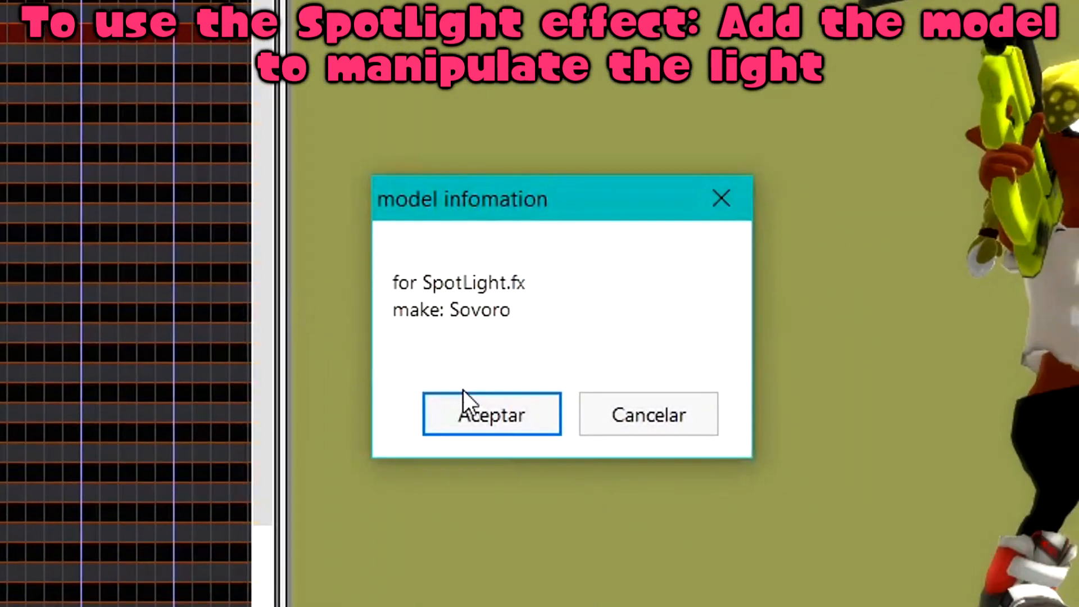
pyautogui.click(467, 404)
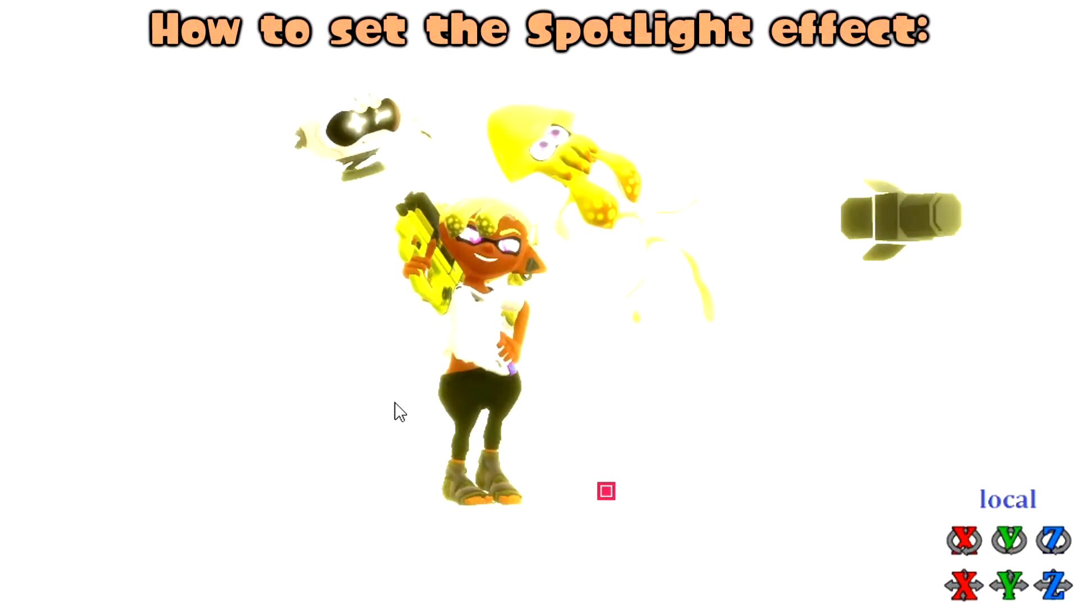
# Examine the loaded spotlight model and its position relative to the characters from several angles.
pyautogui.moveTo(395, 402); pyautogui.dragTo(535, 406, button='right')
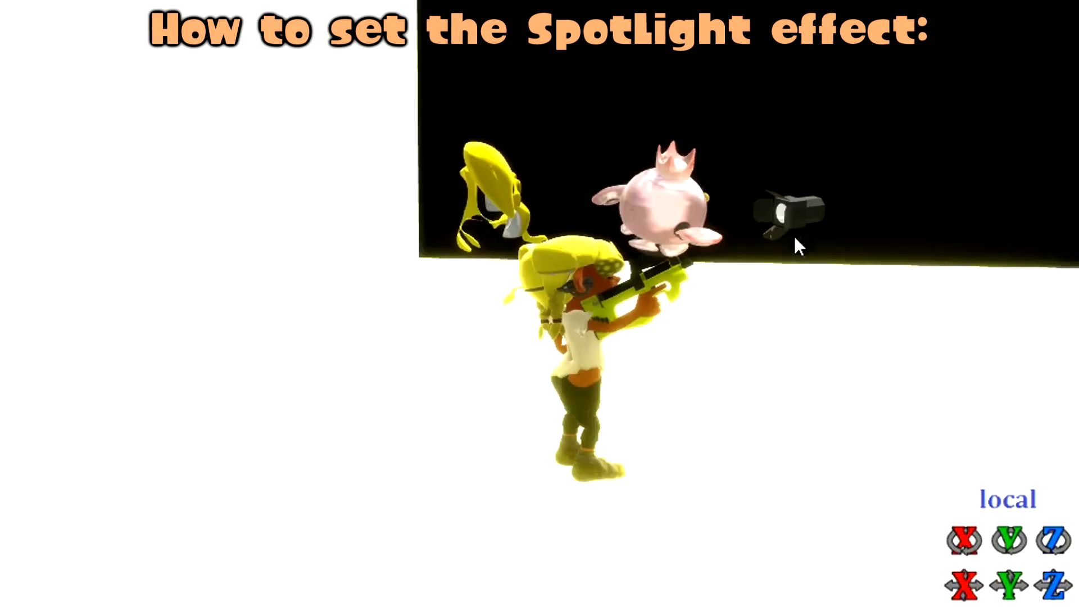
pyautogui.moveTo(557, 205); pyautogui.dragTo(42, 157, button='middle')
pyautogui.scroll(3, 375, 123)
pyautogui.moveTo(431, 145); pyautogui.dragTo(644, 304, button='middle')
pyautogui.scroll(3, 619, 296)
pyautogui.moveTo(592, 285); pyautogui.dragTo(609, 281, button='right')
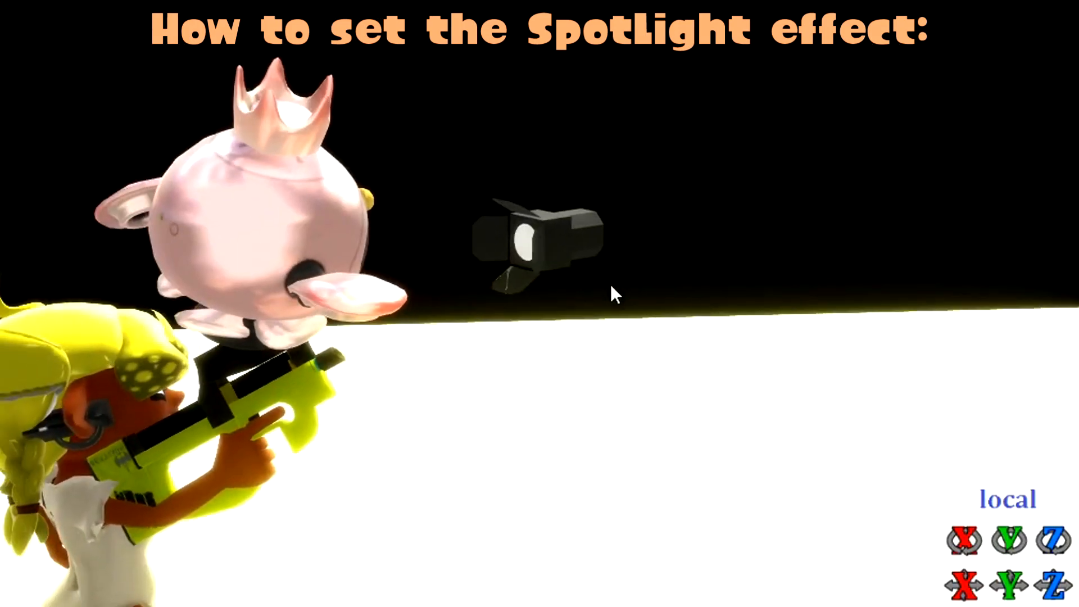
pyautogui.scroll(-4, 372, 347)
pyautogui.scroll(-2, 393, 343)
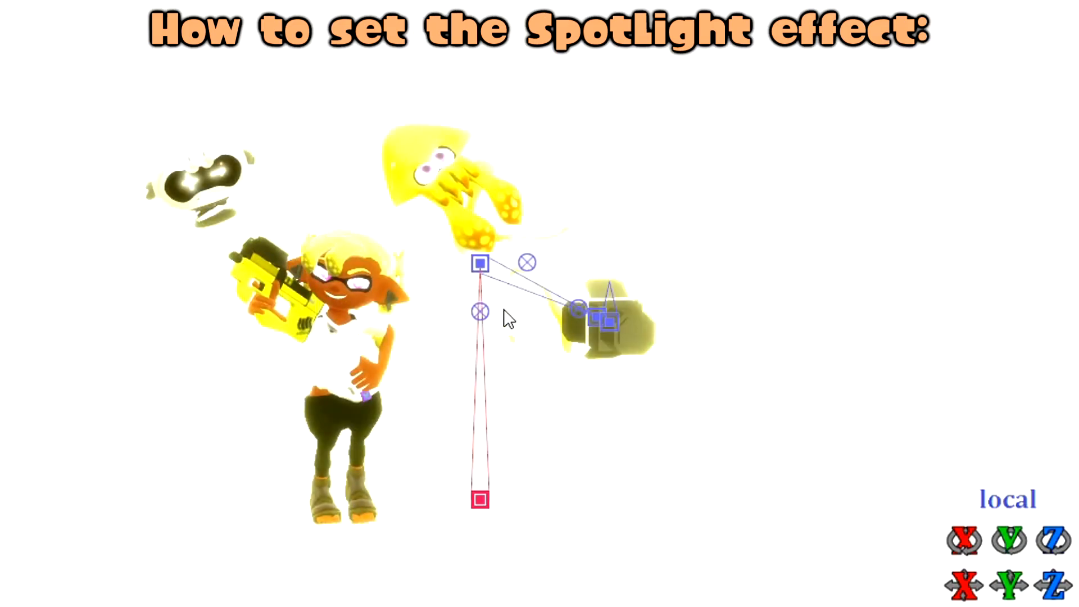
pyautogui.scroll(-2, 509, 376)
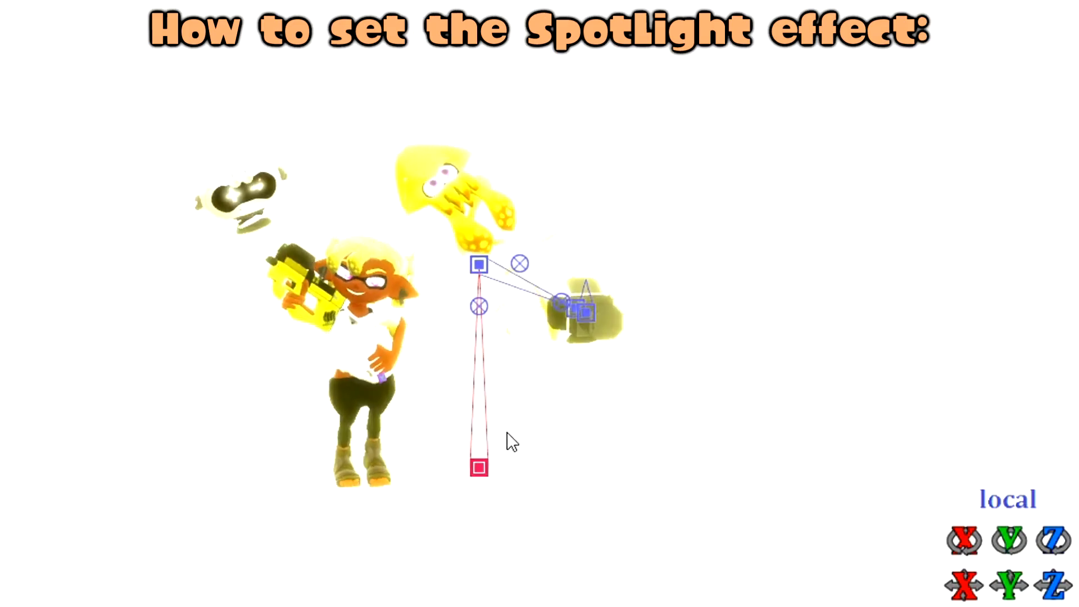
# Move and rotate the spotlight model's bones on the local X axis to aim the light, and select its unregistered bones.
pyautogui.moveTo(972, 599); pyautogui.dragTo(965, 596)
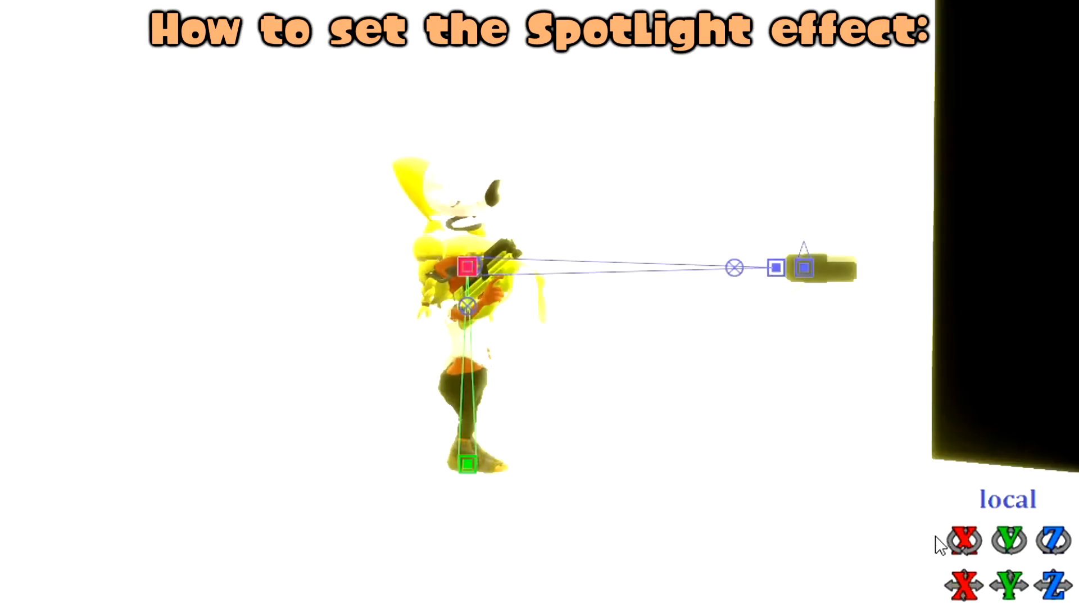
pyautogui.moveTo(937, 542); pyautogui.dragTo(937, 540)
pyautogui.moveTo(781, 449)
pyautogui.mouseDown(button='right')
pyautogui.moveTo(667, 443)
pyautogui.moveTo(705, 480)
pyautogui.moveTo(798, 463)
pyautogui.mouseUp(button='right')
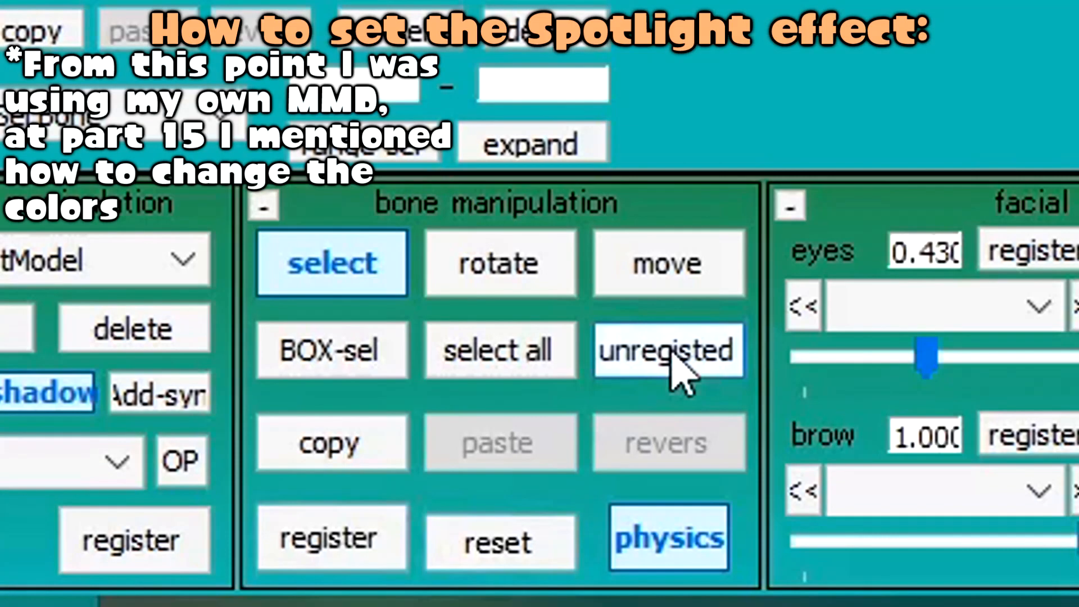
pyautogui.click(671, 351)
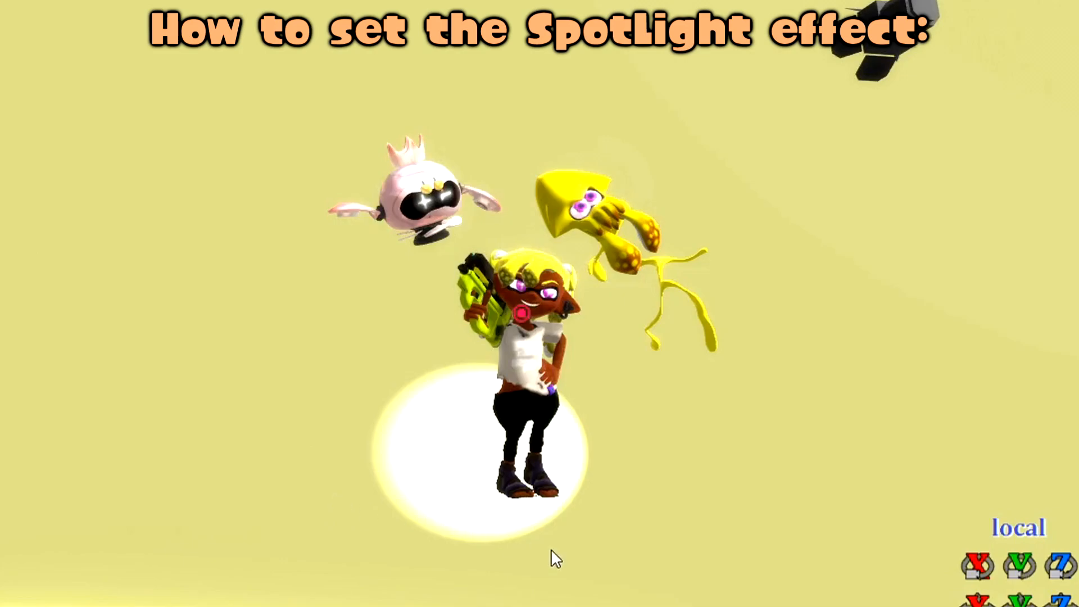
# Attach the SpotLightYEL accessory to the main bone of SpotLightModel.
pyautogui.moveTo(441, 398); pyautogui.dragTo(832, 107, button='right')
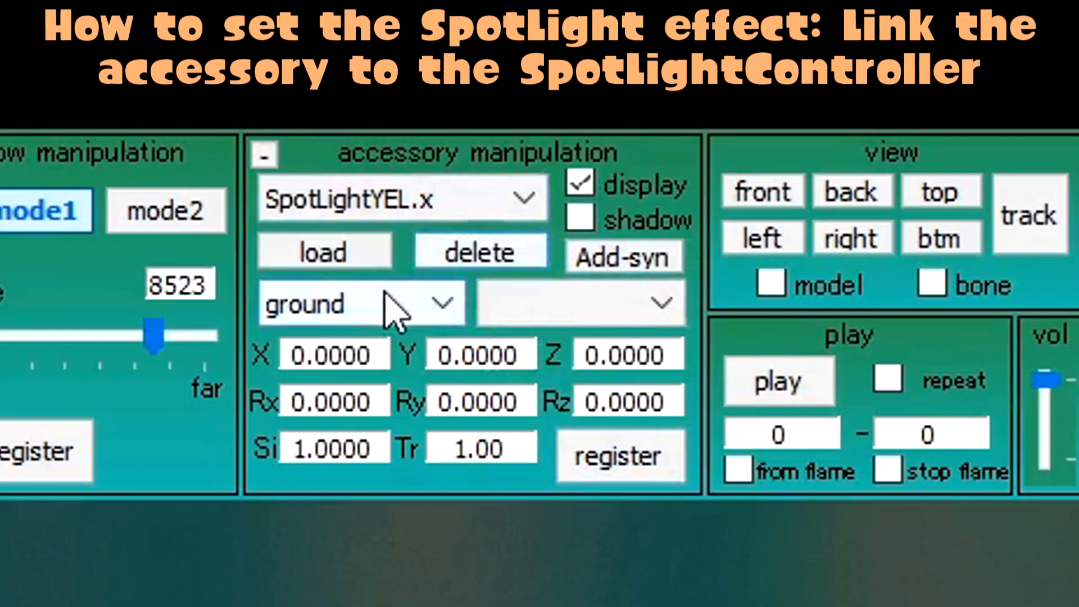
pyautogui.click(480, 358)
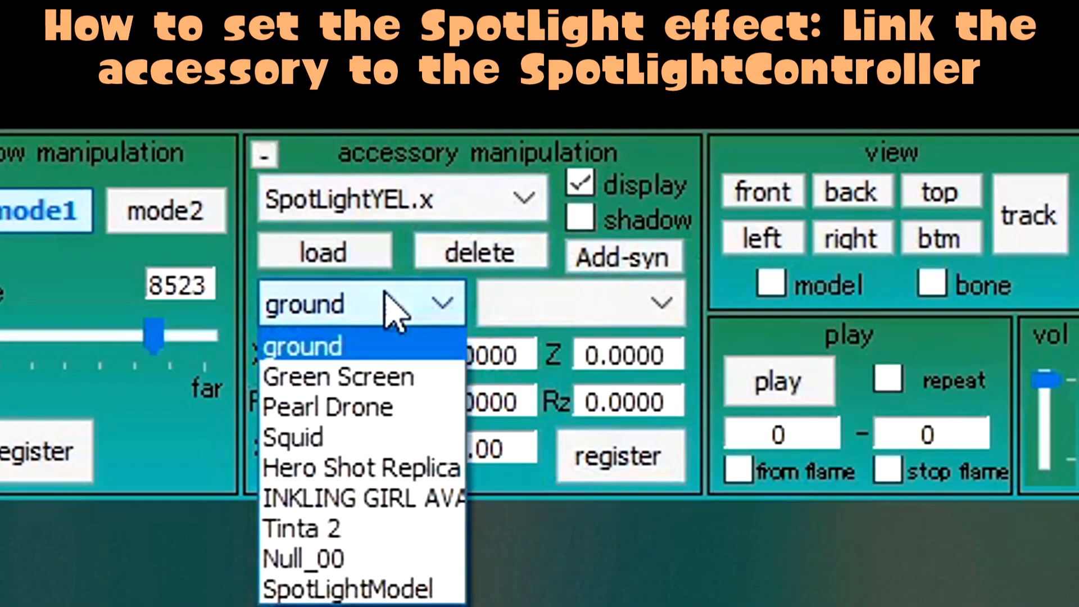
pyautogui.click(388, 590)
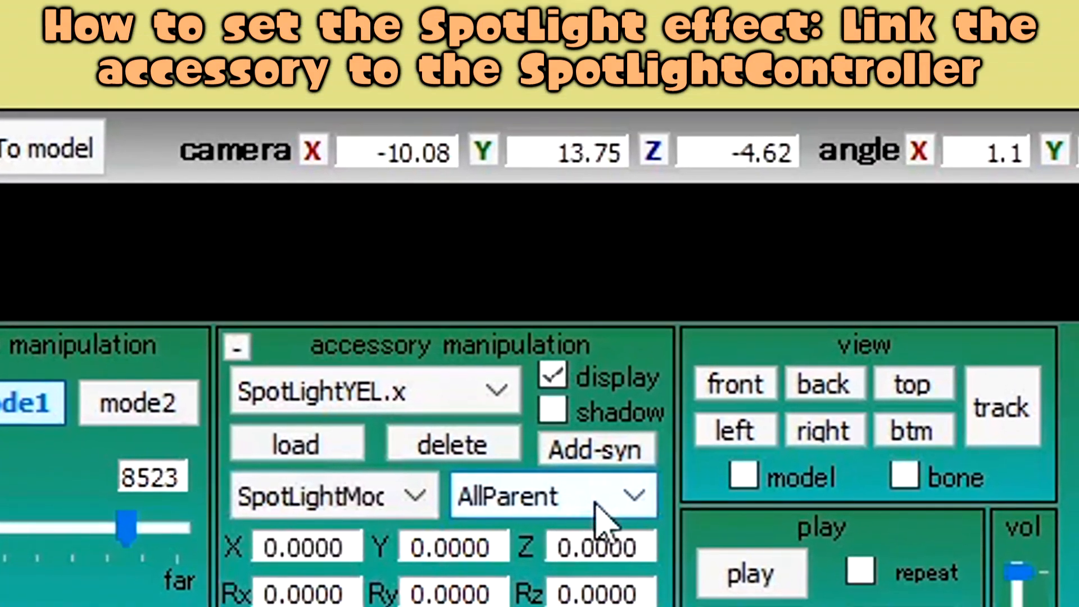
pyautogui.click(629, 317)
pyautogui.click(512, 456)
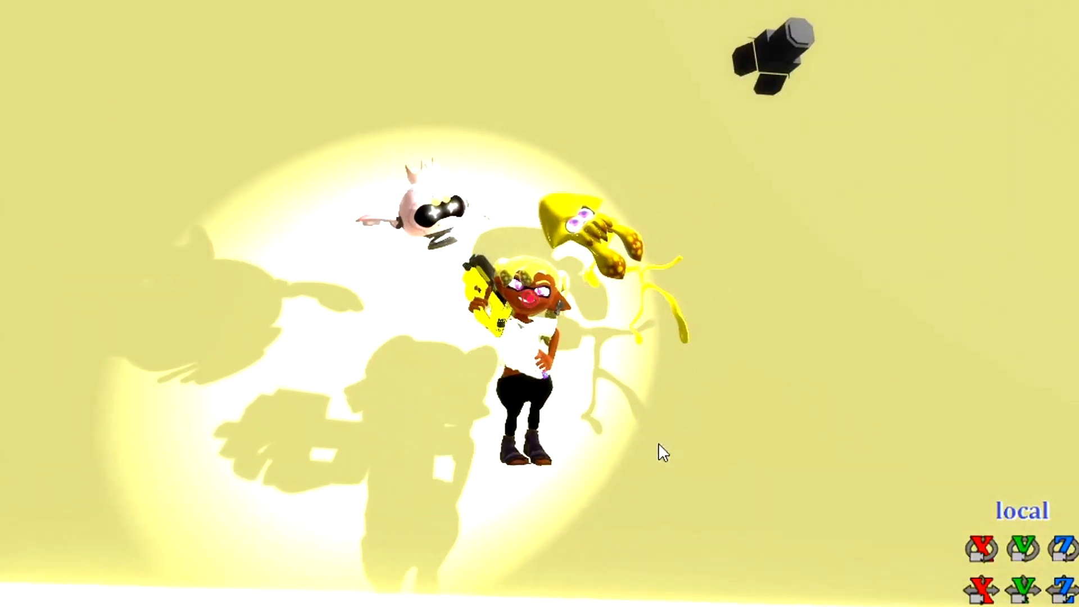
pyautogui.moveTo(659, 443)
pyautogui.mouseDown(button='right')
pyautogui.moveTo(875, 440)
pyautogui.moveTo(564, 373)
pyautogui.moveTo(733, 402)
pyautogui.moveTo(572, 338)
pyautogui.moveTo(530, 342)
pyautogui.moveTo(470, 315)
pyautogui.moveTo(601, 298)
pyautogui.moveTo(683, 312)
pyautogui.moveTo(686, 286)
pyautogui.moveTo(691, 305)
pyautogui.moveTo(756, 309)
pyautogui.mouseUp(button='right')
pyautogui.scroll(-3, 745, 303)
pyautogui.scroll(2, 568, 321)
pyautogui.moveTo(550, 329); pyautogui.dragTo(508, 352, button='middle')
pyautogui.moveTo(619, 208); pyautogui.dragTo(508, 404, button='right')
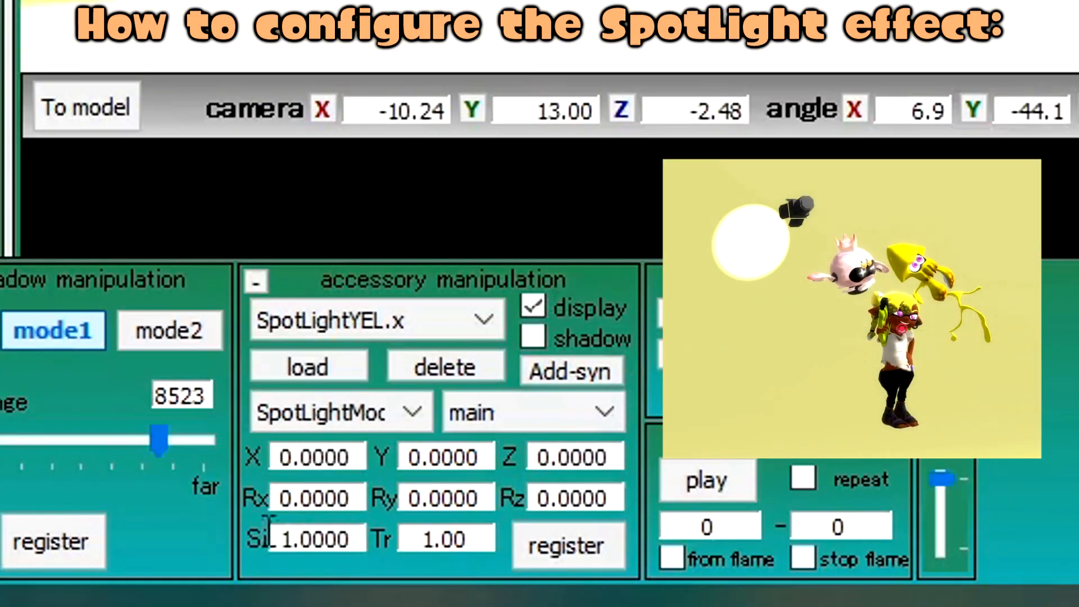
# Set the SpotLightYEL accessory's size (Si) to 2 and its transparency (Tr) to 0.20.
pyautogui.doubleClick(273, 540)
pyautogui.press('Return')
pyautogui.moveTo(471, 540); pyautogui.dragTo(328, 529)
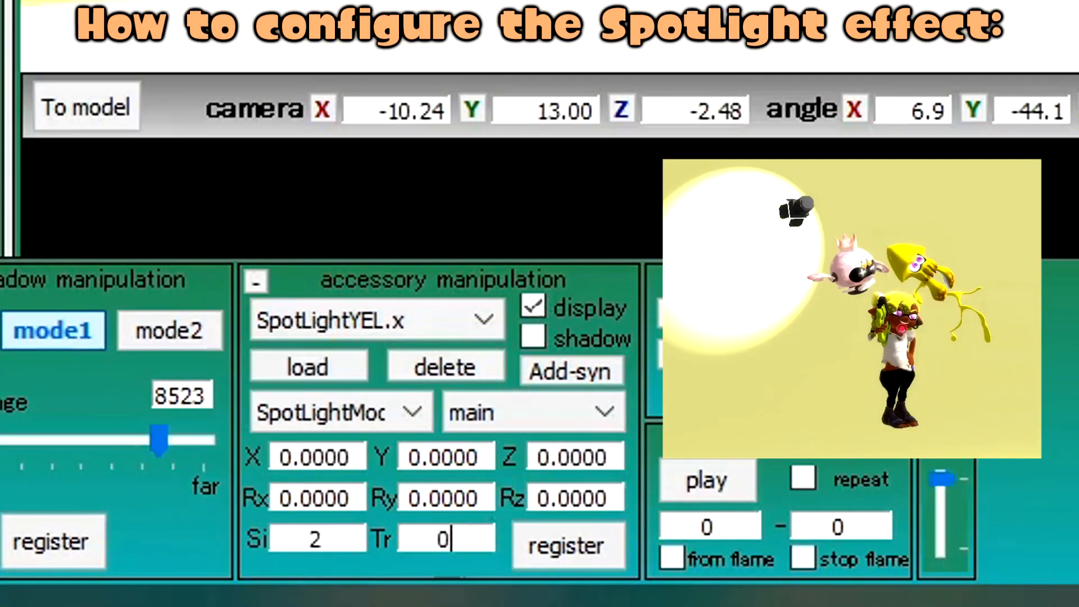
pyautogui.write('0.20')
pyautogui.press('Return')
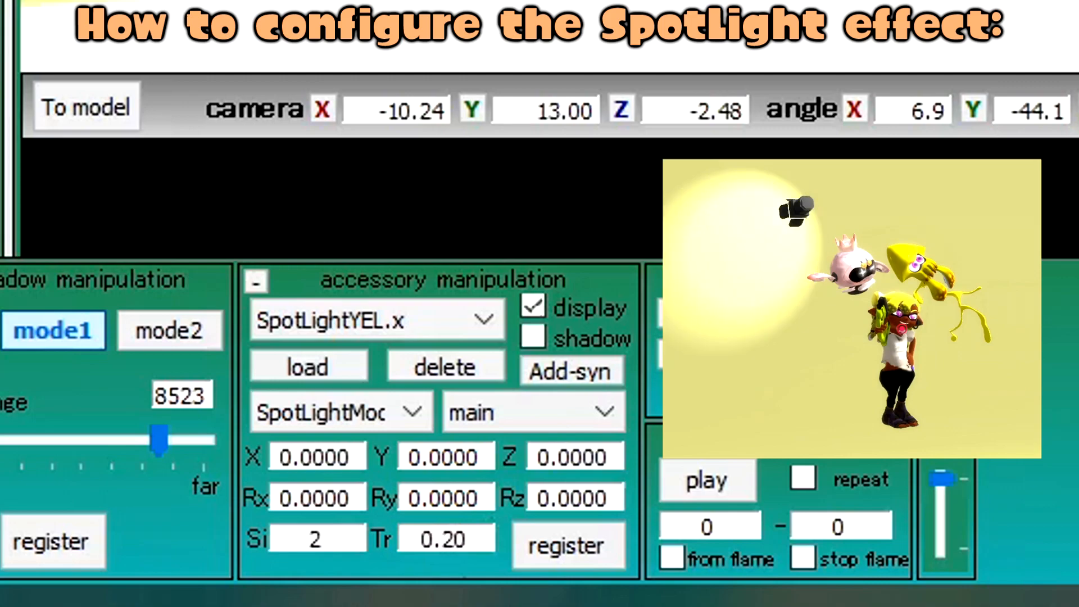
# Try positioning the SpotLightYEL accessory at -5 on Y and at both -20 and 20 on X.
pyautogui.moveTo(462, 458); pyautogui.dragTo(482, 458)
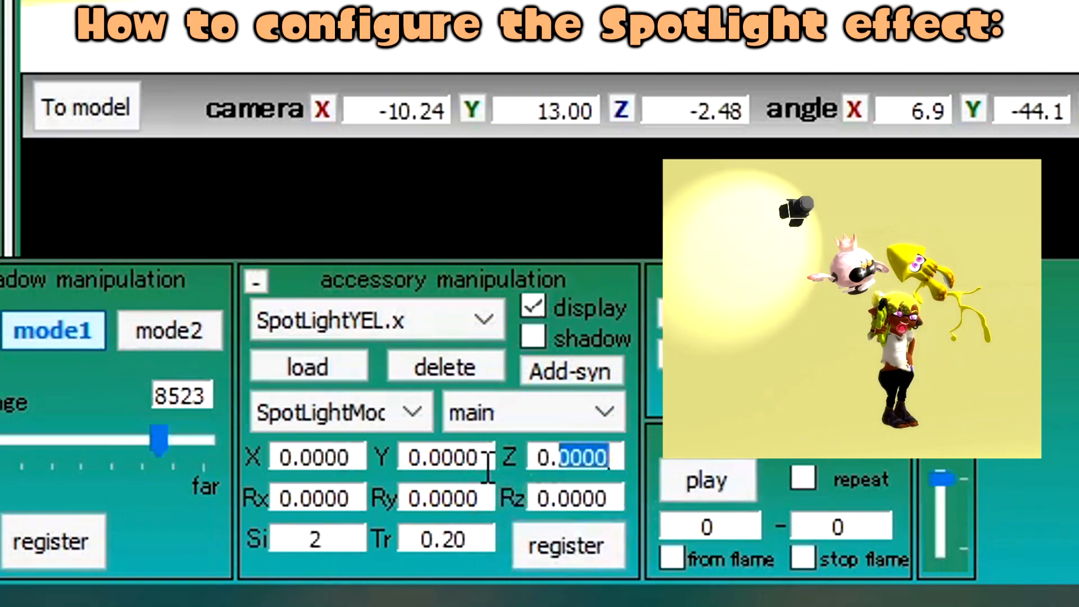
pyautogui.moveTo(488, 466); pyautogui.dragTo(204, 494)
pyautogui.write('-5')
pyautogui.press('Return')
pyautogui.moveTo(353, 457); pyautogui.dragTo(281, 458)
pyautogui.write('-20')
pyautogui.press('Return')
pyautogui.write('2')
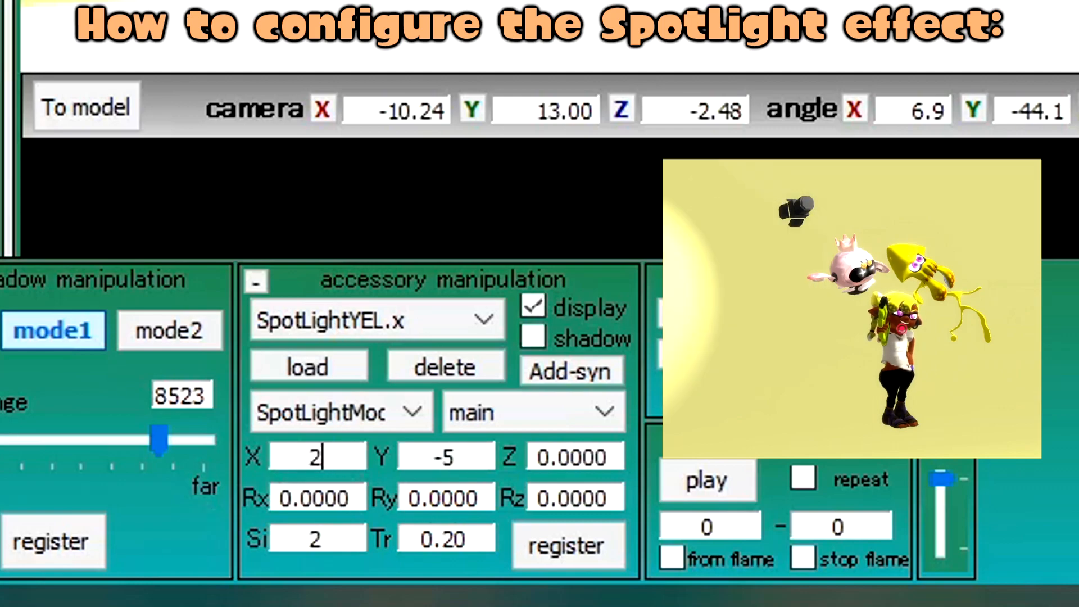
pyautogui.write('0')
pyautogui.press('Return')
pyautogui.moveTo(937, 234); pyautogui.dragTo(793, 417, button='right')
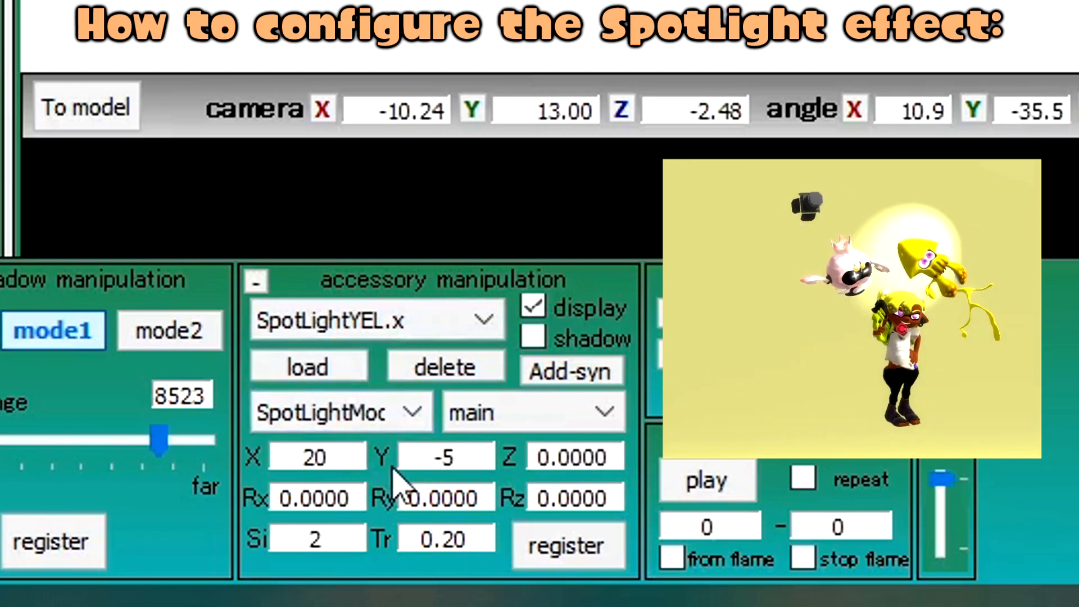
# Select SpotLightModel and hide the light model in the scene, keeping its spotlight effect.
pyautogui.click(413, 279)
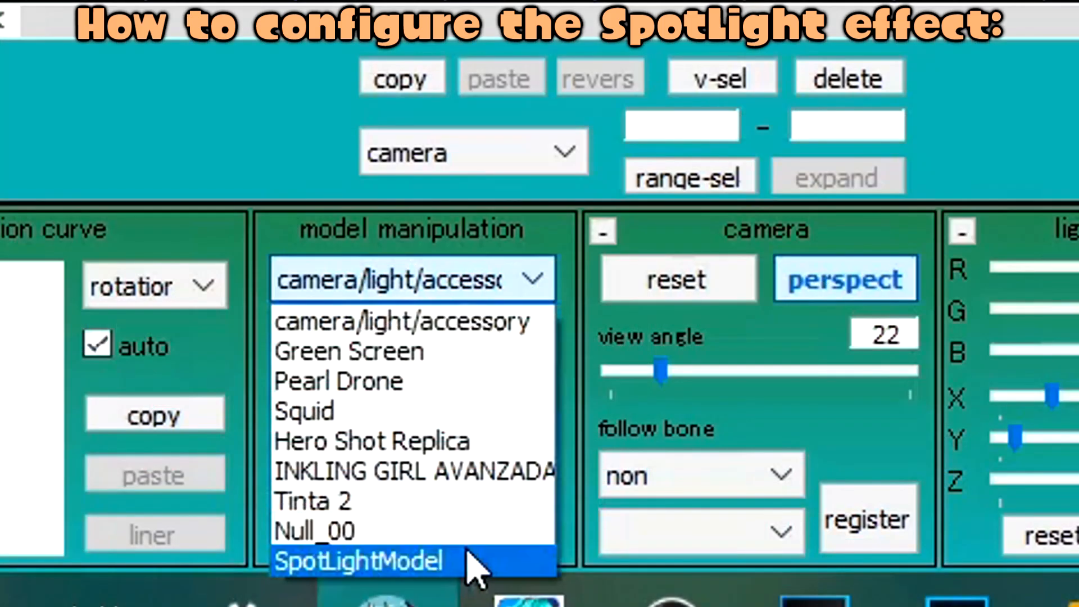
pyautogui.click(471, 562)
pyautogui.click(363, 374)
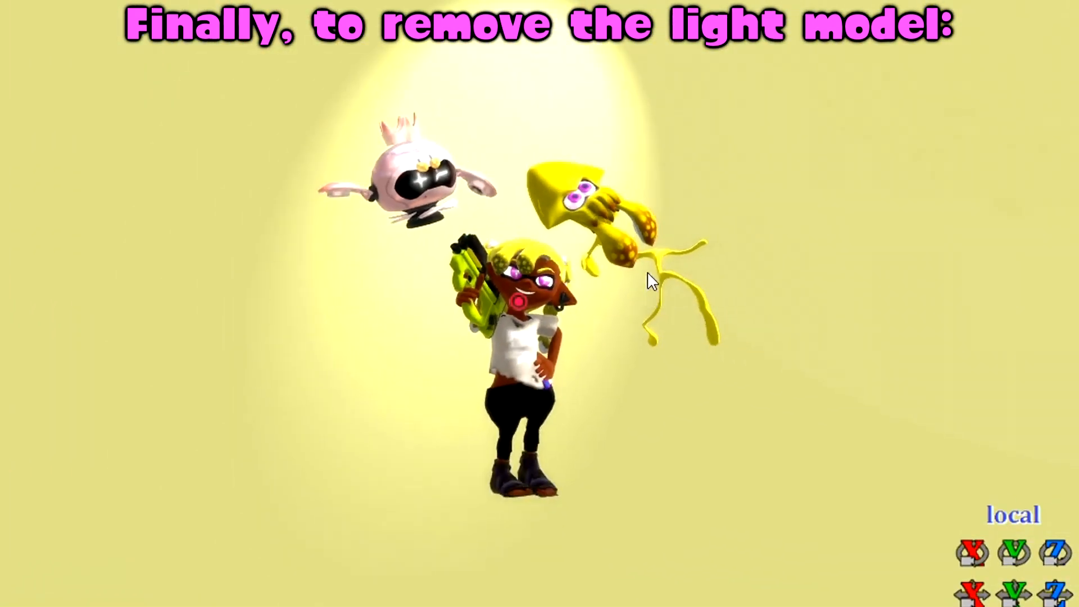
pyautogui.scroll(-4, 652, 281)
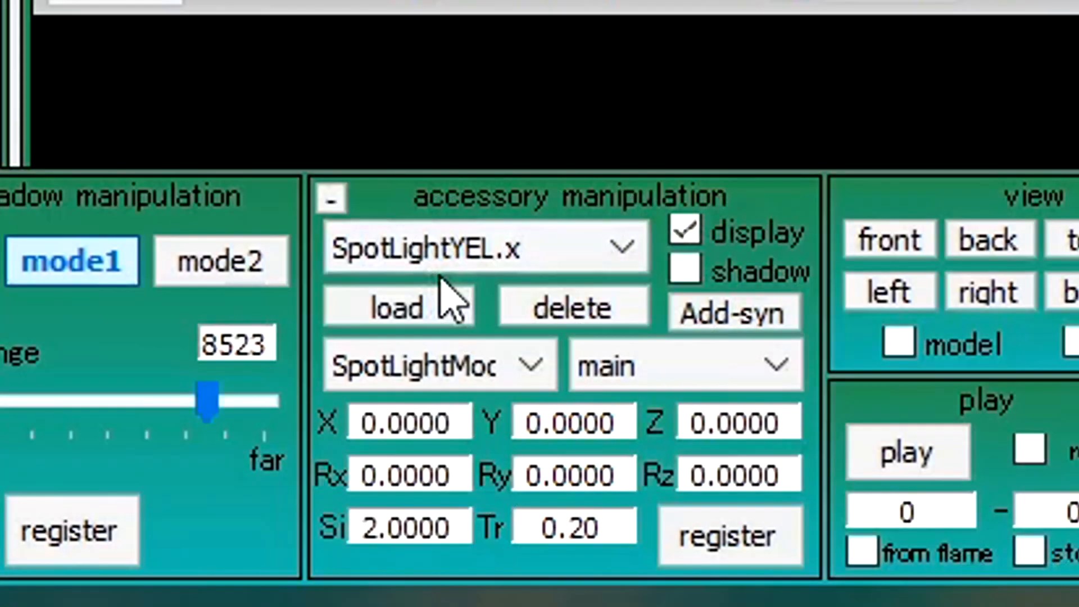
# Start rendering the scene to a picture file.
pyautogui.click(485, 261)
pyautogui.click(503, 261)
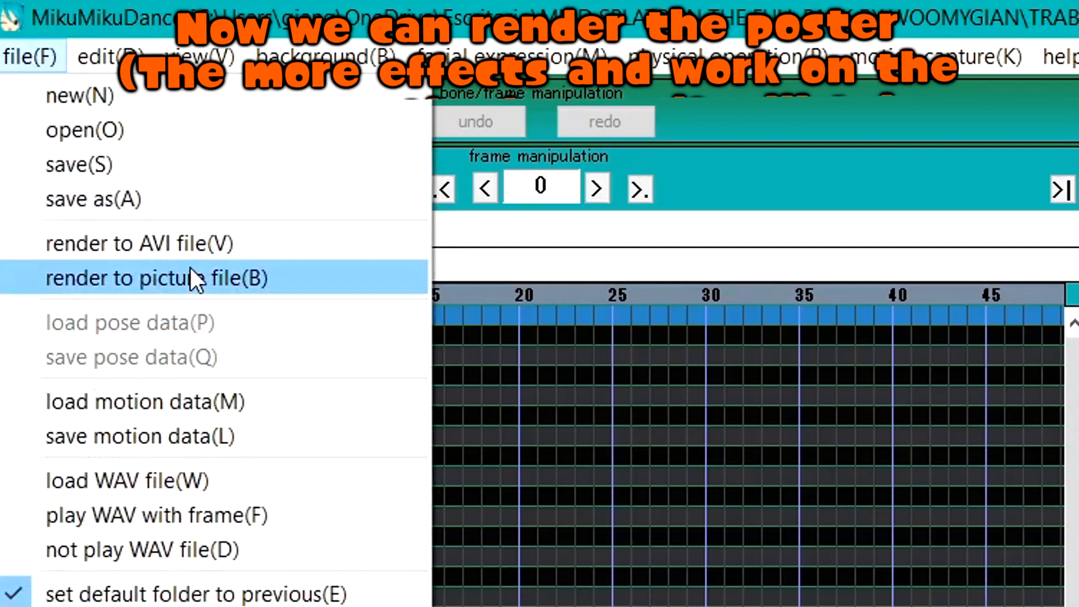
pyautogui.click(190, 274)
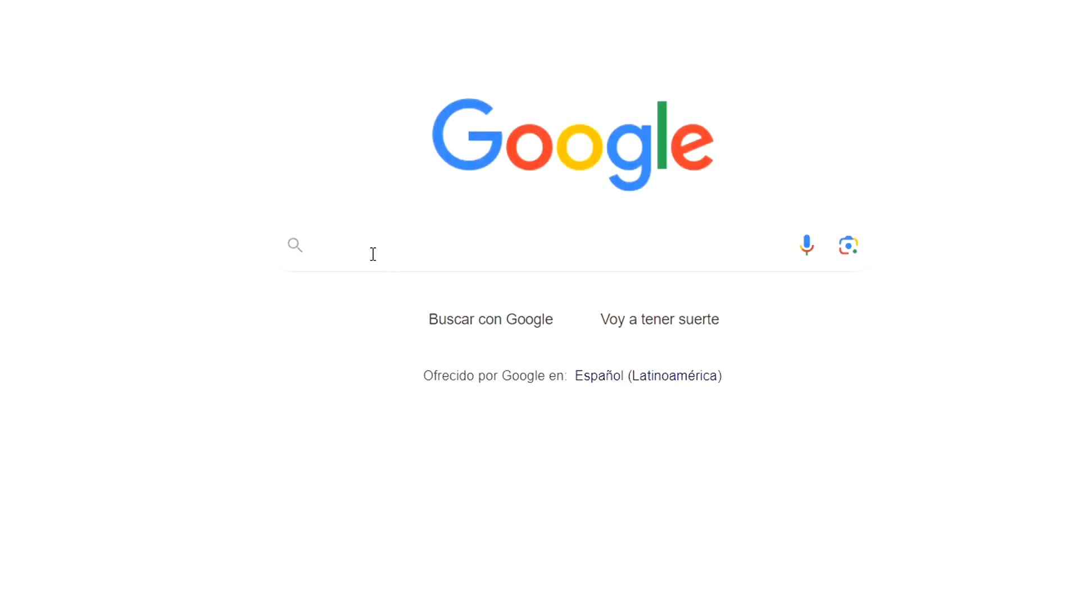
# Switch to the web browser, search Google for "MMD effect PACK DL" and open the DeviantArt result All-of-MMD.
pyautogui.click(373, 254)
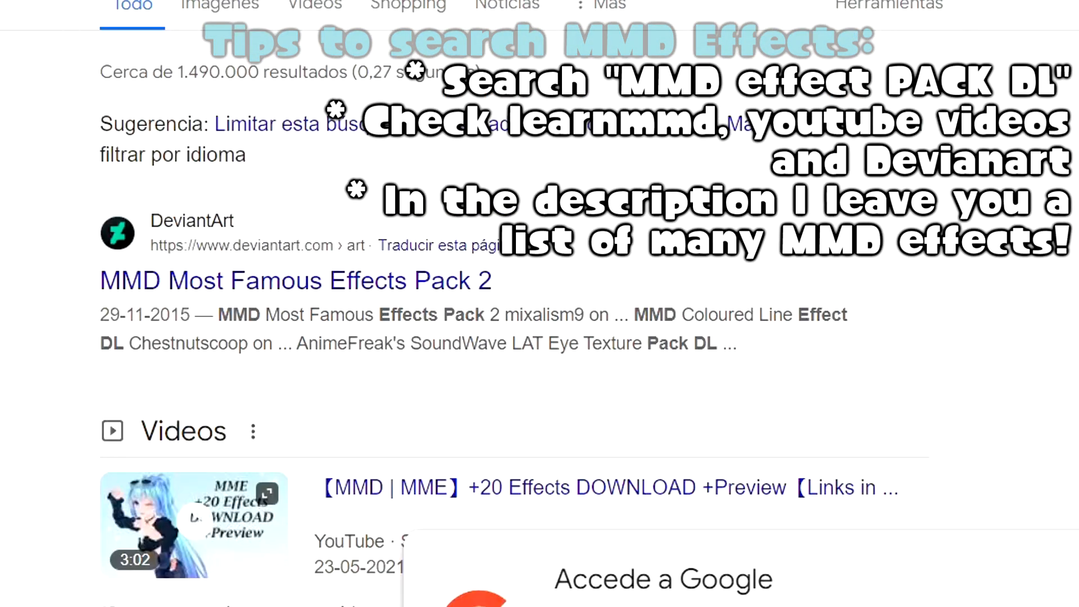
pyautogui.scroll(-10, 221, 315)
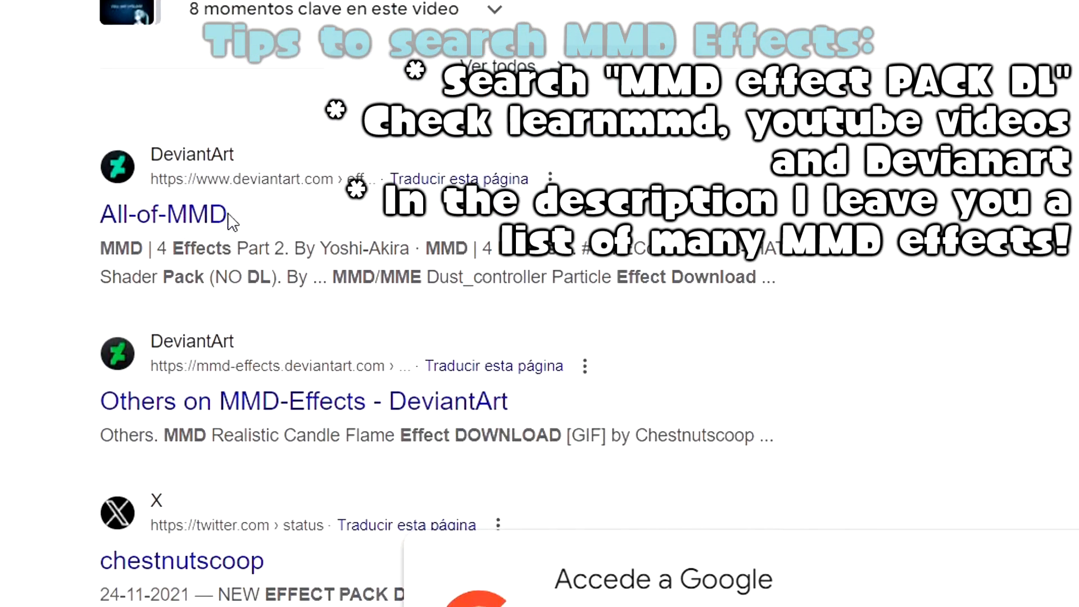
pyautogui.click(181, 241)
# Browse the All-of-MMD gallery on DeviantArt for downloadable MMD effects.
pyautogui.scroll(-5, 544, 264)
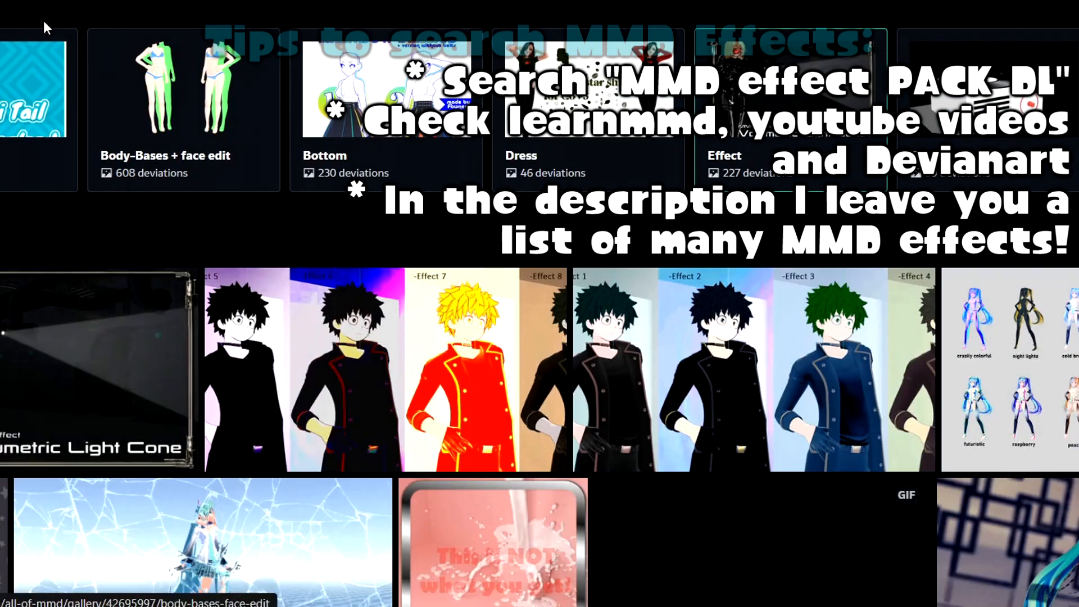
pyautogui.scroll(-8, 925, 285)
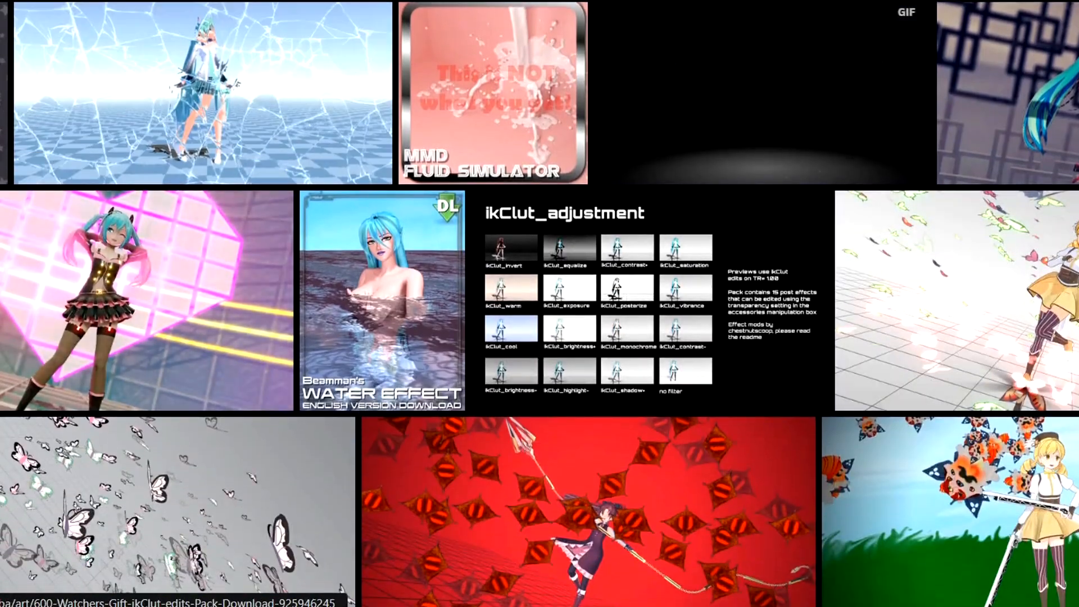
pyautogui.scroll(-20, 573, 333)
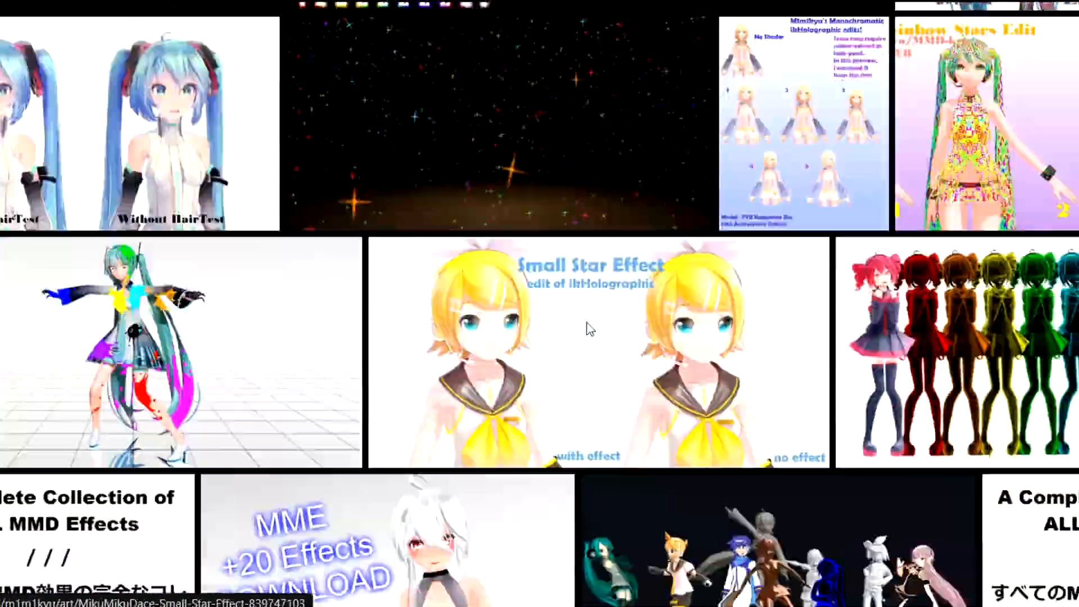
pyautogui.scroll(-9, 568, 349)
pyautogui.scroll(-10, 568, 349)
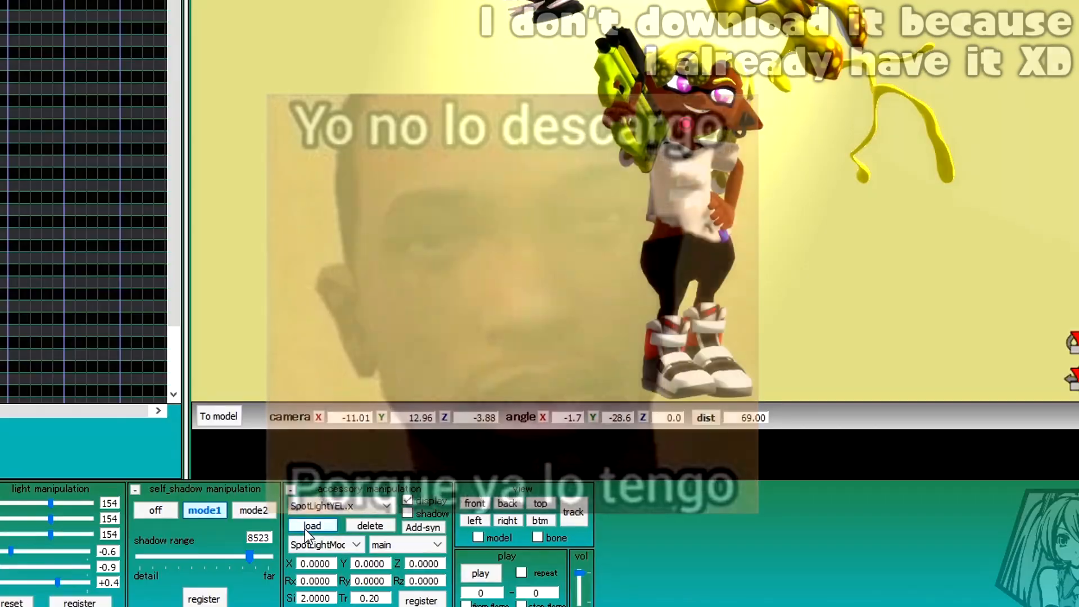
# Switch back to MikuMikuDance, start loading an accessory and look through the available effect folders.
pyautogui.click(305, 528)
pyautogui.scroll(-1, 212, 307)
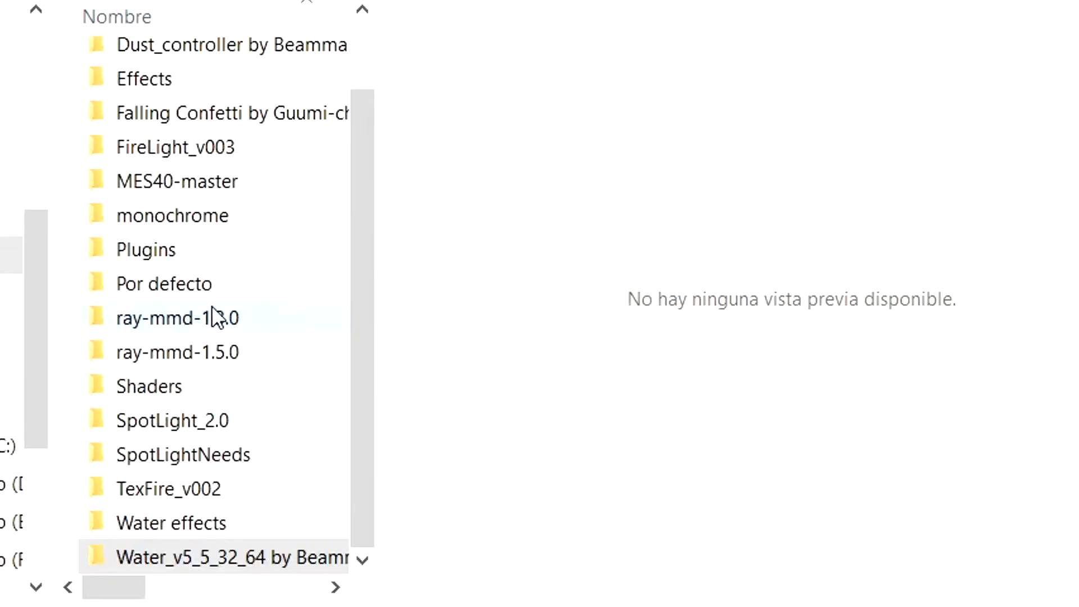
pyautogui.scroll(1, 214, 316)
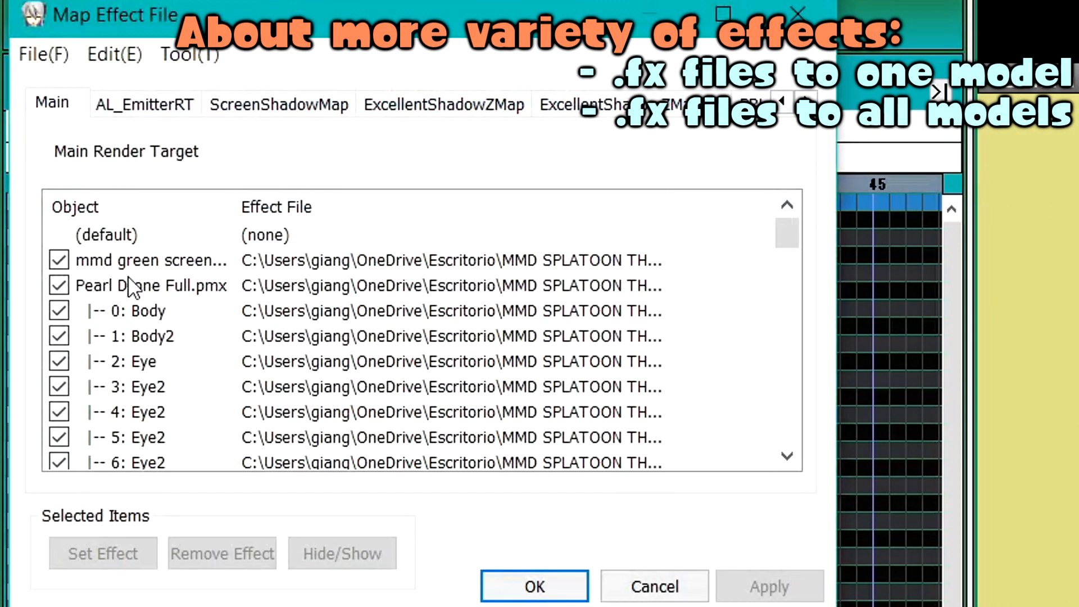
# Review the objects in the effect mapping and go from the PowerShader v3.2 shader files to the EFFECTS folder.
pyautogui.click(130, 279)
pyautogui.scroll(-18, 260, 430)
pyautogui.scroll(8, 204, 415)
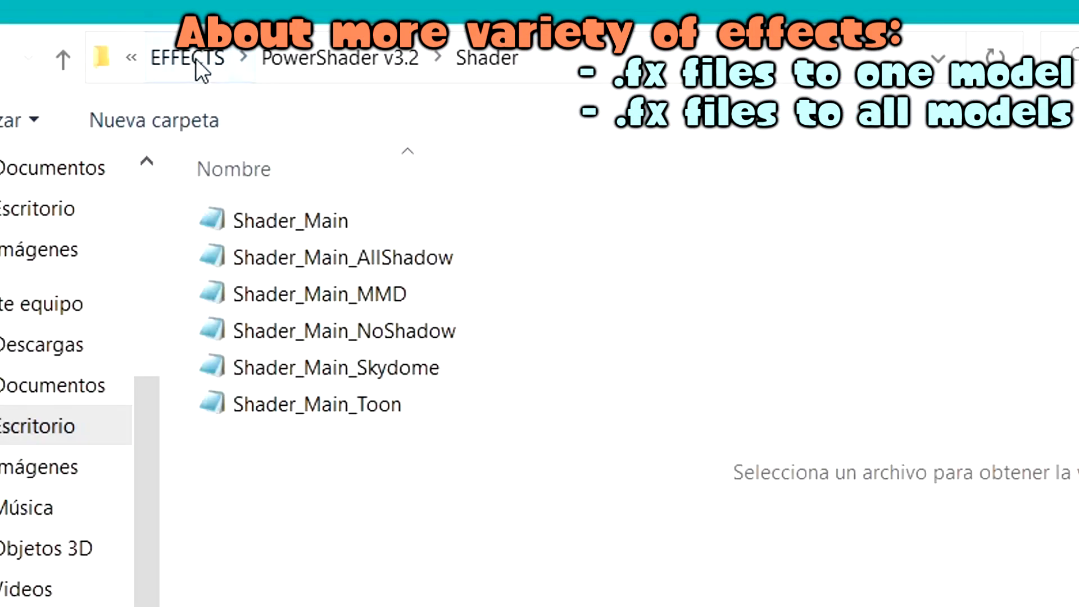
pyautogui.click(196, 58)
pyautogui.click(202, 65)
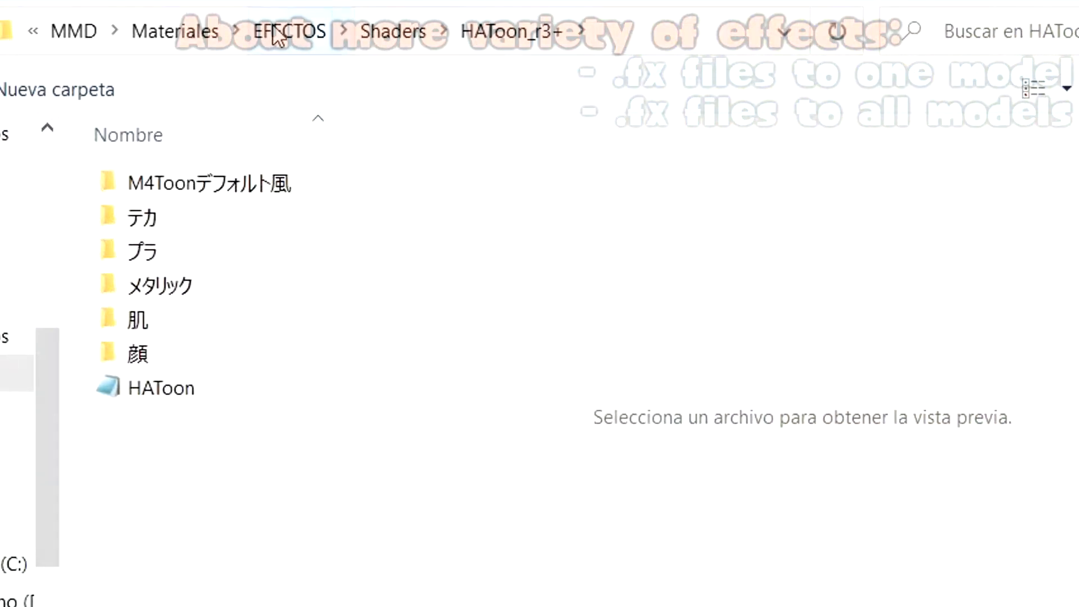
# Return from the HAToon_r3+ shader folder to EFECTOS and look through its effect folders.
pyautogui.click(274, 31)
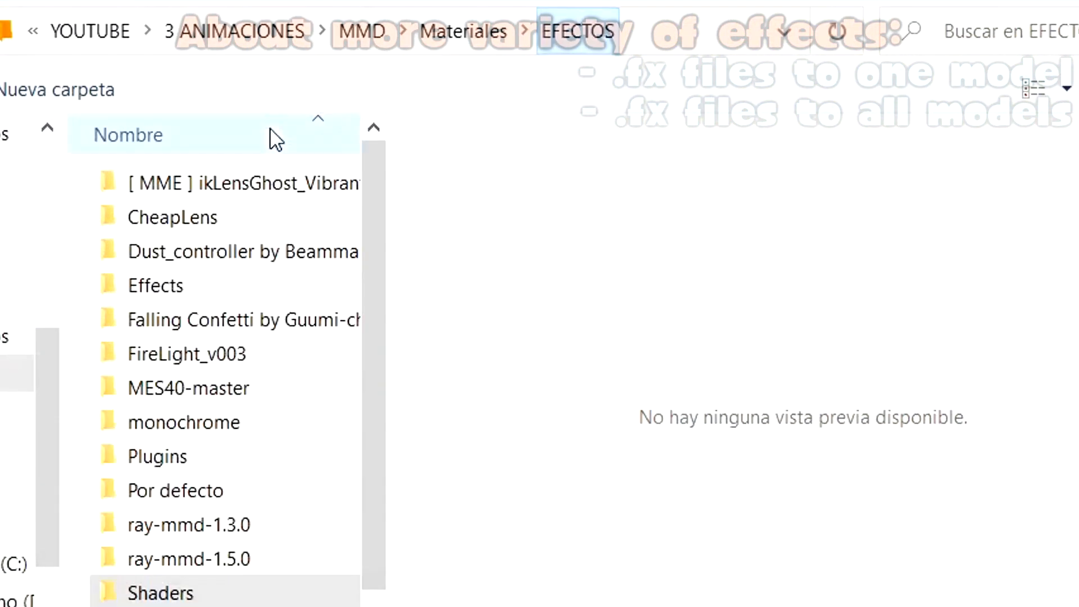
pyautogui.scroll(-1, 234, 479)
pyautogui.click(276, 487)
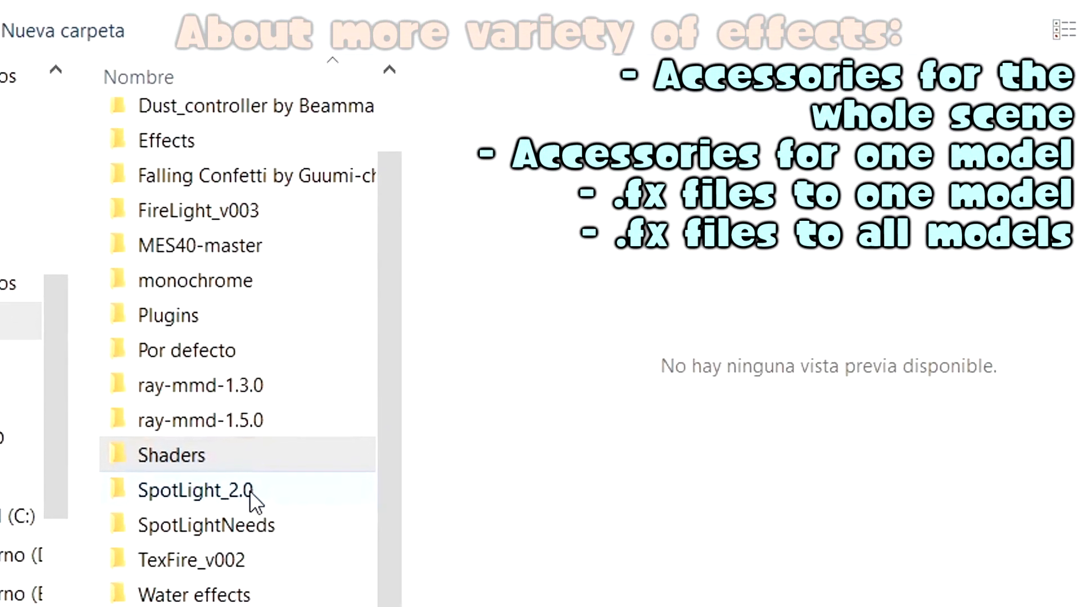
pyautogui.scroll(1, 215, 337)
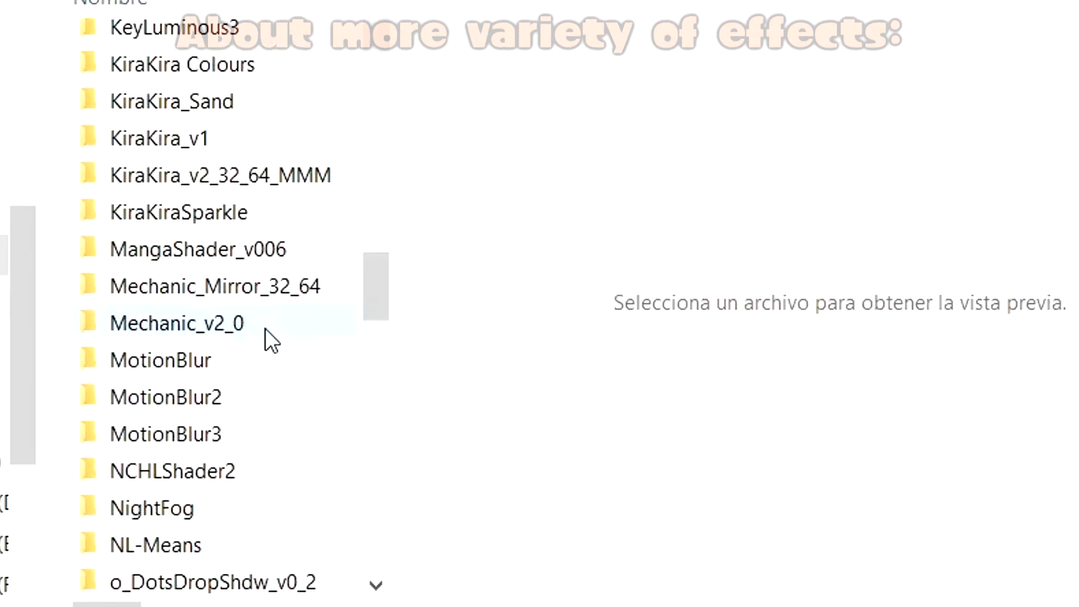
pyautogui.scroll(-10, 268, 321)
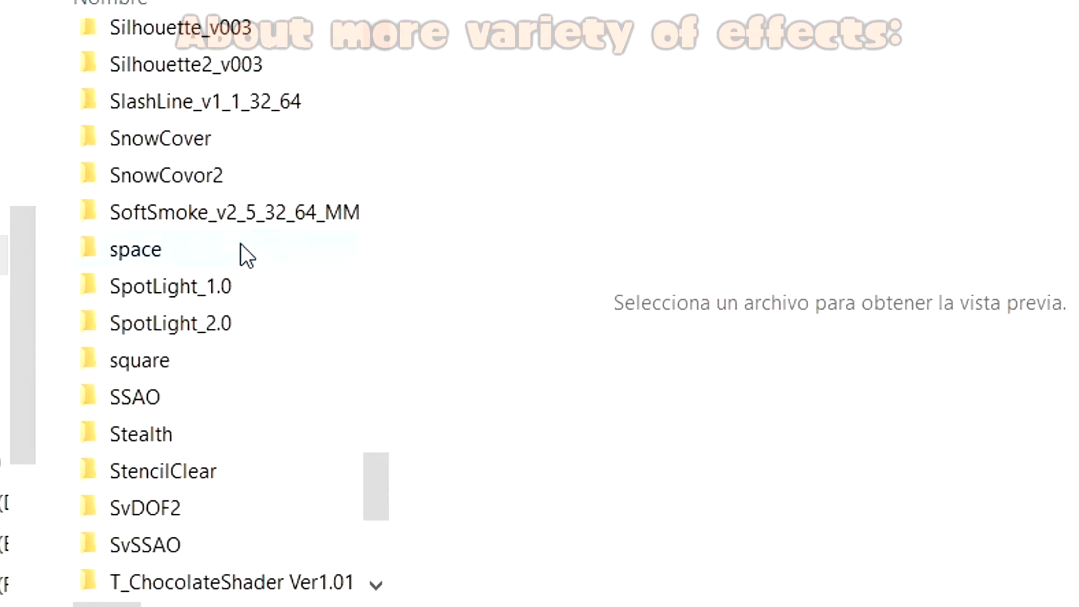
pyautogui.scroll(1, 241, 244)
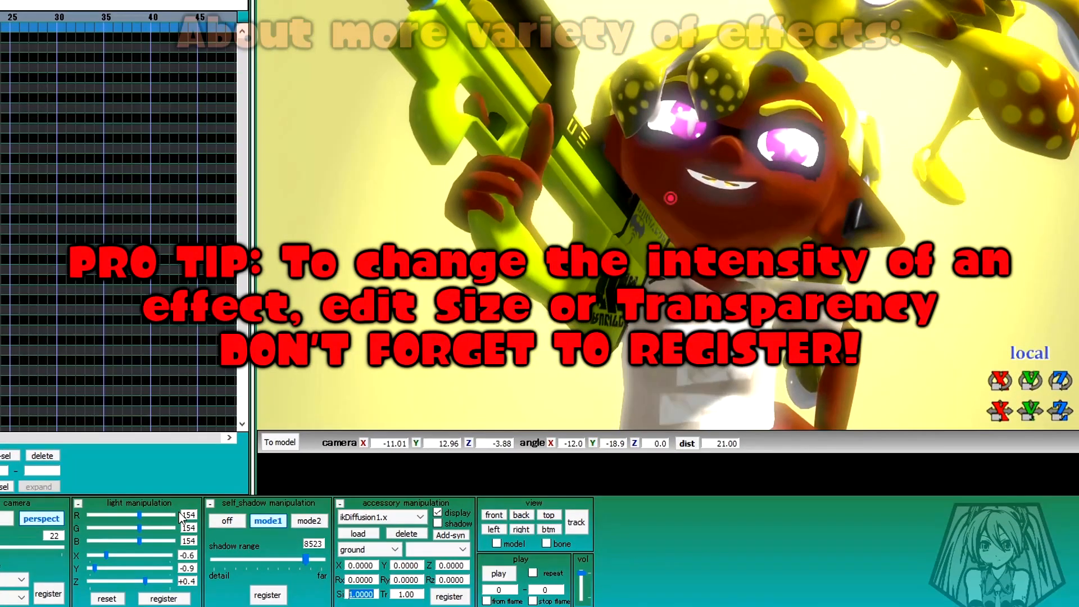
# Set the size (Si) of the ikDiffusion1.x accessory to 1.
pyautogui.write('1')
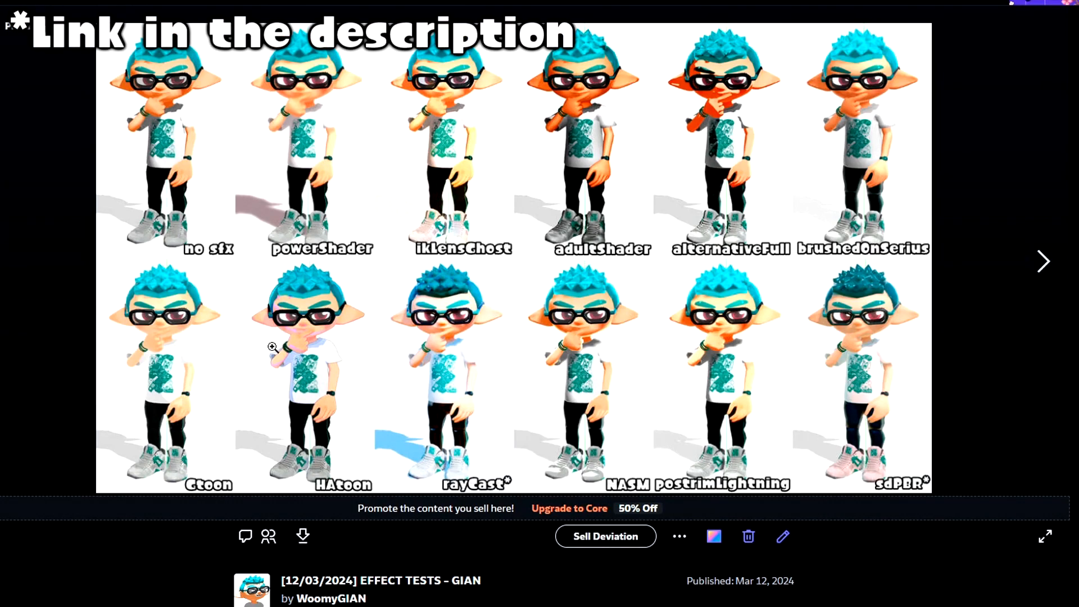
# Enlarge the EFFECT TESTS comparison image on DeviantArt and compare how the different shaders look on the character.
pyautogui.click(440, 351)
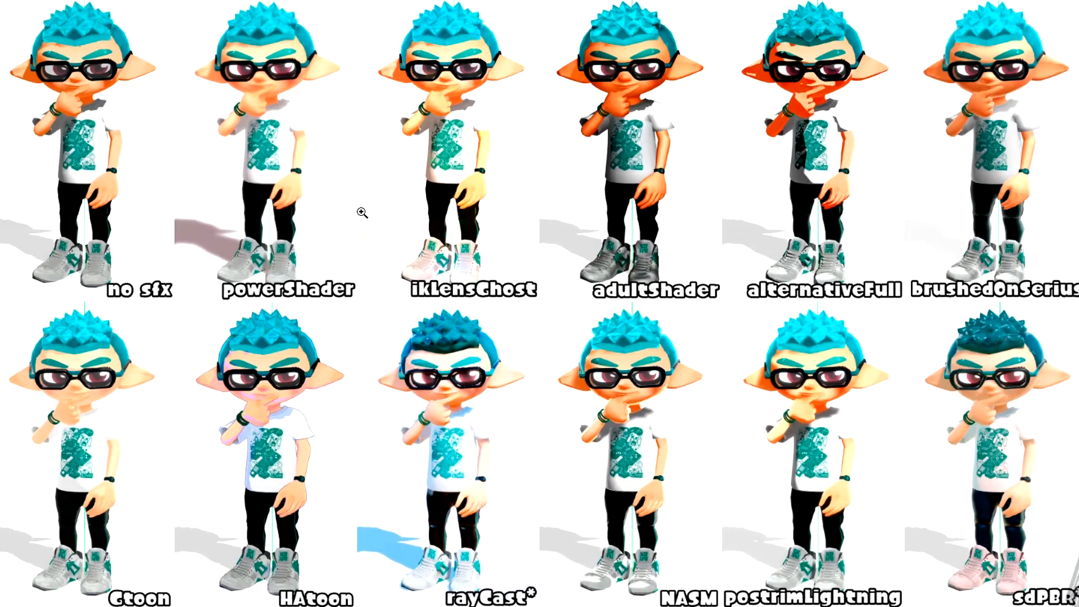
pyautogui.click(428, 361)
pyautogui.scroll(-2, 359, 466)
pyautogui.scroll(1, 306, 517)
pyautogui.moveTo(326, 602); pyautogui.dragTo(1054, 587)
pyautogui.scroll(-5, 971, 485)
pyautogui.moveTo(967, 603); pyautogui.dragTo(417, 604)
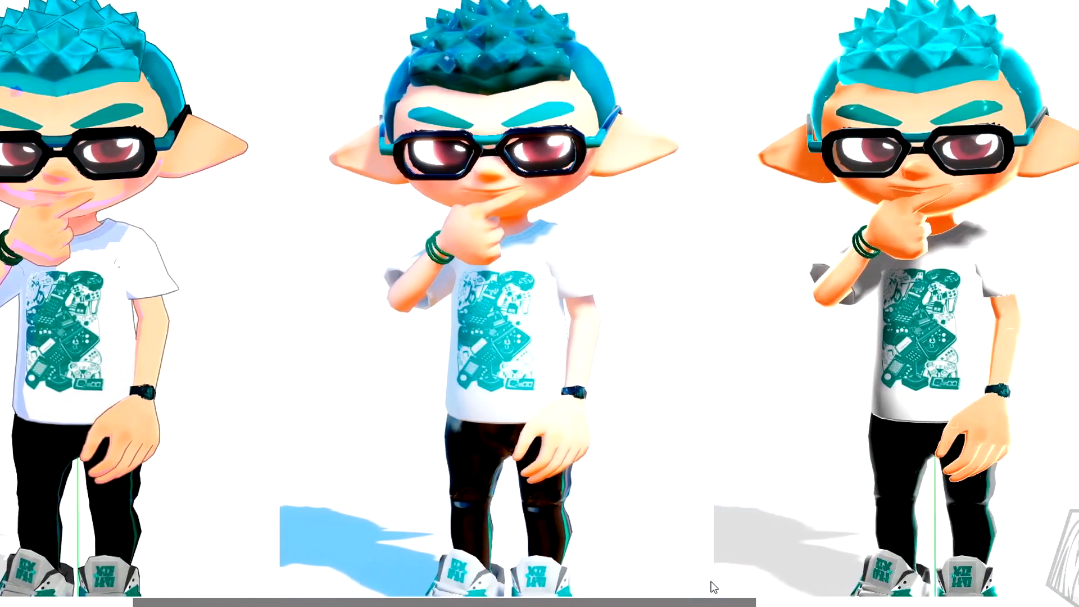
pyautogui.moveTo(711, 582); pyautogui.dragTo(660, 509)
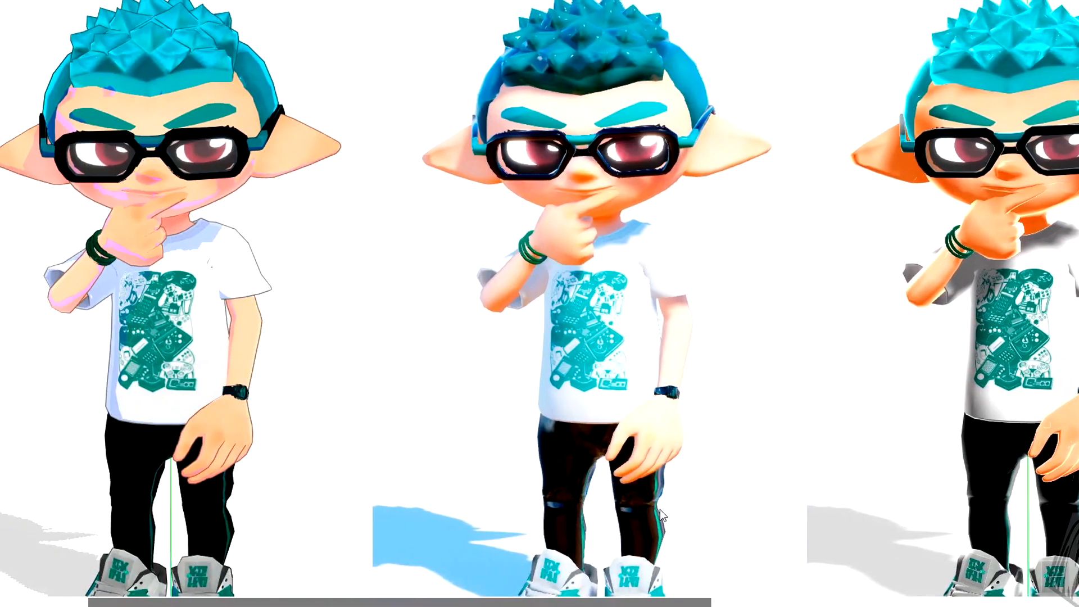
pyautogui.scroll(-2, 652, 393)
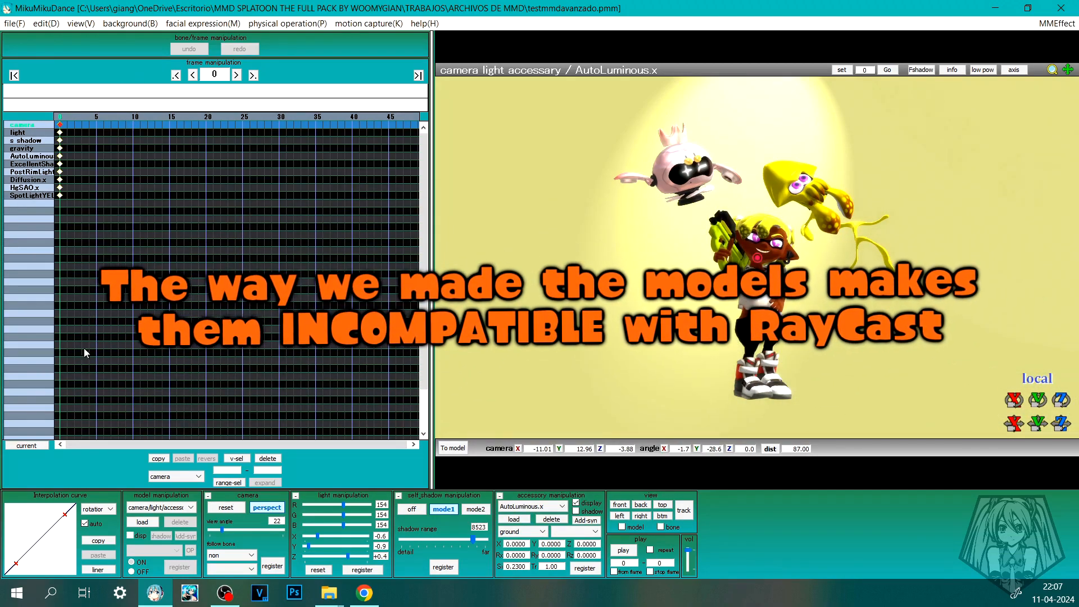
# Switch back to MikuMikuDance and create a new MMD file.
pyautogui.click(519, 523)
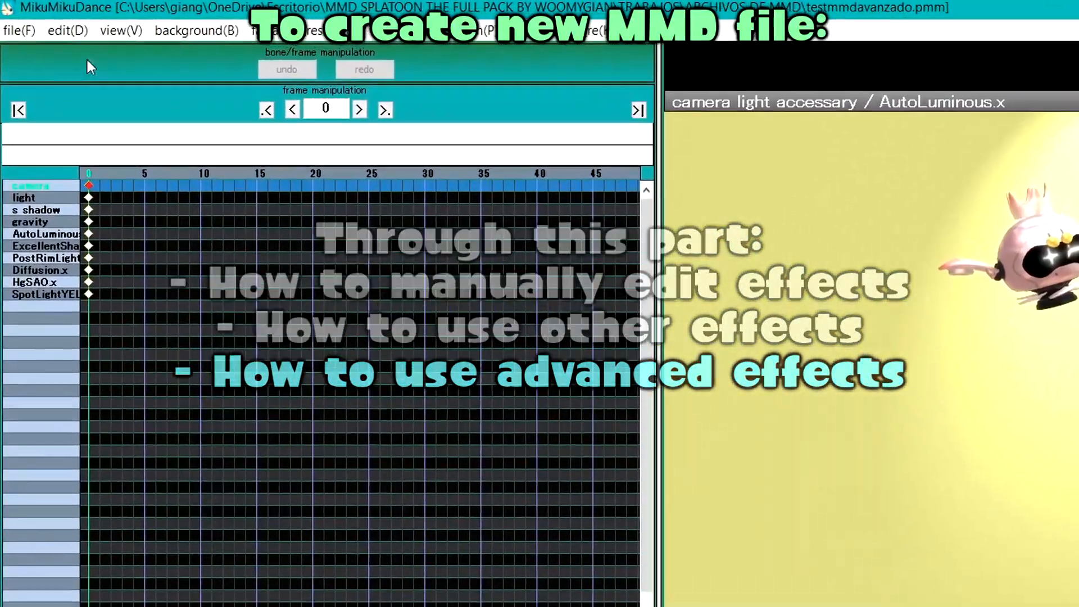
pyautogui.click(20, 31)
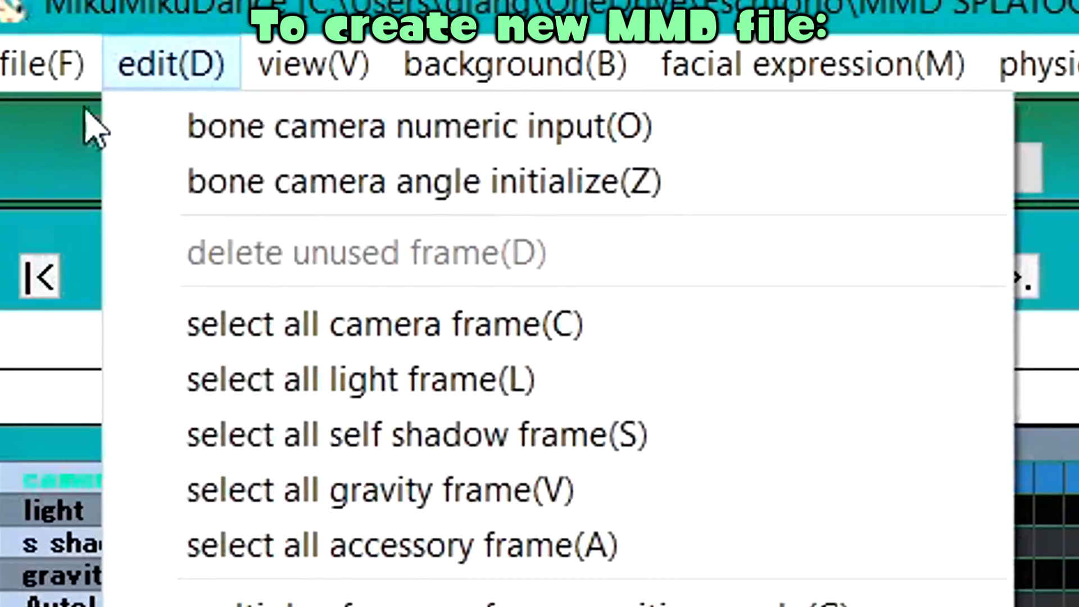
pyautogui.click(30, 50)
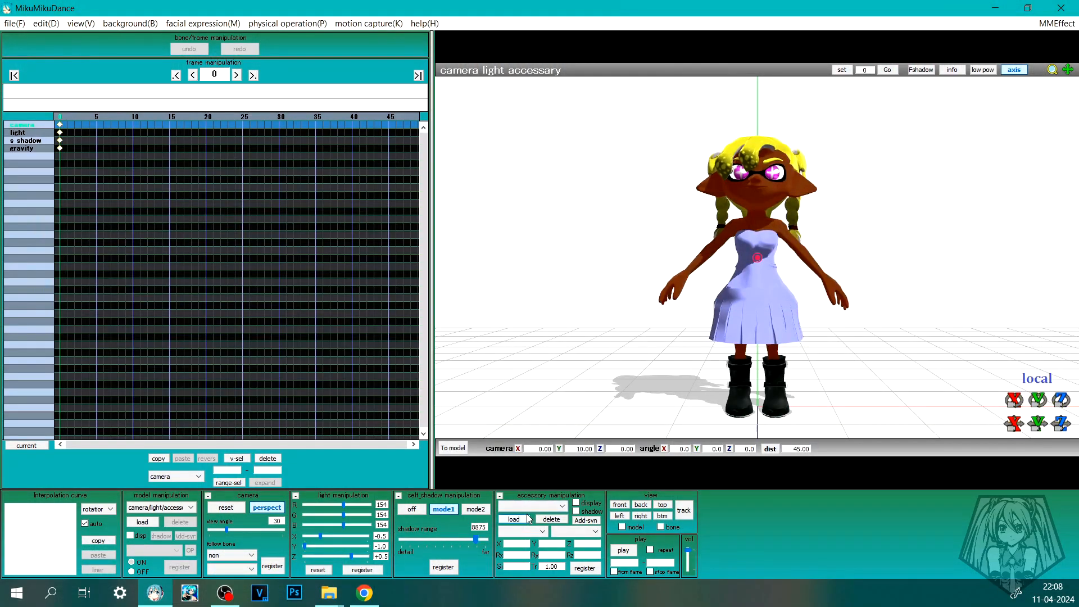
# Load the ray.x accessory from the ray-mmd-1.3.0 folder in EFECTOS.
pyautogui.click(525, 519)
pyautogui.click(257, 66)
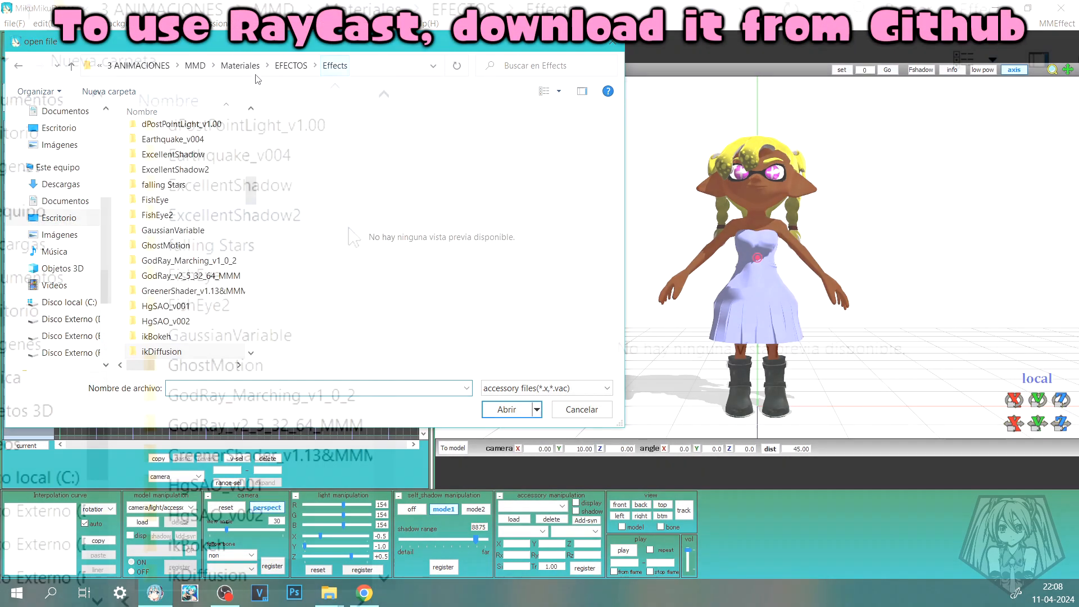
pyautogui.click(456, 8)
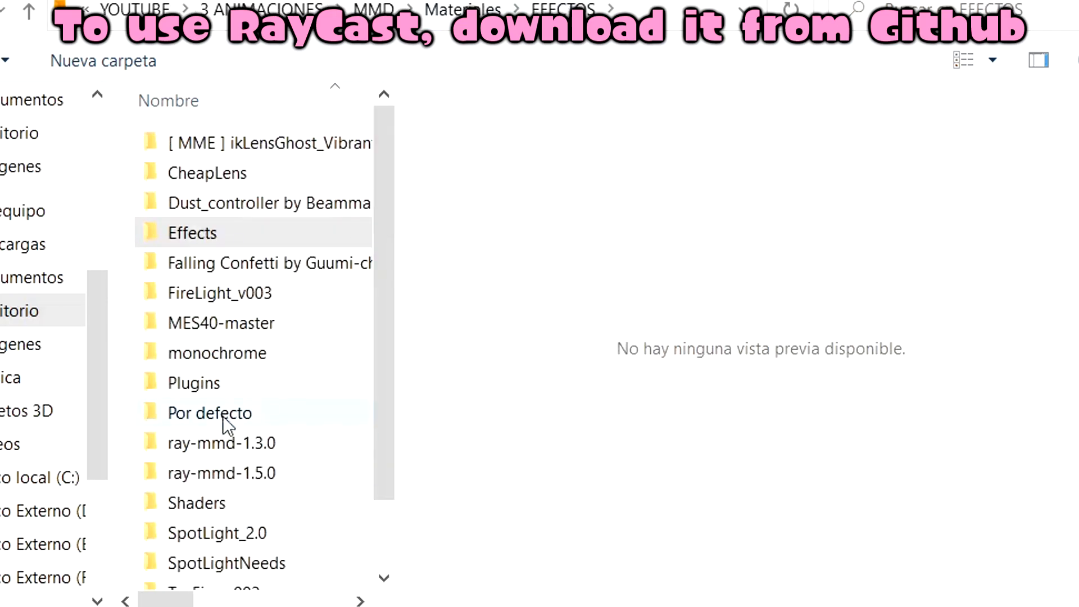
pyautogui.click(253, 442)
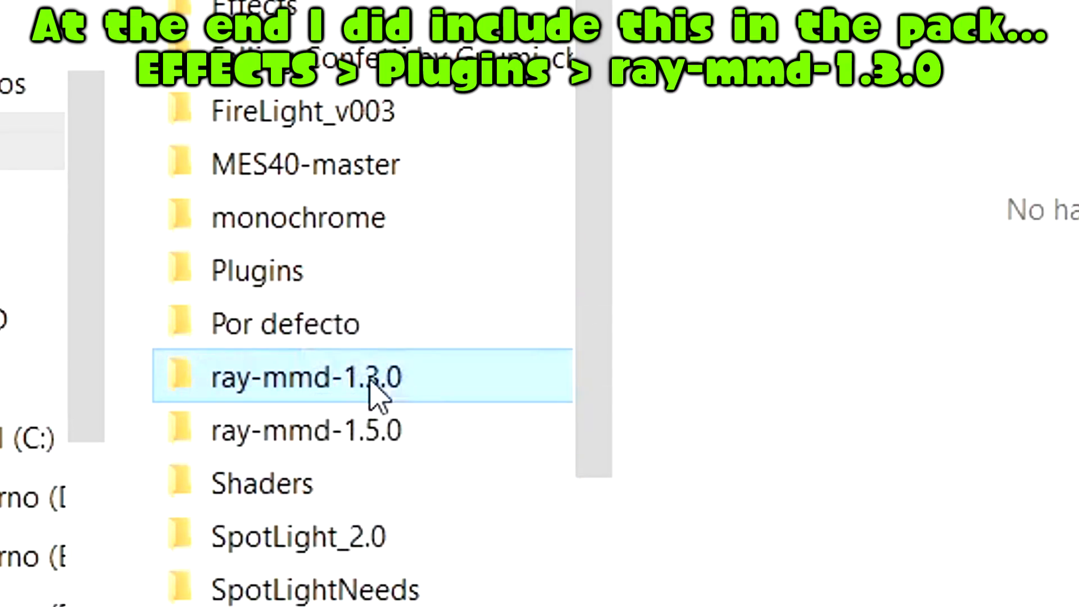
pyautogui.doubleClick(388, 375)
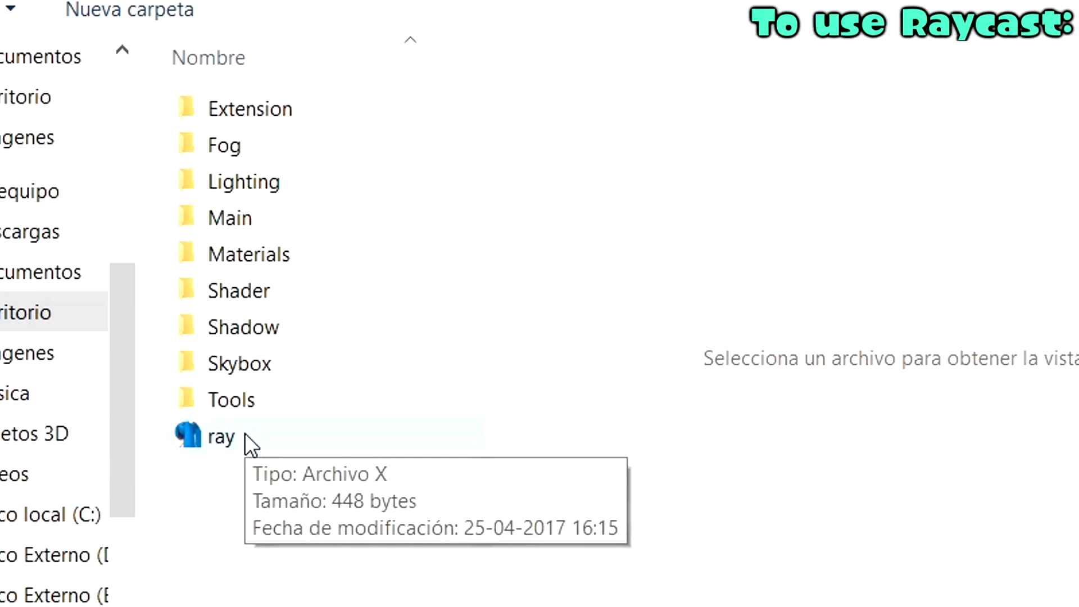
pyautogui.doubleClick(246, 435)
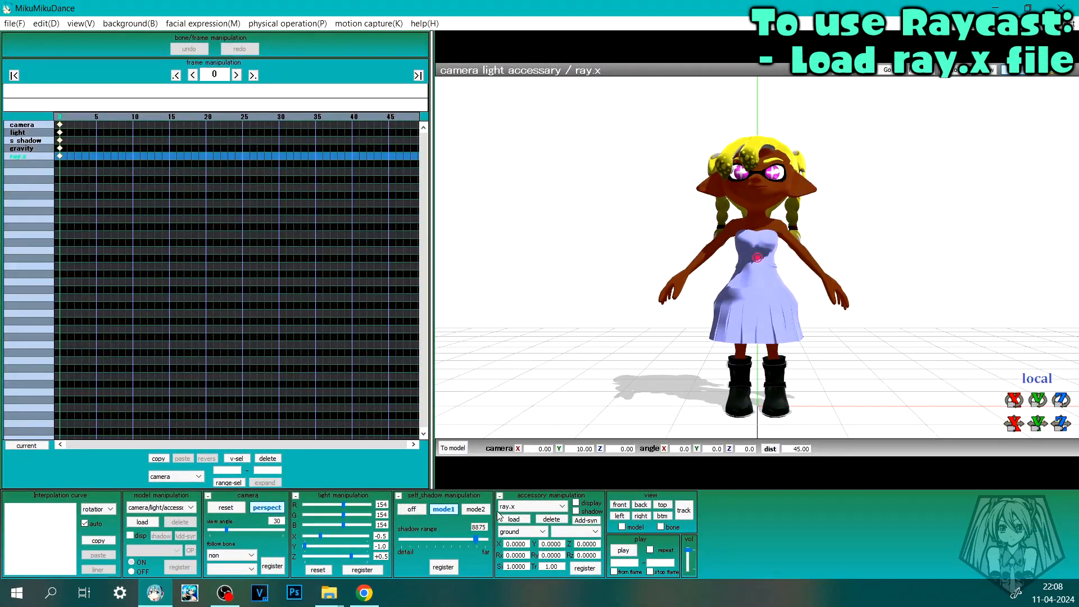
# Load the GrandCanyon skybox model from the Skybox folder of ray-mmd-1.3.0 into the scene.
pyautogui.click(513, 517)
pyautogui.doubleClick(251, 378)
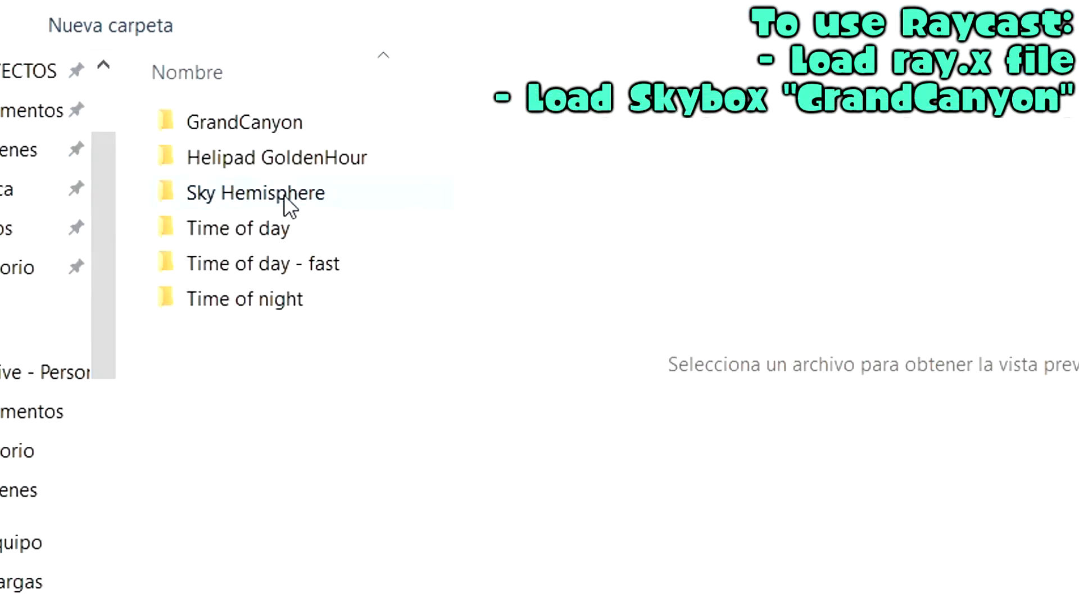
pyautogui.doubleClick(283, 107)
pyautogui.doubleClick(264, 155)
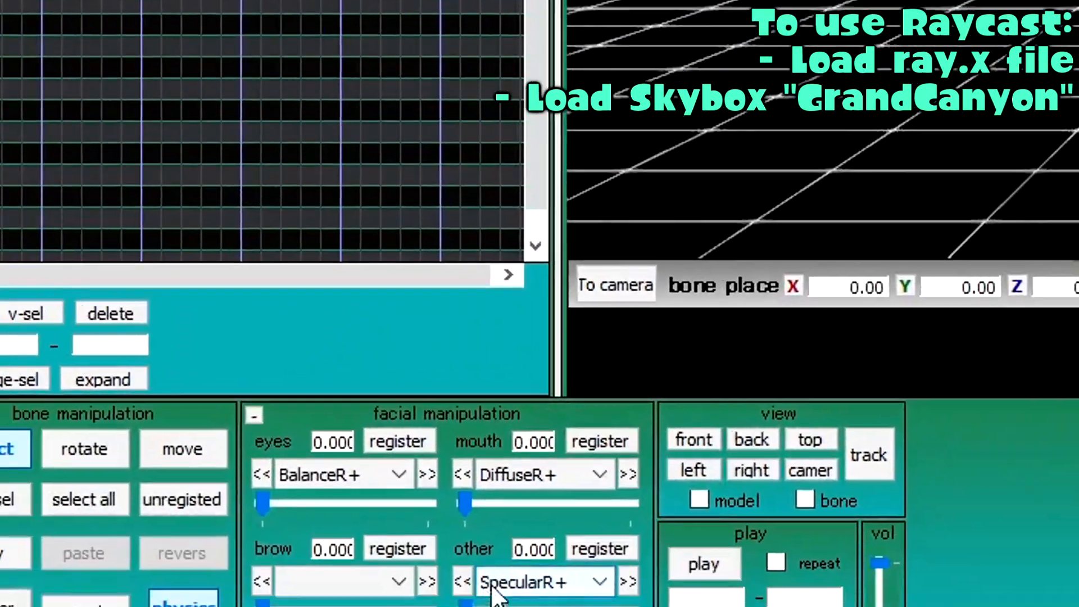
pyautogui.click(748, 505)
pyautogui.click(742, 502)
pyautogui.click(536, 395)
pyautogui.click(538, 392)
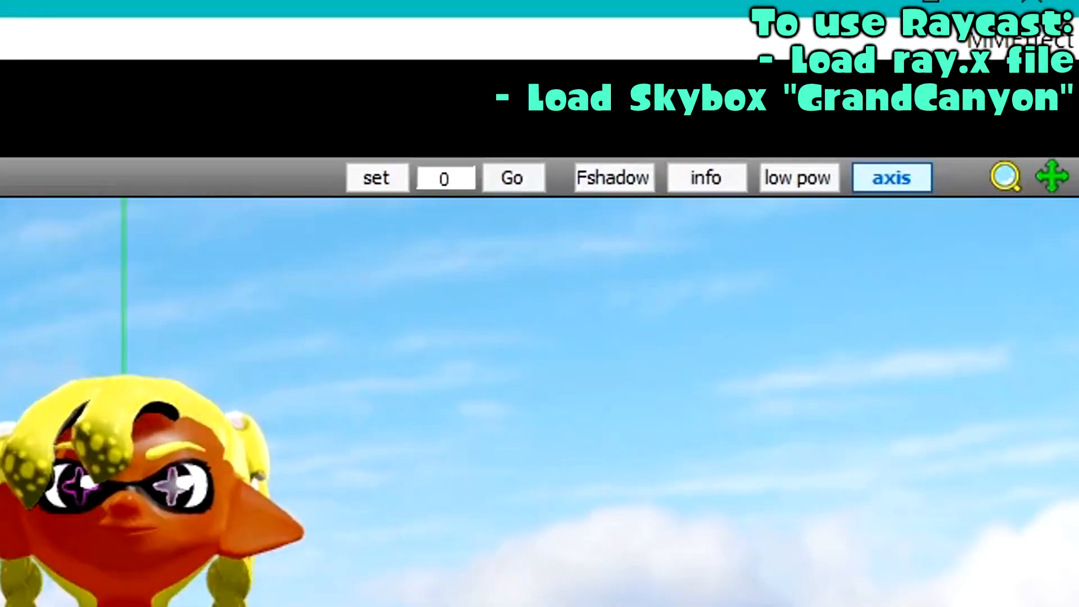
# In Effect Mapping, assign main.fx to the Inkling girl and skybox_hdr.pmx, and GrandCanyon's skylighting_hdr.fx to the skybox in EnvLightMap.
pyautogui.click(1017, 40)
pyautogui.click(783, 84)
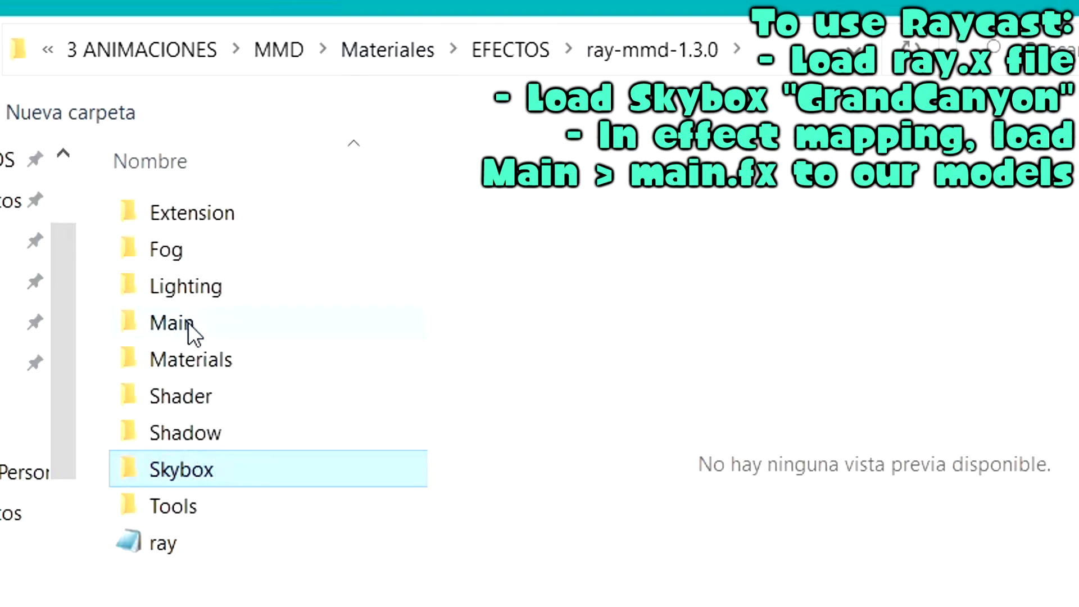
pyautogui.doubleClick(188, 322)
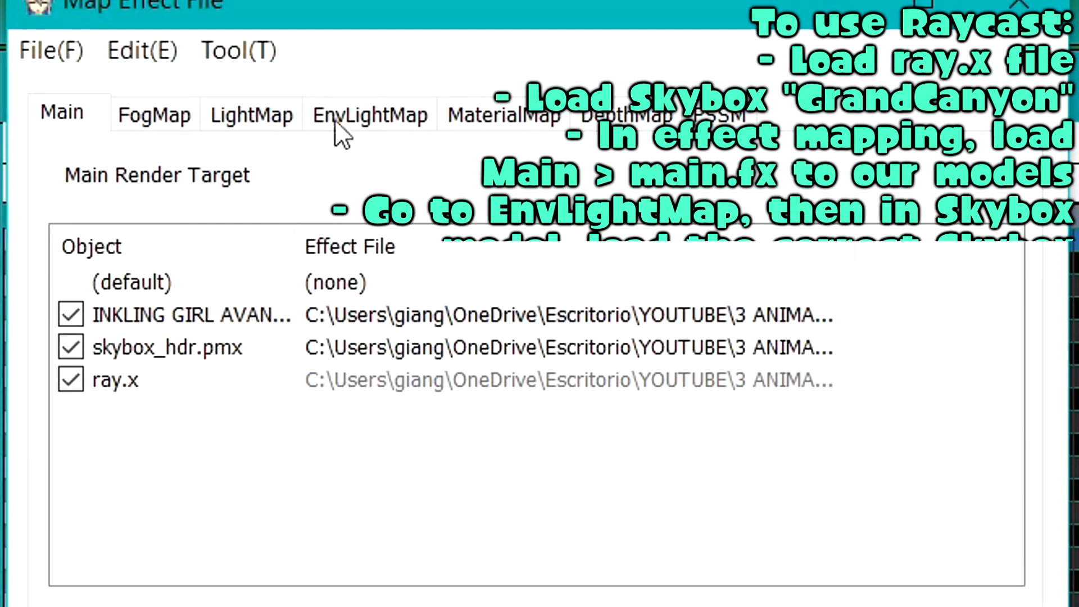
pyautogui.click(403, 112)
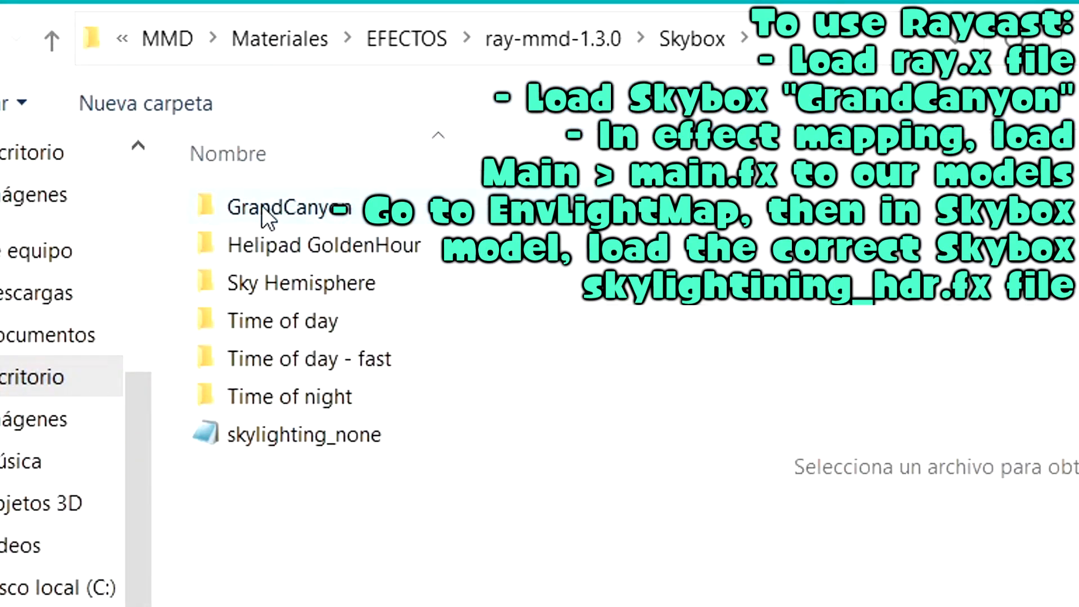
pyautogui.doubleClick(293, 209)
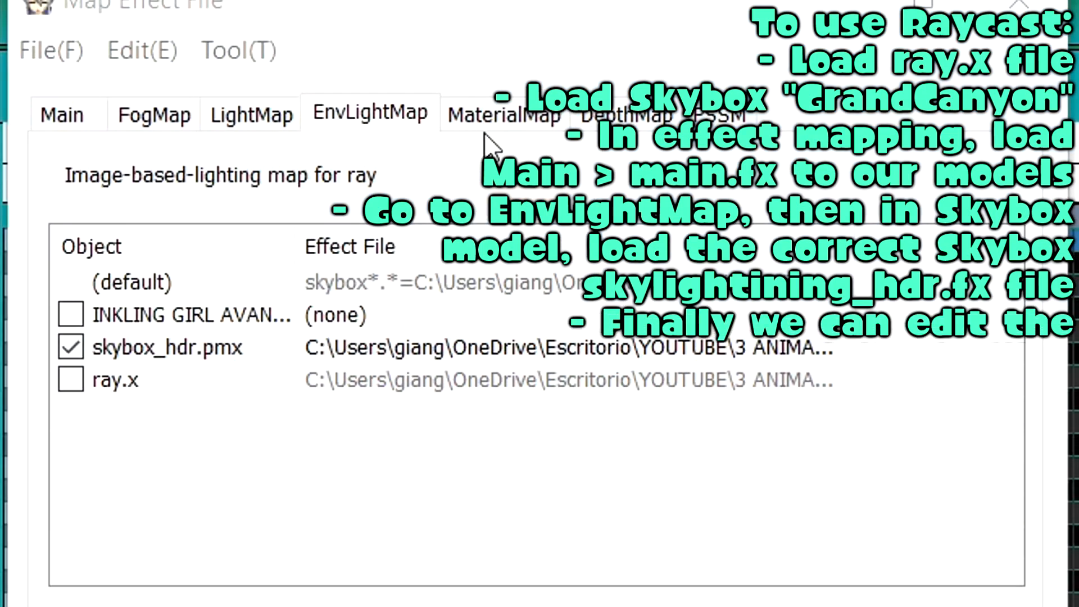
# Extract the Inkling girl model's material subsets in the MaterialMap effect mapping.
pyautogui.click(504, 119)
pyautogui.rightClick(233, 311)
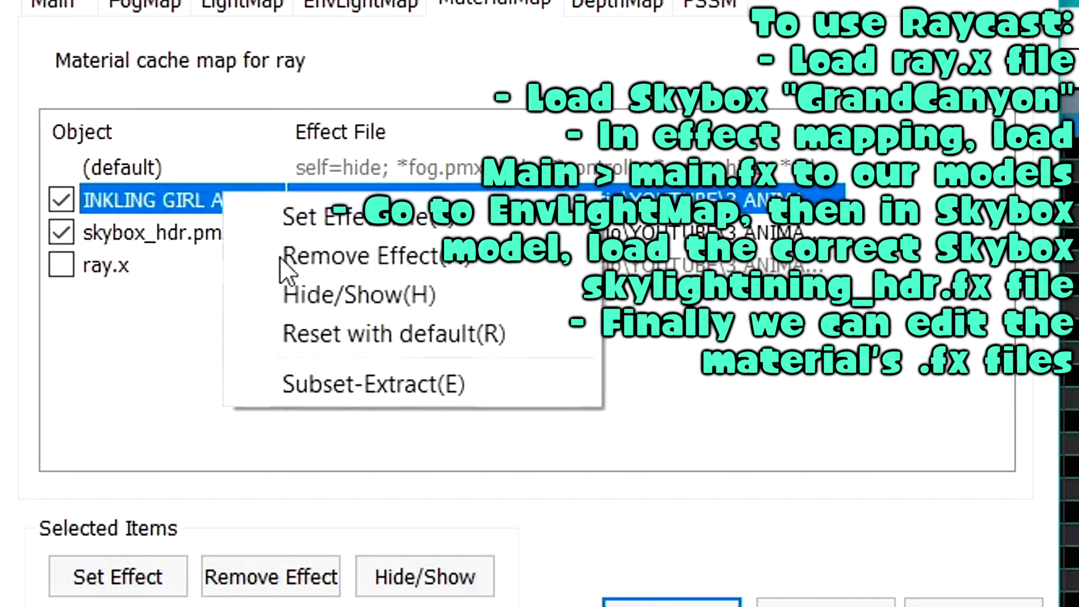
pyautogui.click(410, 399)
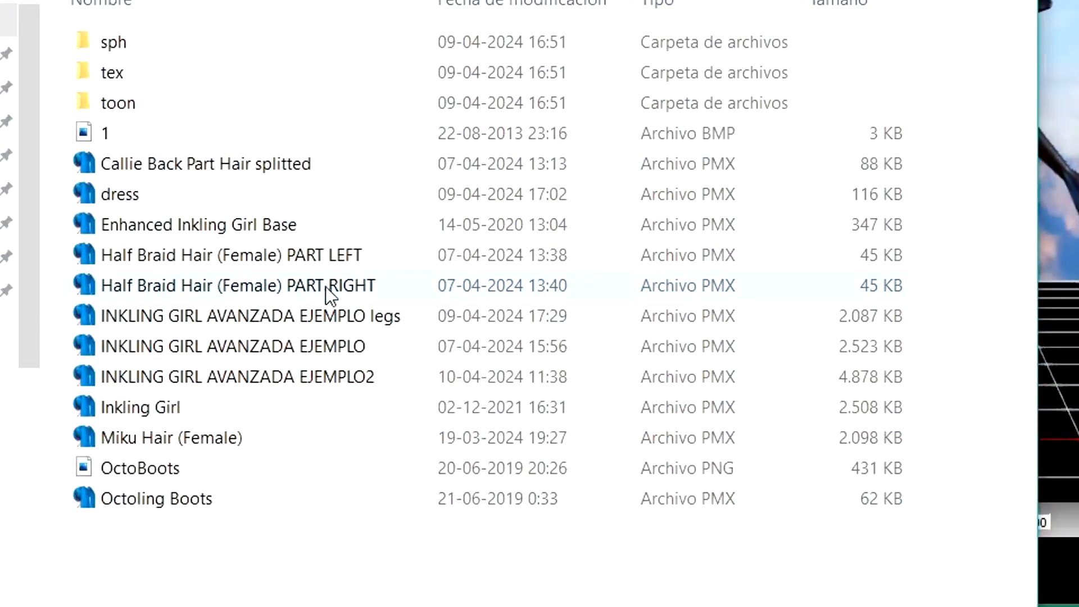
# Open INKLING GIRL AVANZADA EJEMPLO2 in PMX Editor and examine the diffuse and ambient colors of the Eyerows, Pupil2 and Pupil materials.
pyautogui.doubleClick(338, 375)
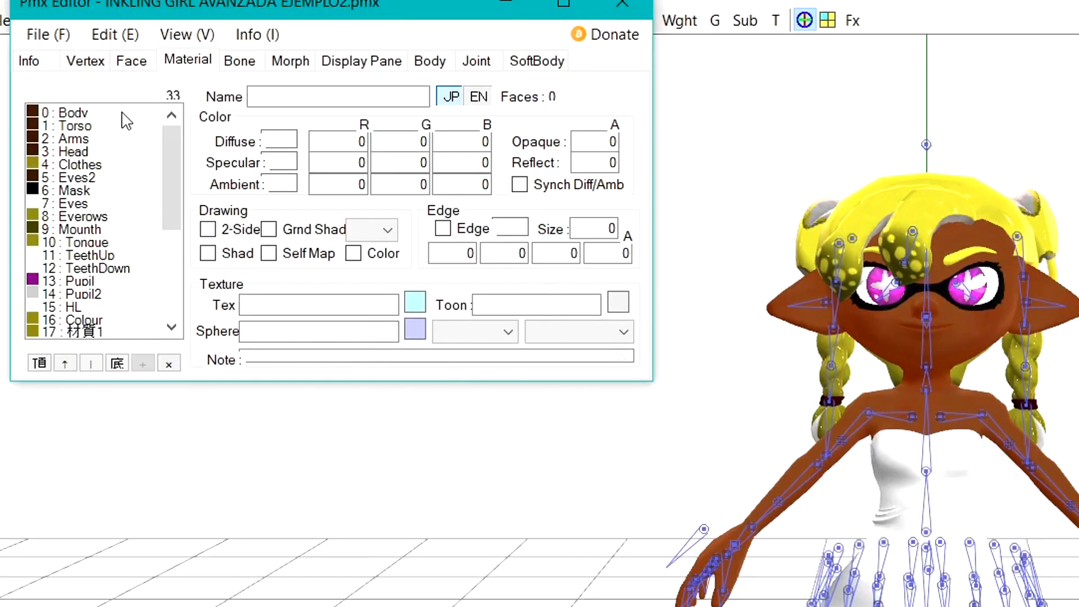
pyautogui.moveTo(122, 113); pyautogui.dragTo(128, 258)
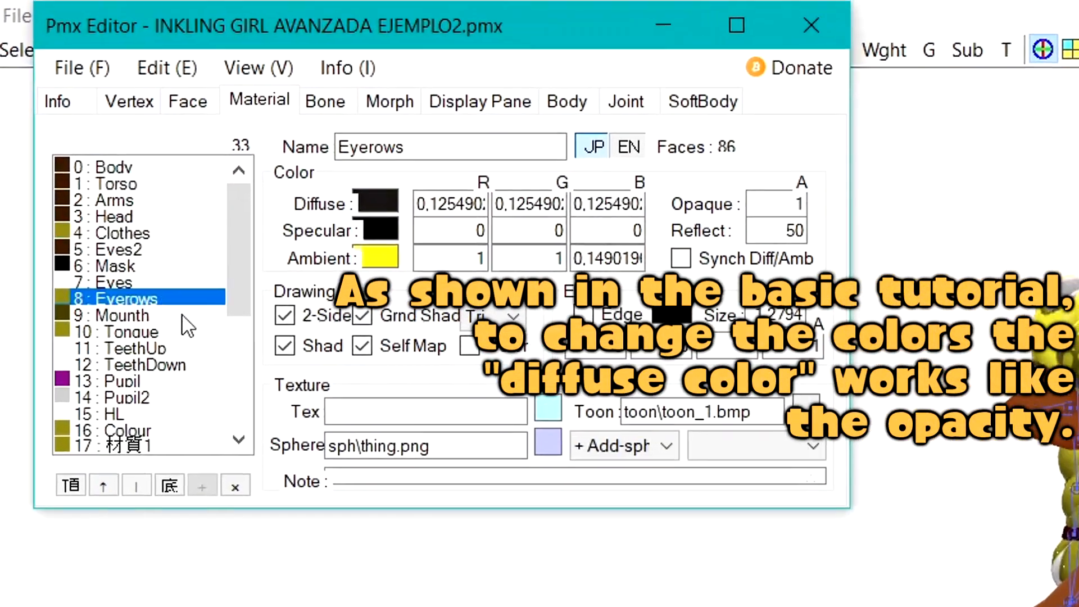
pyautogui.moveTo(202, 381); pyautogui.dragTo(205, 429)
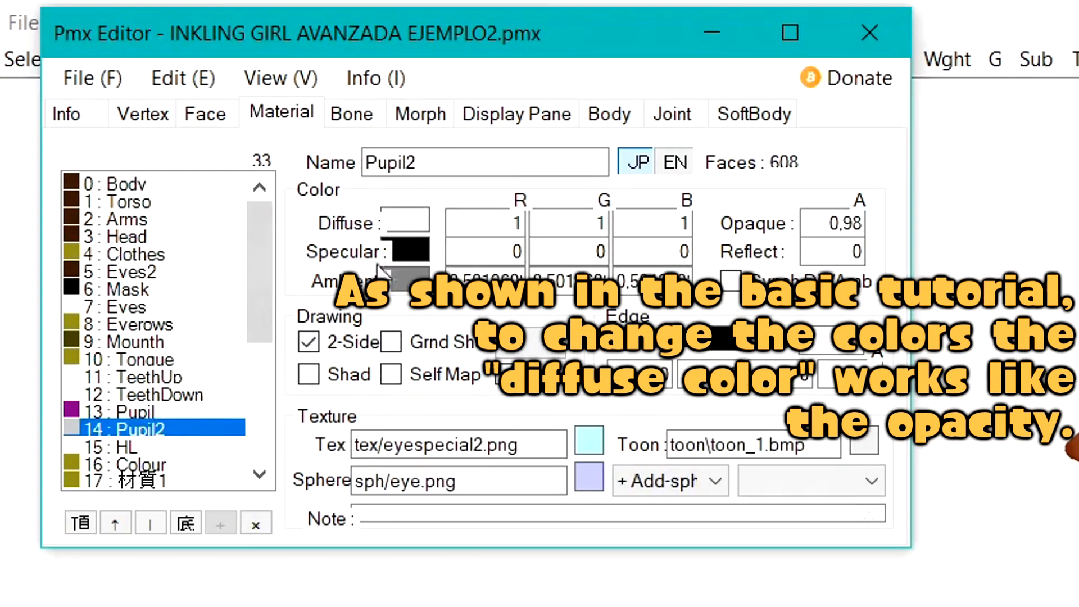
pyautogui.click(150, 409)
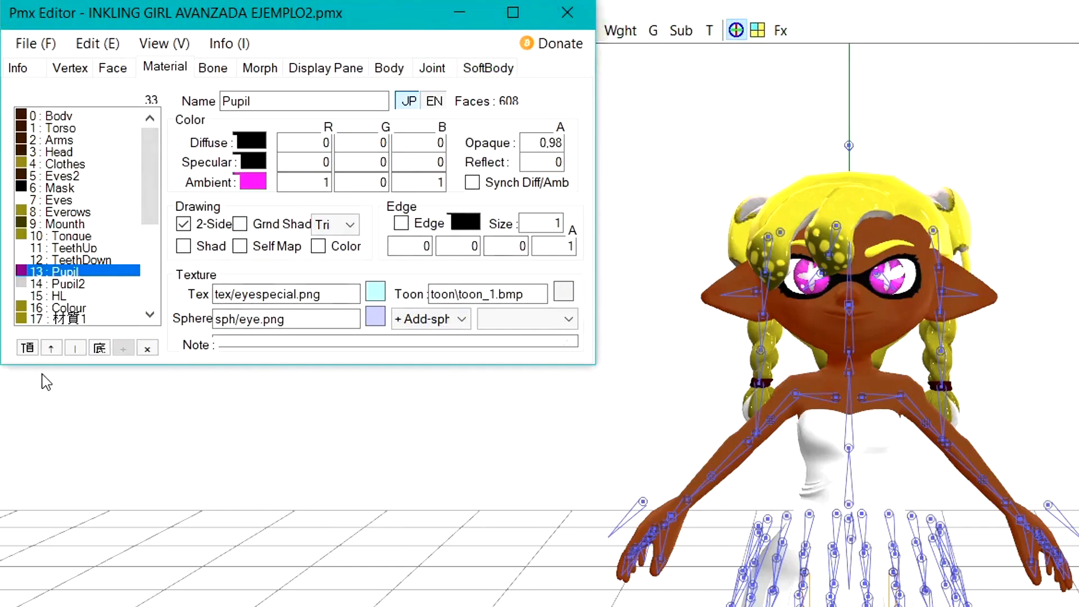
# Look through the model's complete material list, selecting the materials from Body onward and checking the colors of material 29.
pyautogui.scroll(-4, 84, 208)
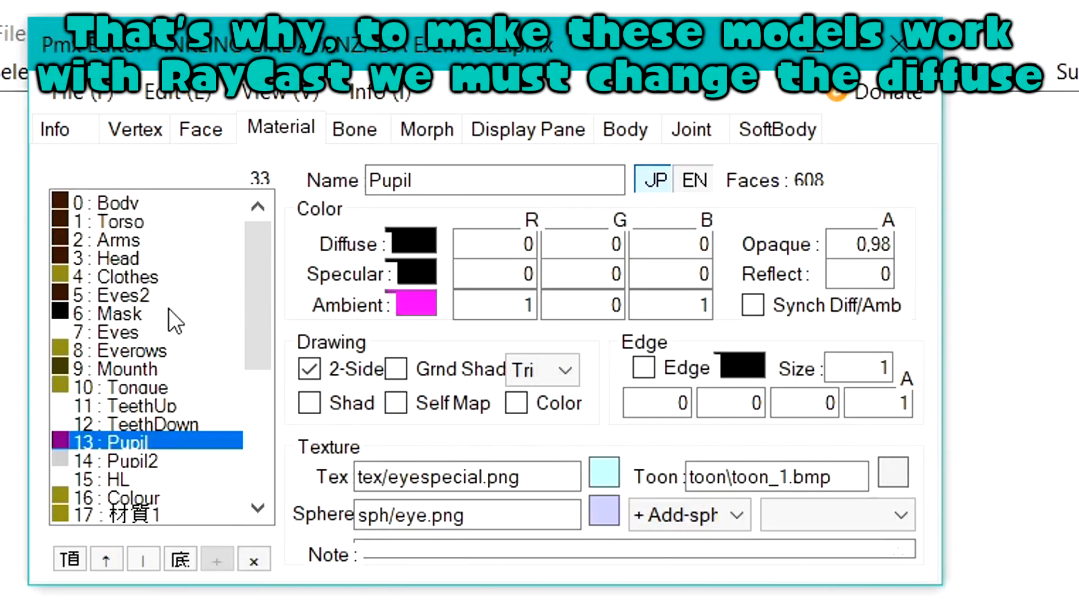
pyautogui.moveTo(259, 338); pyautogui.dragTo(227, 376)
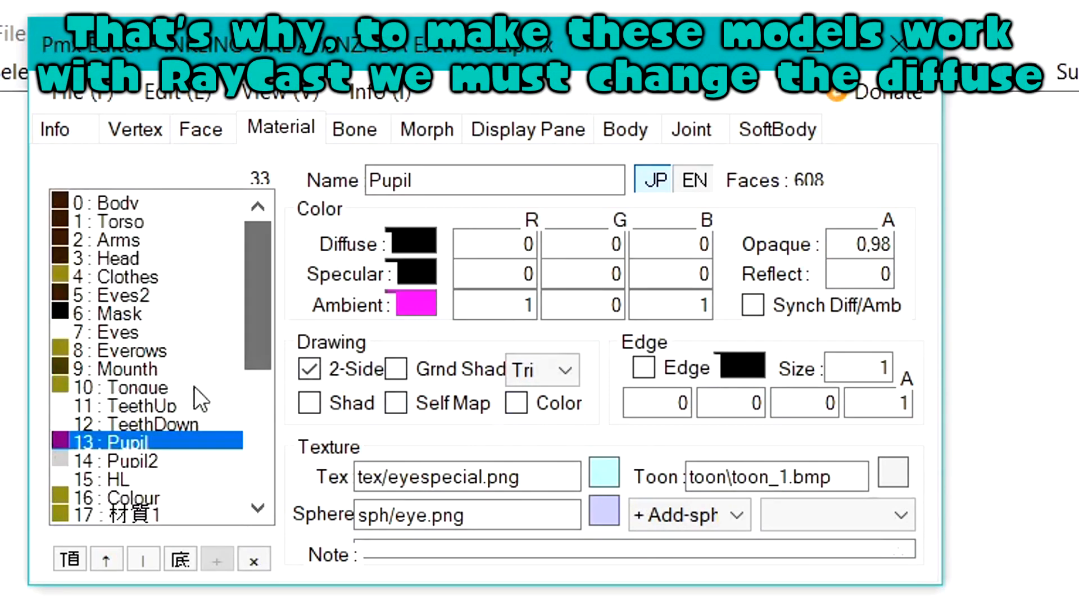
pyautogui.moveTo(144, 198); pyautogui.dragTo(209, 441)
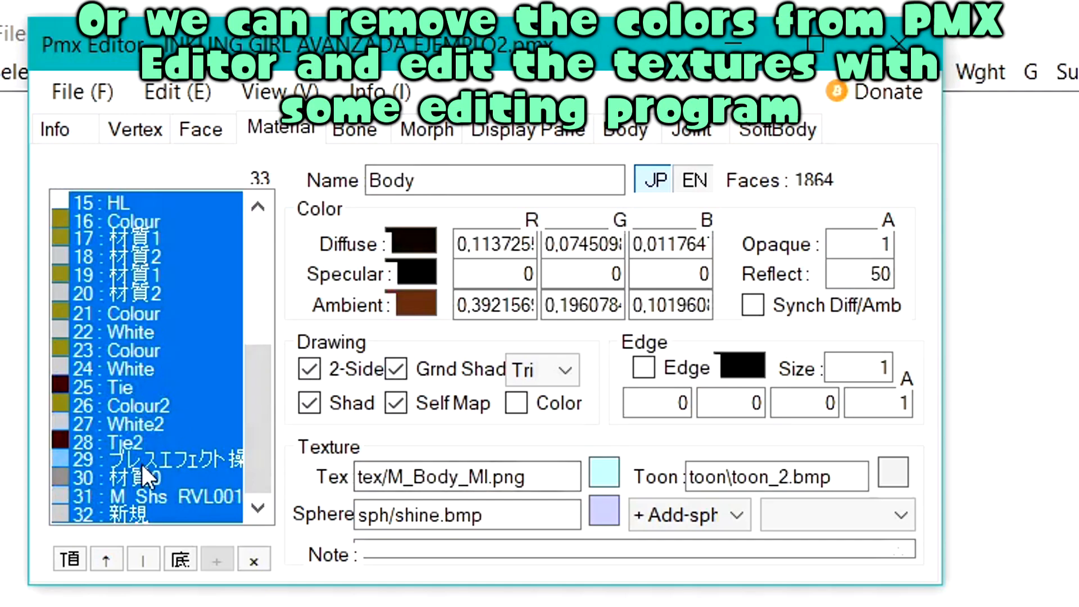
pyautogui.click(143, 465)
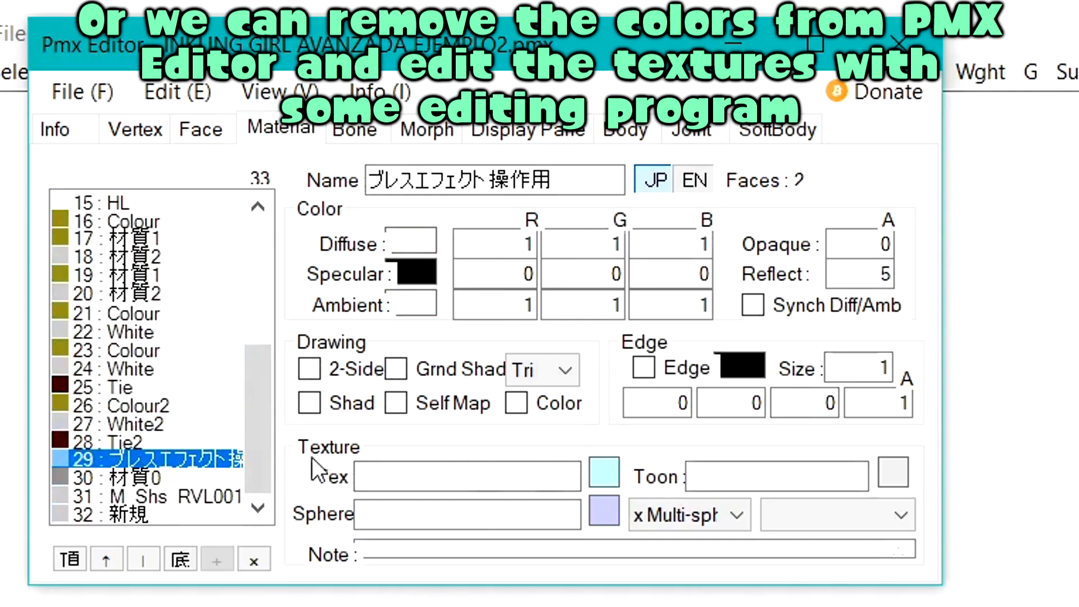
pyautogui.scroll(5, 261, 474)
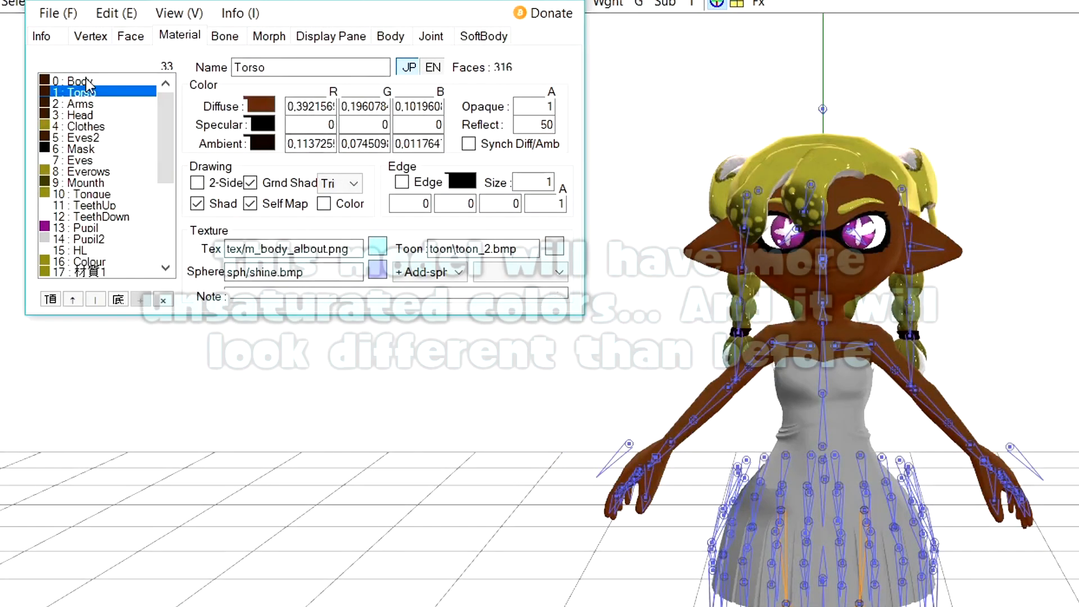
# Go through the materials one by one from Torso downward and examine their swapped diffuse and ambient colors.
pyautogui.press('Down')
pyautogui.press('Down')
pyautogui.press('Down')
pyautogui.press('Down')
pyautogui.press('Down')
pyautogui.press('Down')
pyautogui.press('Down')
pyautogui.press('Down')
pyautogui.press('Down')
pyautogui.press('Down')
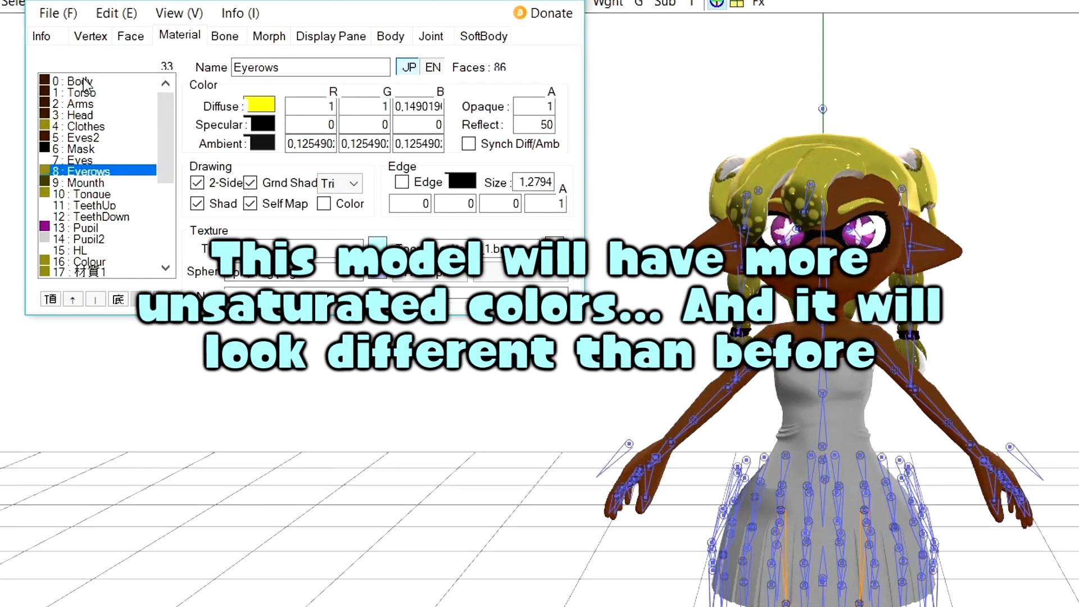
pyautogui.press('Down')
pyautogui.press('Down')
pyautogui.press('Down')
pyautogui.press('Down')
pyautogui.press('Down')
pyautogui.press('Down')
pyautogui.press('Down')
pyautogui.press('Down')
pyautogui.press('Down')
pyautogui.press('Down')
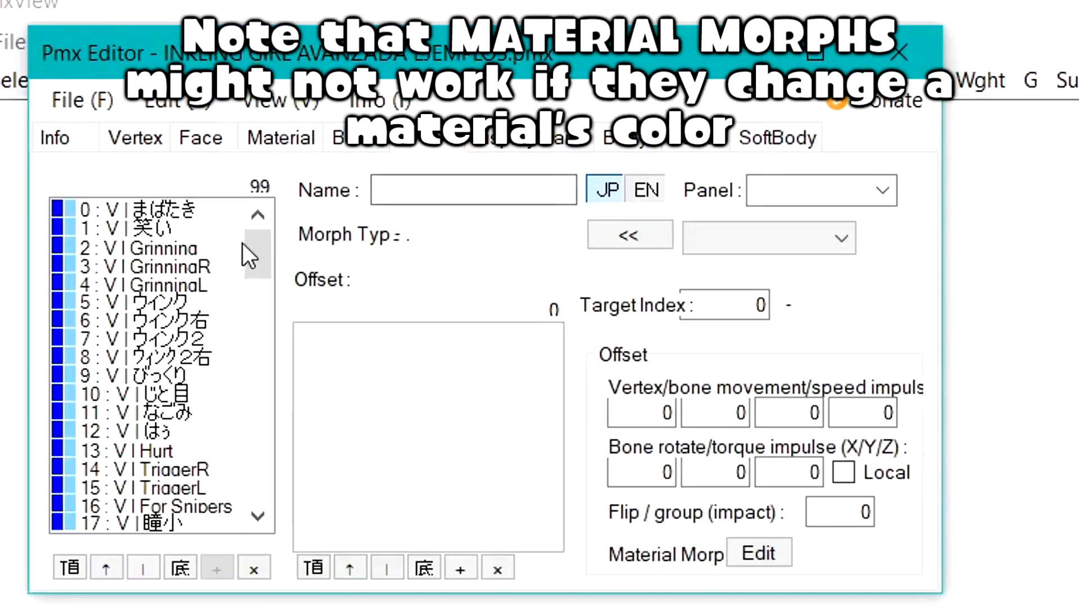
# Review the R, G and B dress material morphs and the Black_dress group morph of INKLING GIRL AVANZADA EJEMPLO3, and save the model.
pyautogui.moveTo(254, 245); pyautogui.dragTo(254, 546)
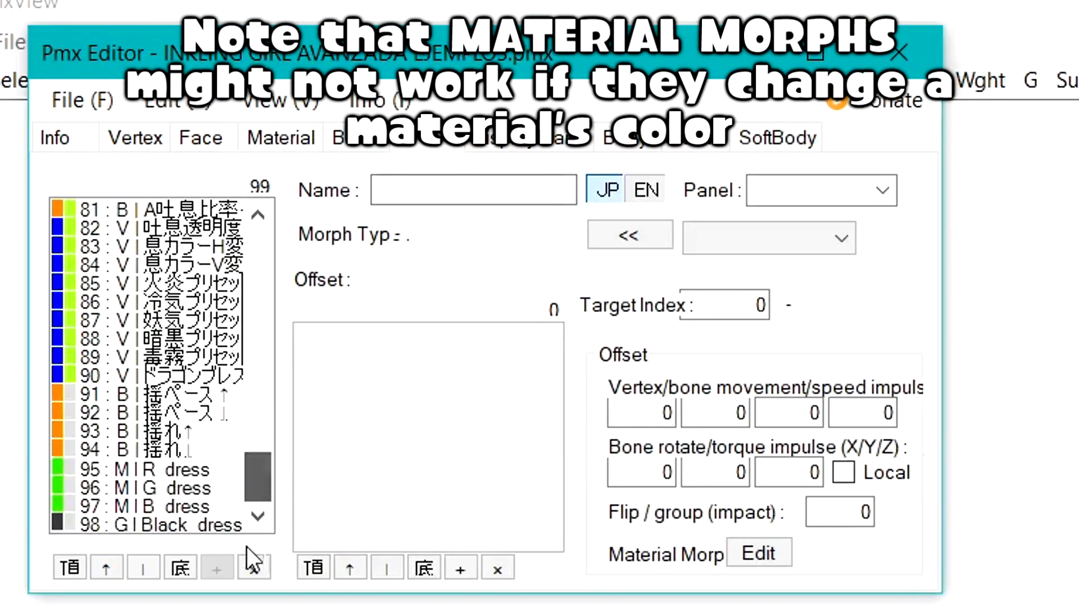
pyautogui.moveTo(169, 470); pyautogui.dragTo(218, 509)
pyautogui.moveTo(211, 517); pyautogui.dragTo(299, 565)
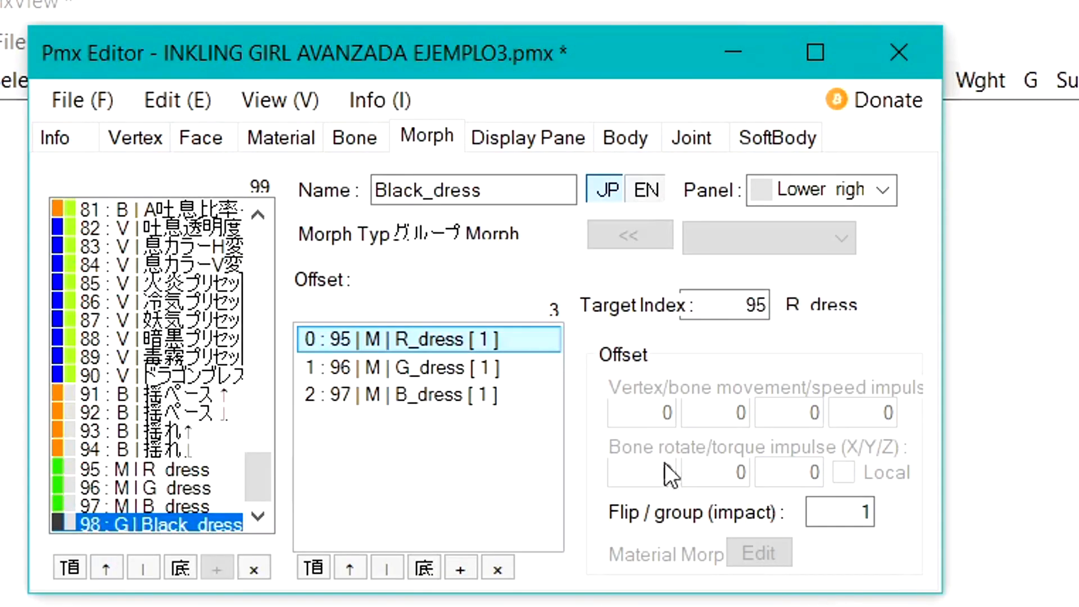
pyautogui.click(107, 104)
pyautogui.click(249, 207)
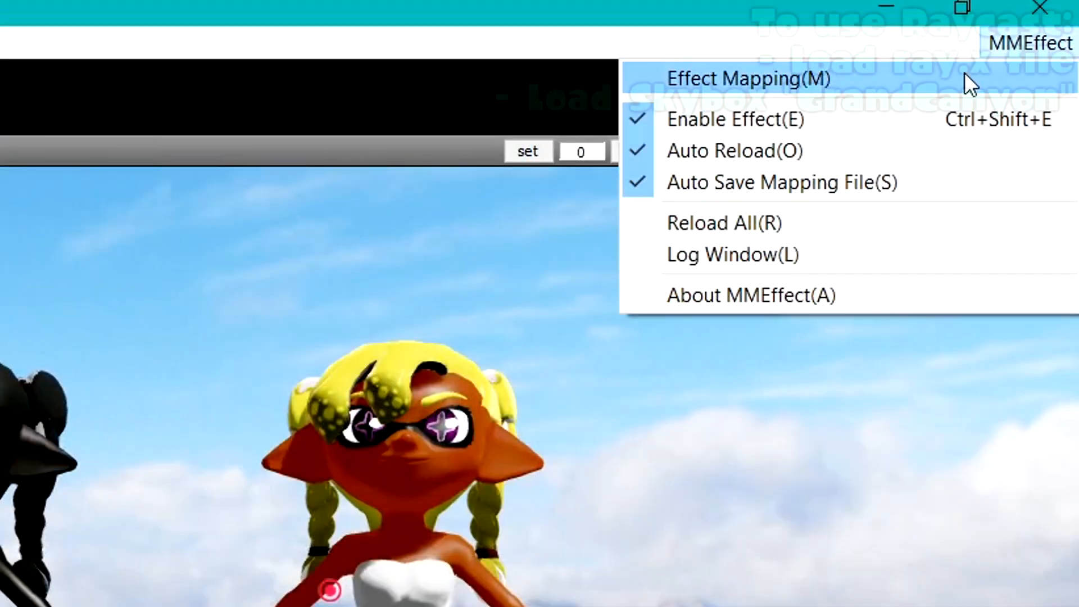
# Back in MikuMikuDance, assign main.fx to the second Inkling girl model and reload the skybox's lighting effect file in EnvLightMap.
pyautogui.click(964, 77)
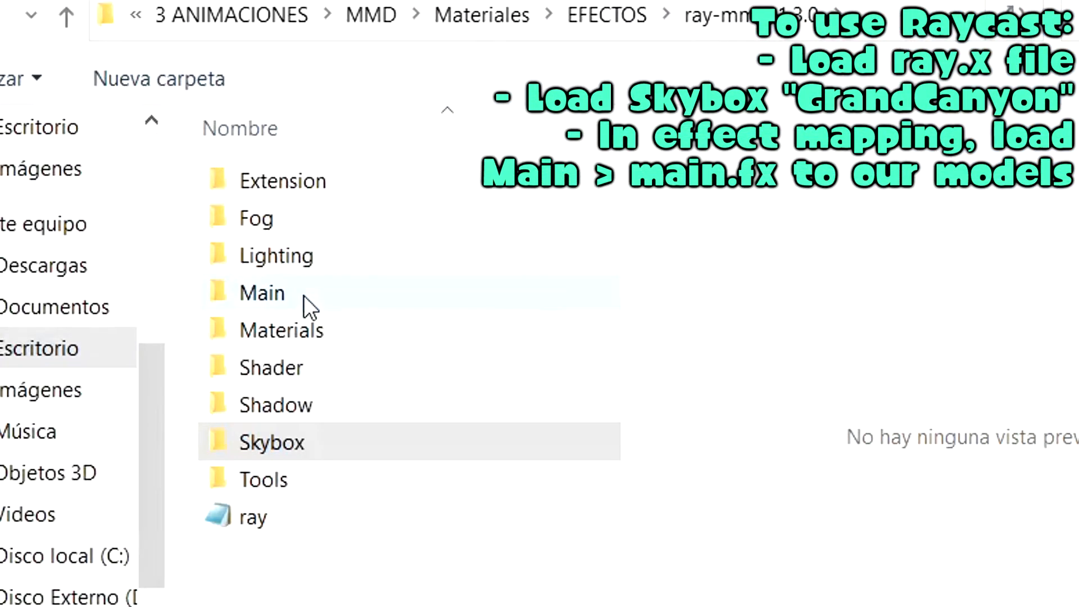
pyautogui.doubleClick(304, 295)
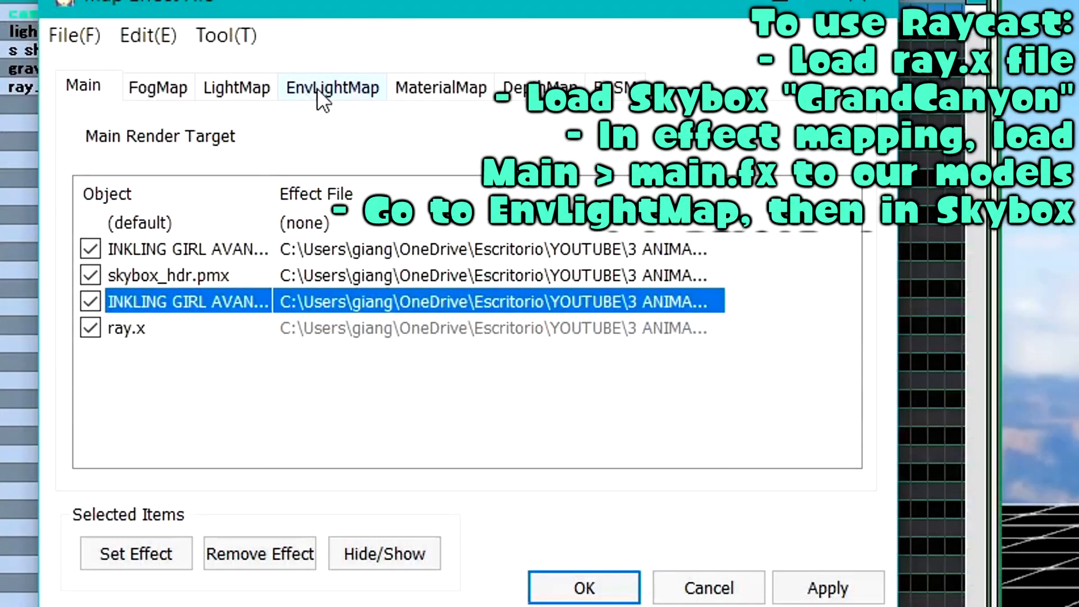
pyautogui.click(320, 89)
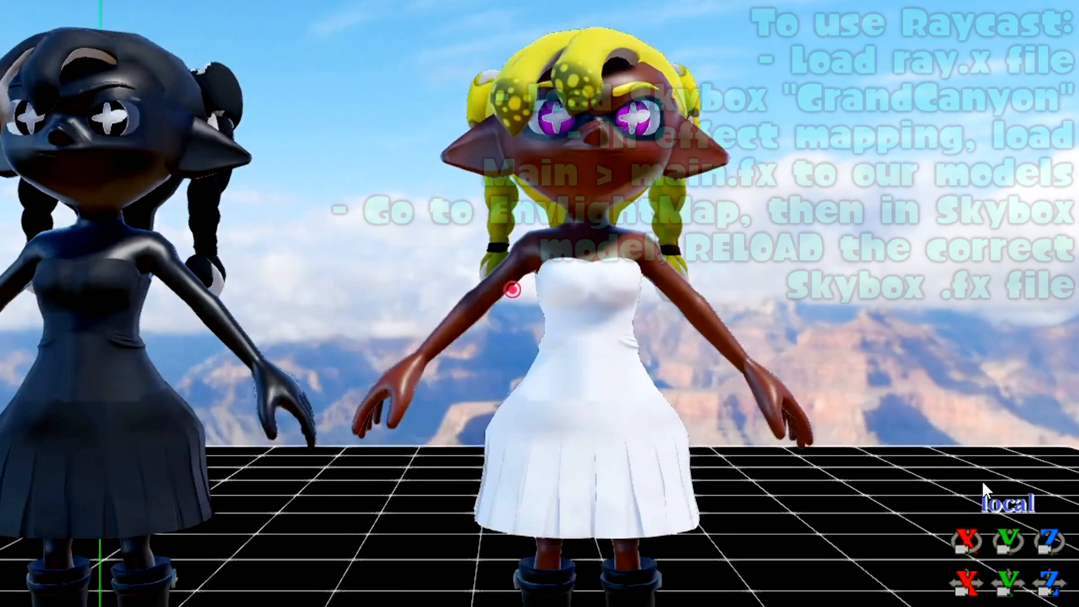
pyautogui.scroll(3, 453, 240)
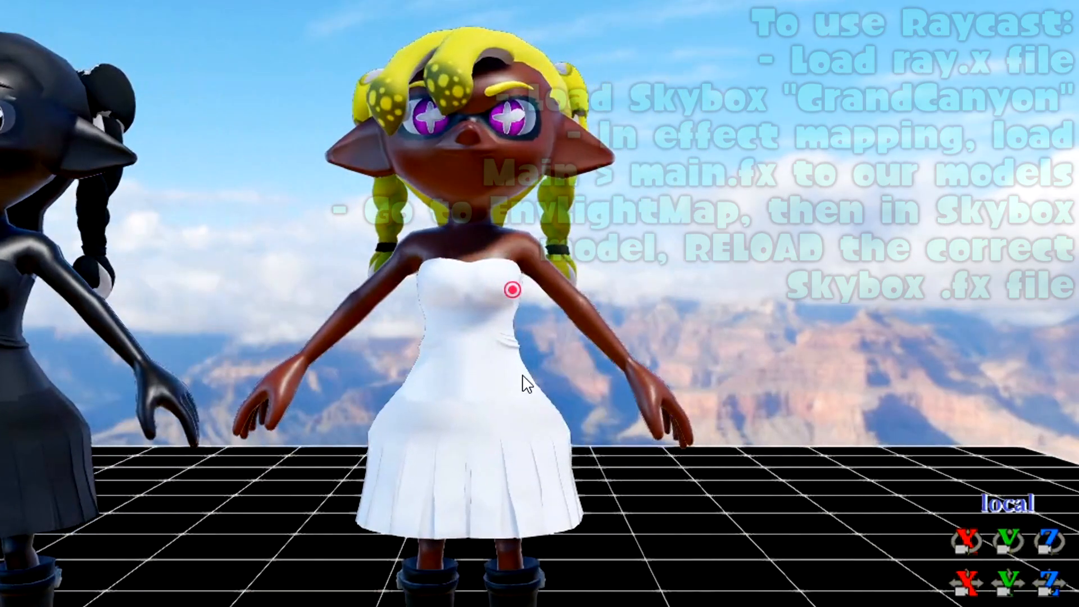
pyautogui.scroll(3, 524, 377)
pyautogui.moveTo(584, 217); pyautogui.dragTo(612, 87, button='middle')
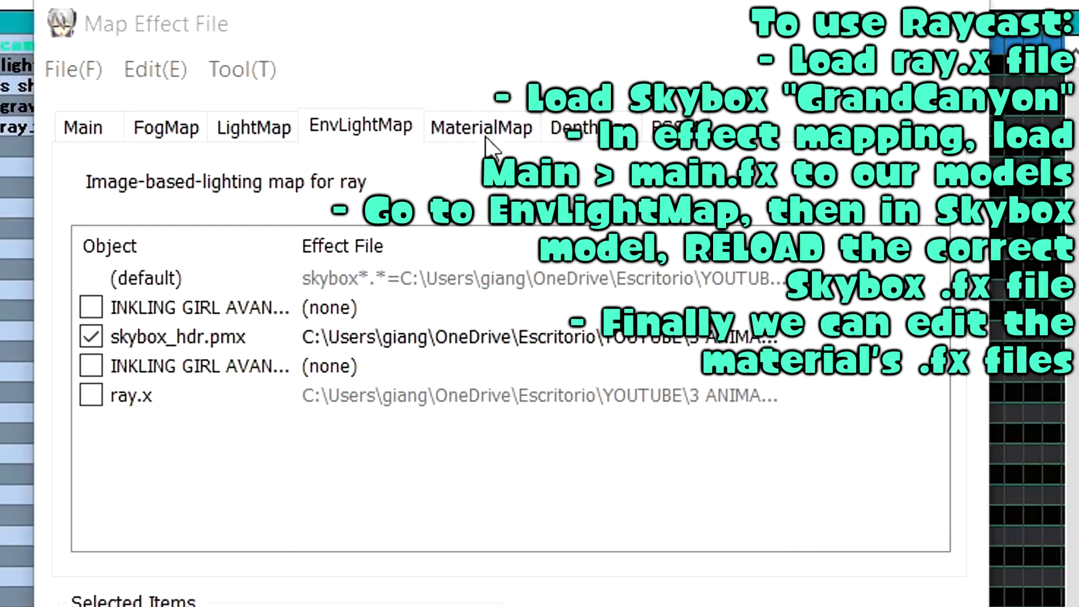
# In MaterialMap, assign a material effect from ray-mmd-1.3.0's Skin folder to Body, Torso, Arms, Head and Eyes2.
pyautogui.hotkey('ctrl', 'Tab')
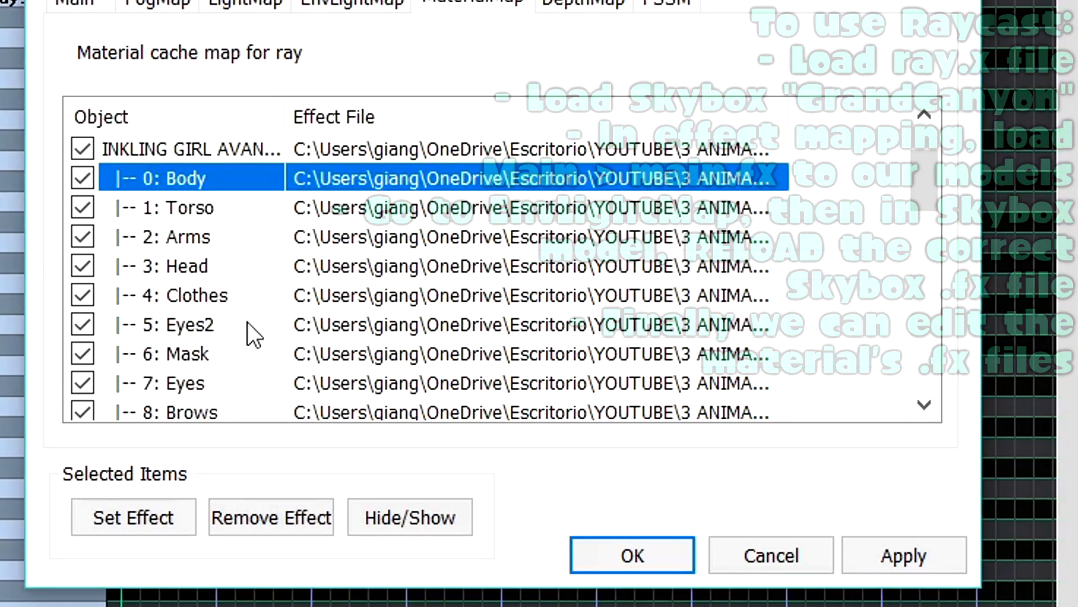
pyautogui.keyDown('shift'); pyautogui.click(247, 322); pyautogui.keyUp('shift')
pyautogui.keyDown('ctrl'); pyautogui.click(198, 301); pyautogui.keyUp('ctrl')
pyautogui.click(193, 530)
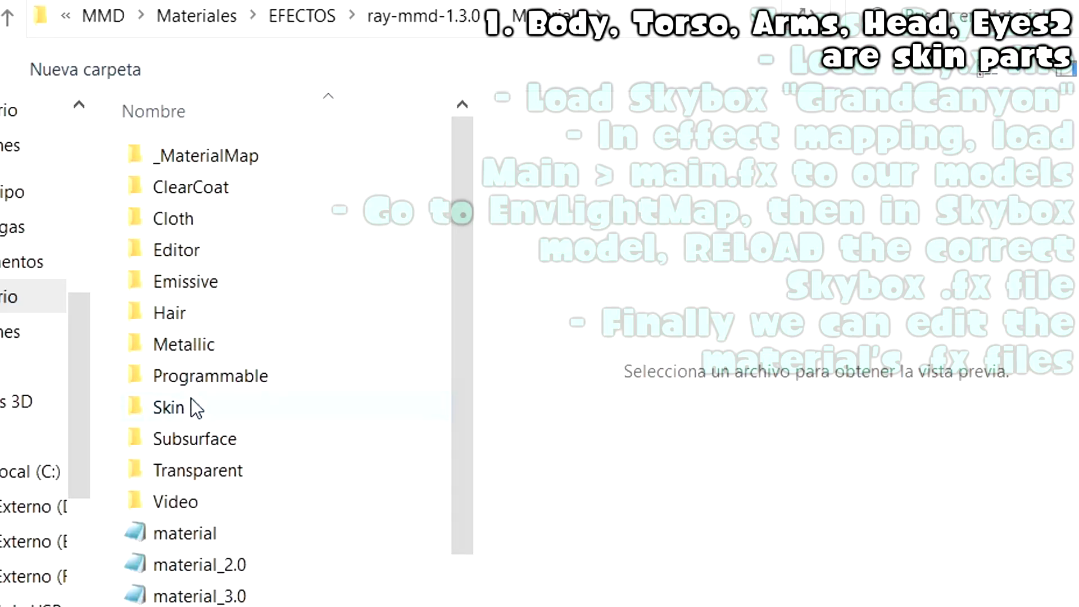
pyautogui.doubleClick(169, 407)
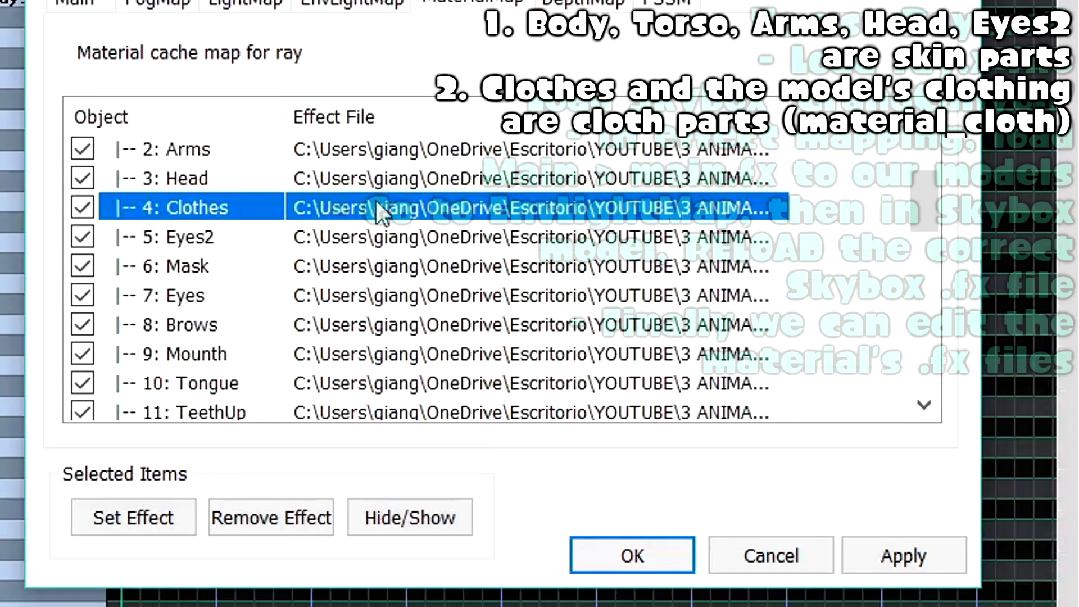
# Assign material_cloth from the Materials > Cloth folder to Clothes and the model's other clothing materials.
pyautogui.scroll(-8, 246, 275)
pyautogui.click(272, 302)
pyautogui.keyDown('ctrl'); pyautogui.click(265, 330); pyautogui.keyUp('ctrl')
pyautogui.keyDown('ctrl'); pyautogui.click(258, 366); pyautogui.keyUp('ctrl')
pyautogui.keyDown('ctrl'); pyautogui.click(221, 257); pyautogui.keyUp('ctrl')
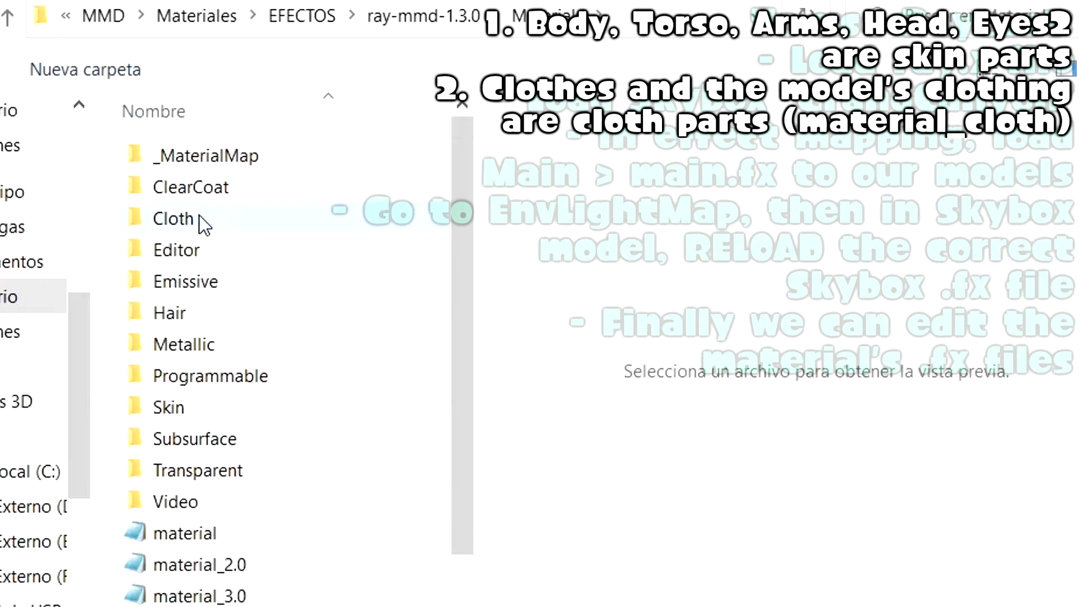
pyautogui.doubleClick(174, 219)
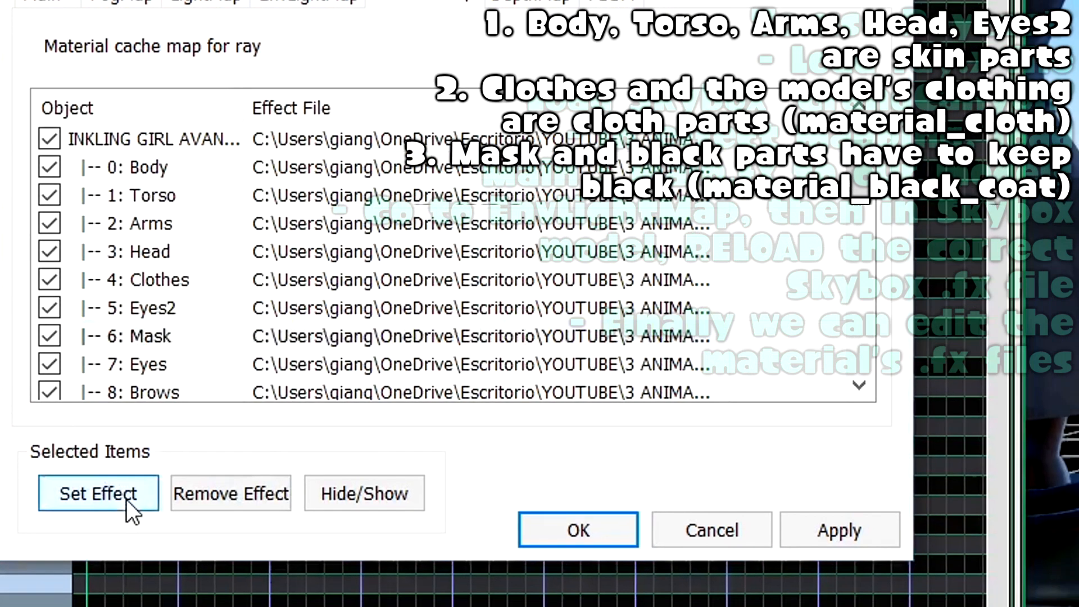
# Assign the Cloth folder's material_black_coat to the mask and black parts, and its material_white to white parts such as eyes and teeth.
pyautogui.click(149, 517)
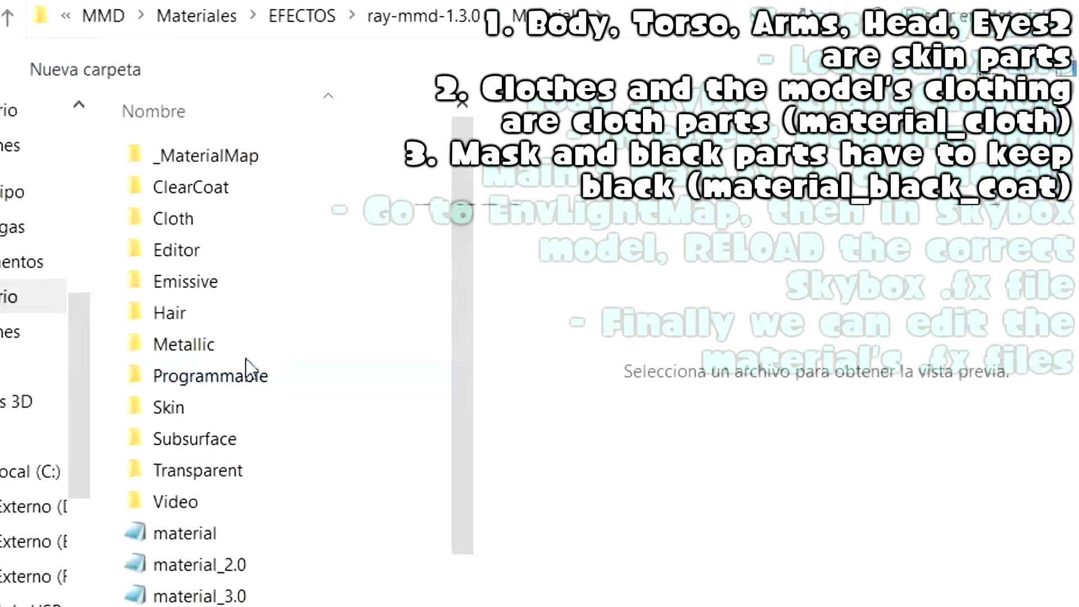
pyautogui.doubleClick(204, 213)
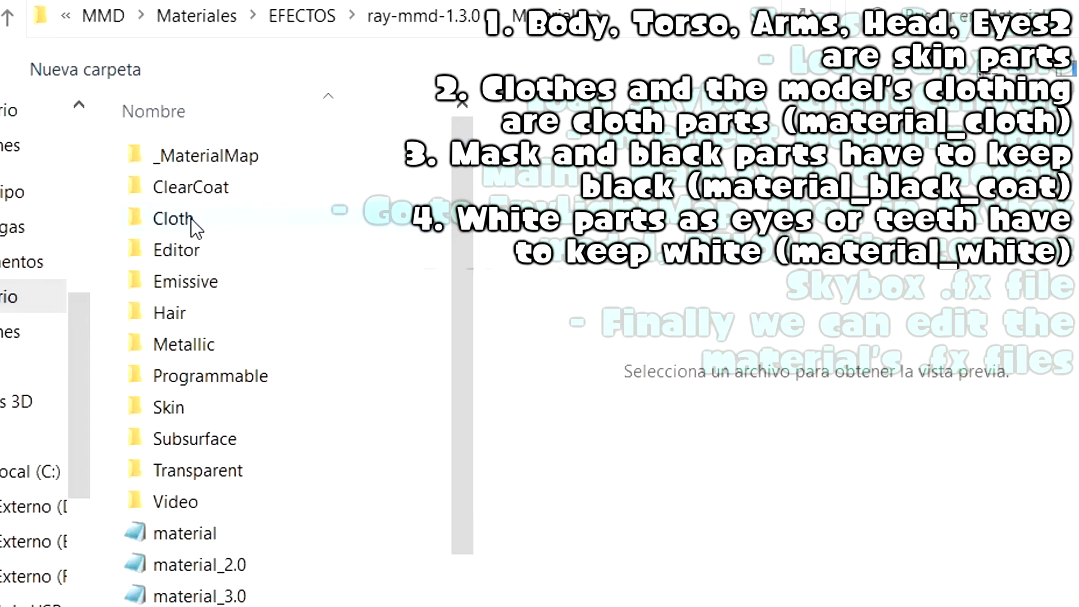
pyautogui.doubleClick(193, 222)
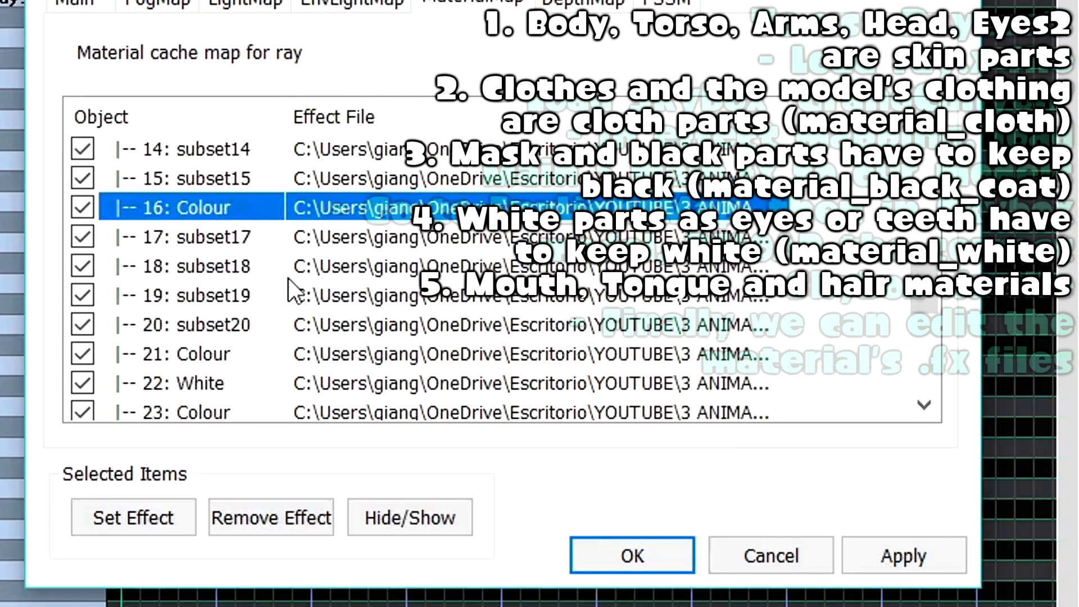
# Assign the ClearCoat folder's material_albedo to the hair materials, including Colour and White 23, 24, 26 and 27.
pyautogui.scroll(-3, 270, 303)
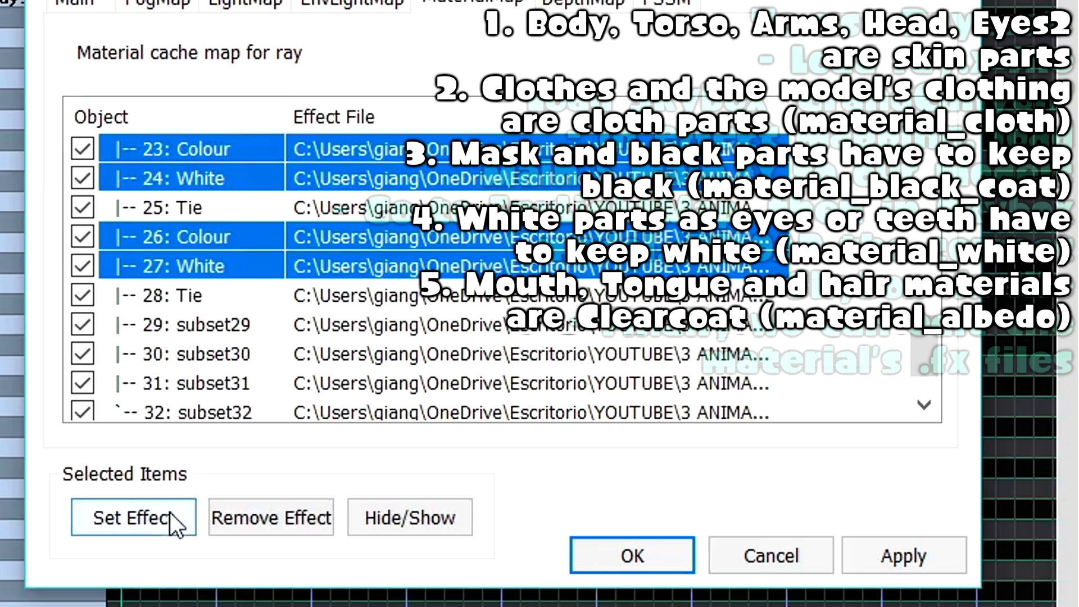
pyautogui.click(169, 514)
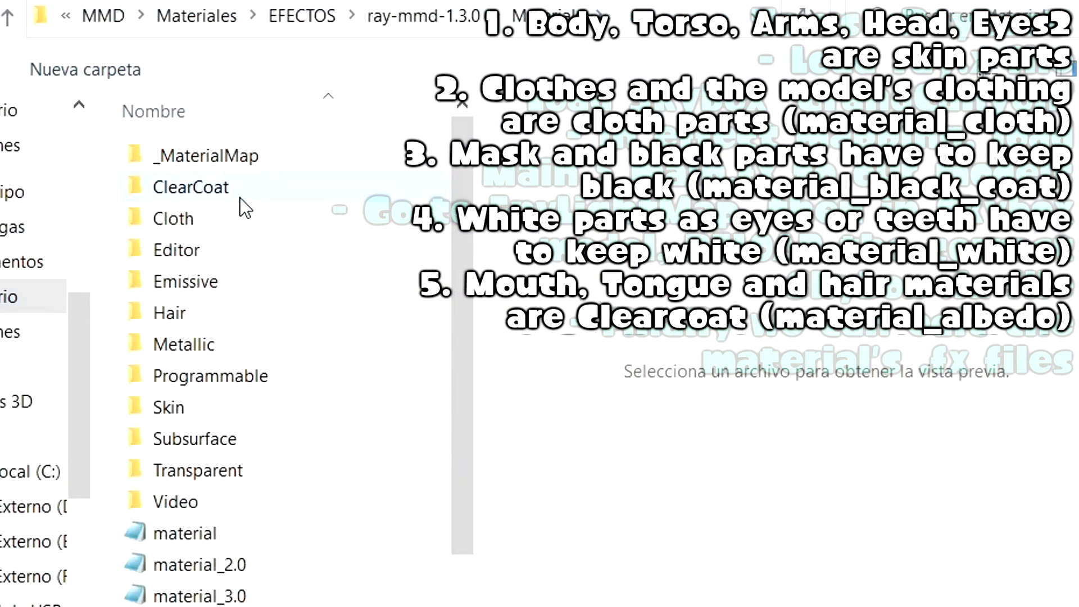
pyautogui.doubleClick(240, 197)
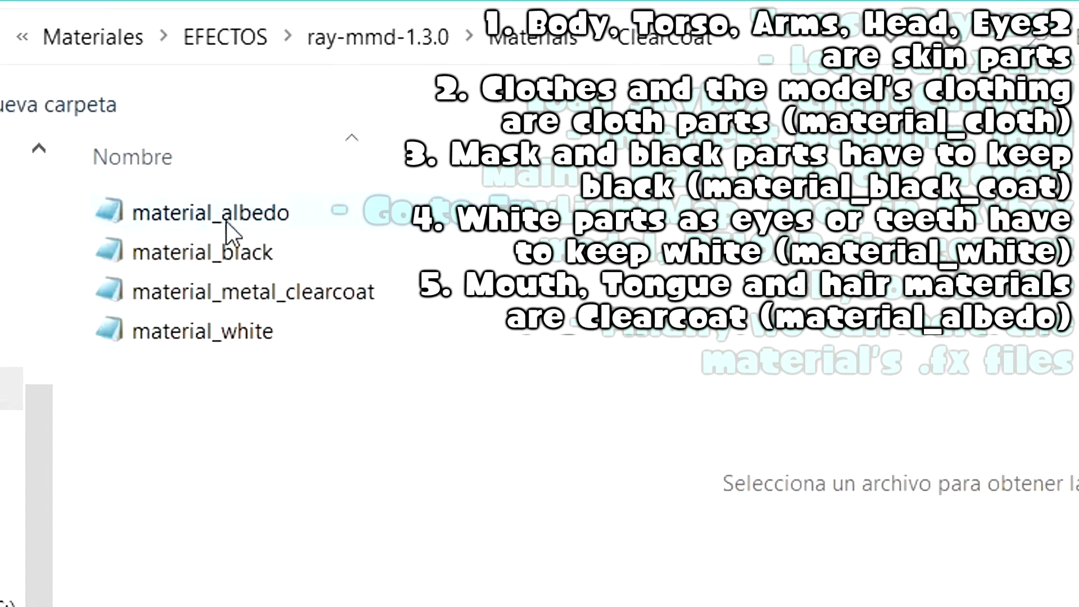
pyautogui.doubleClick(284, 216)
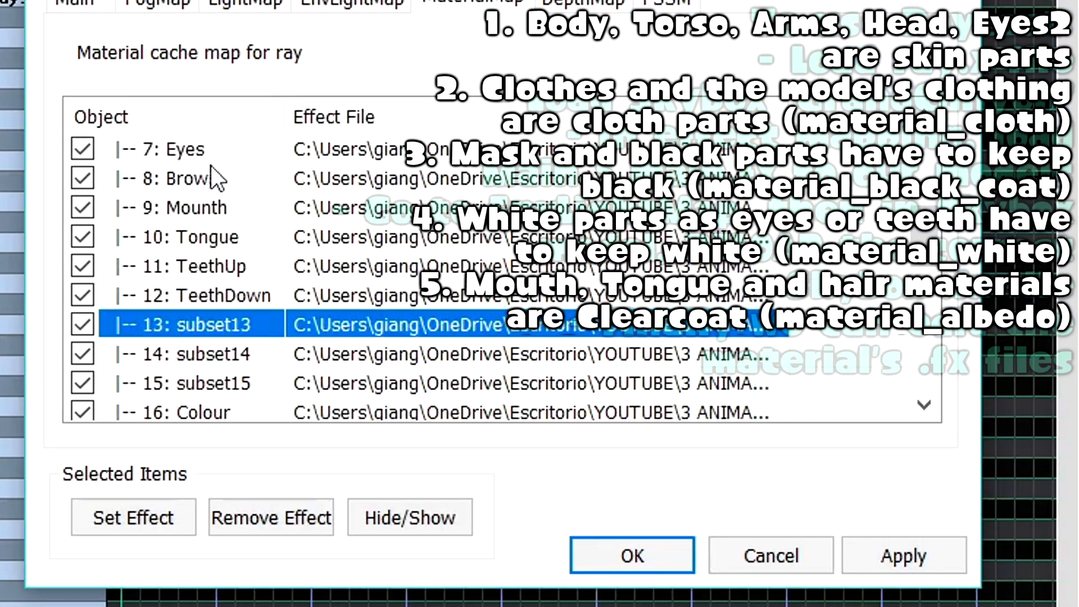
# Assign material_albedo from the ClearCoat folder to material 13, subset13.
pyautogui.click(200, 177)
pyautogui.keyDown('ctrl'); pyautogui.click(233, 219); pyautogui.keyUp('ctrl')
pyautogui.keyDown('ctrl'); pyautogui.click(262, 233); pyautogui.keyUp('ctrl')
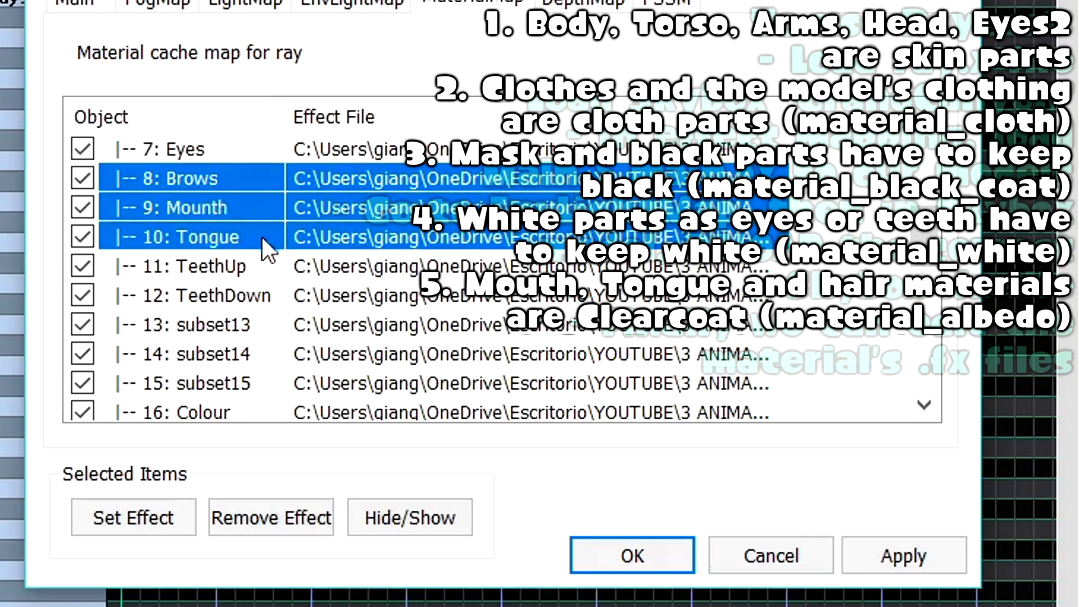
pyautogui.click(301, 326)
pyautogui.click(174, 502)
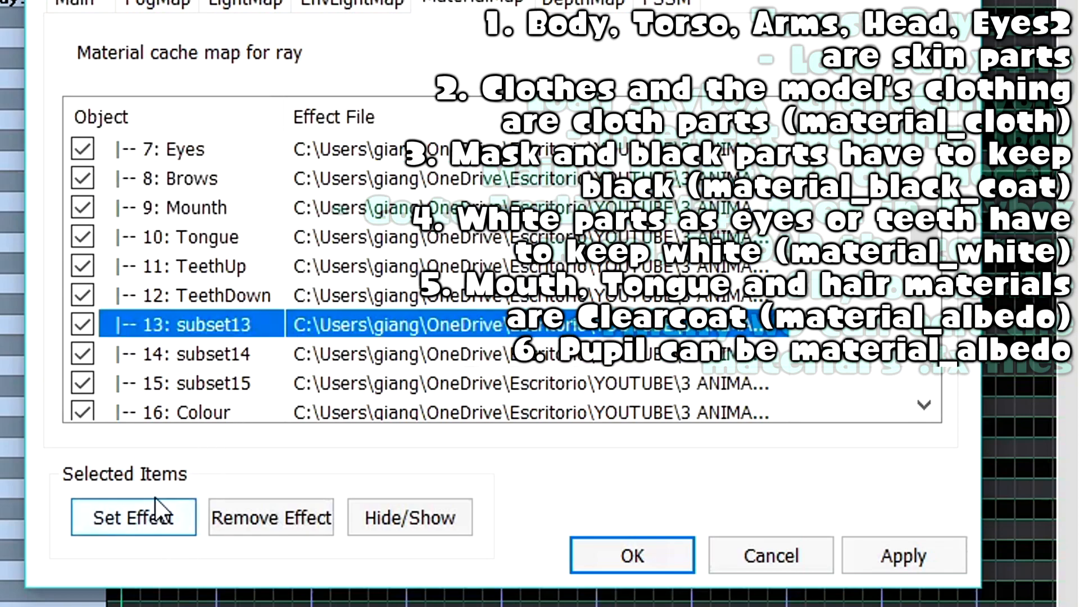
pyautogui.doubleClick(194, 183)
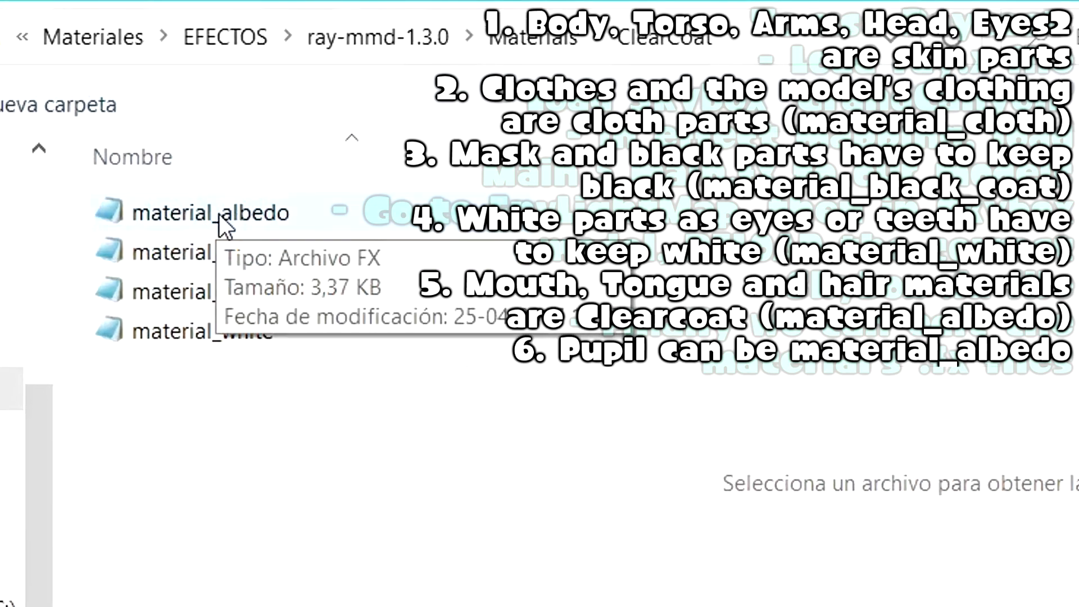
pyautogui.doubleClick(218, 214)
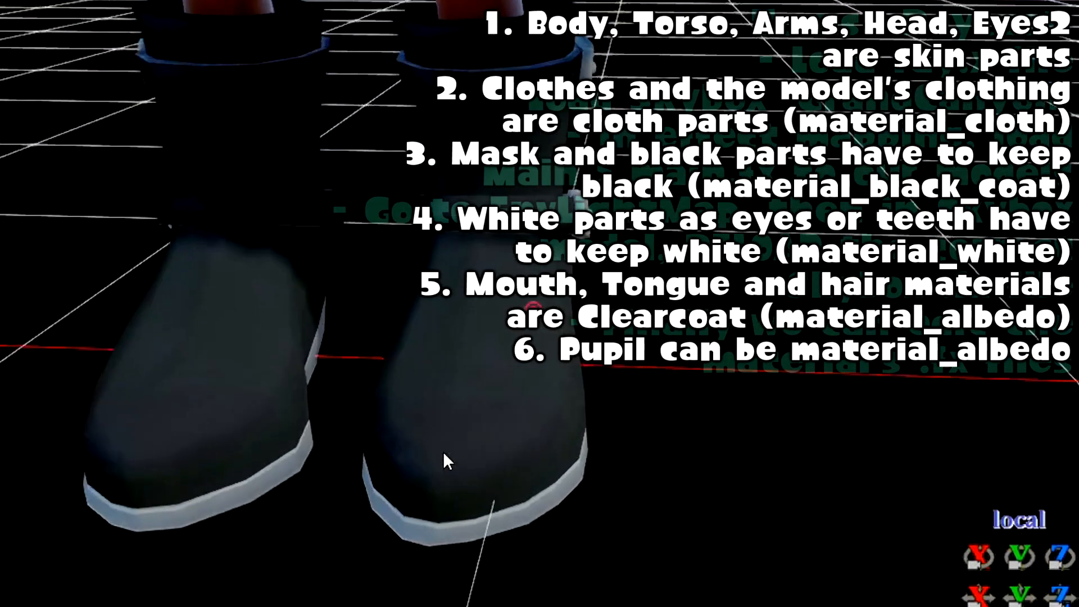
# Look through the ClearCoat and Metallic effect folders for metal parts and inspect the rendered Inkling from other angles.
pyautogui.moveTo(443, 451); pyautogui.dragTo(366, 406, button='right')
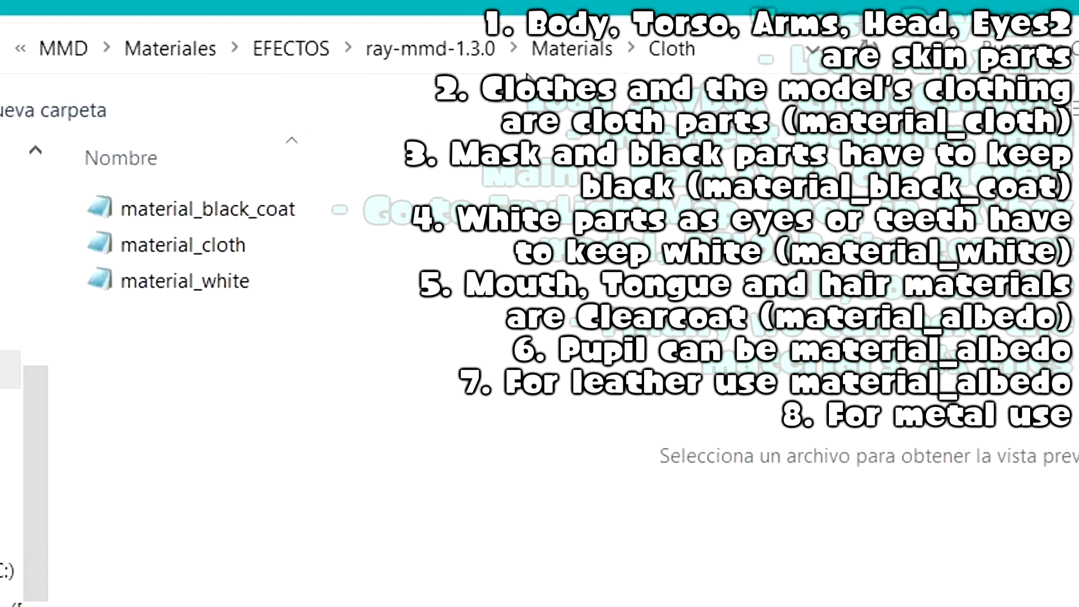
pyautogui.click(574, 53)
pyautogui.doubleClick(185, 178)
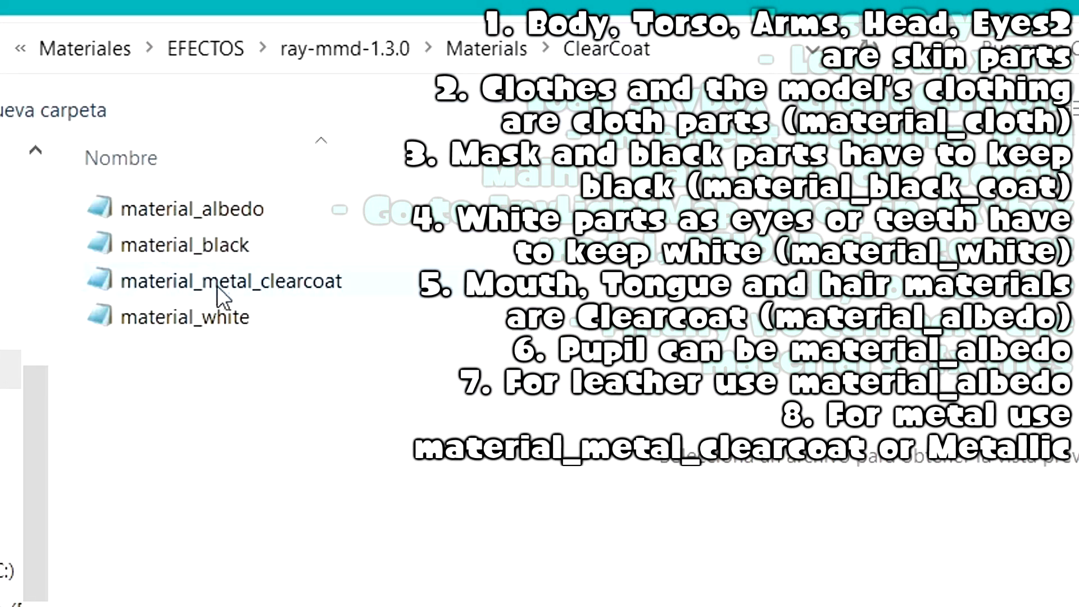
pyautogui.click(499, 54)
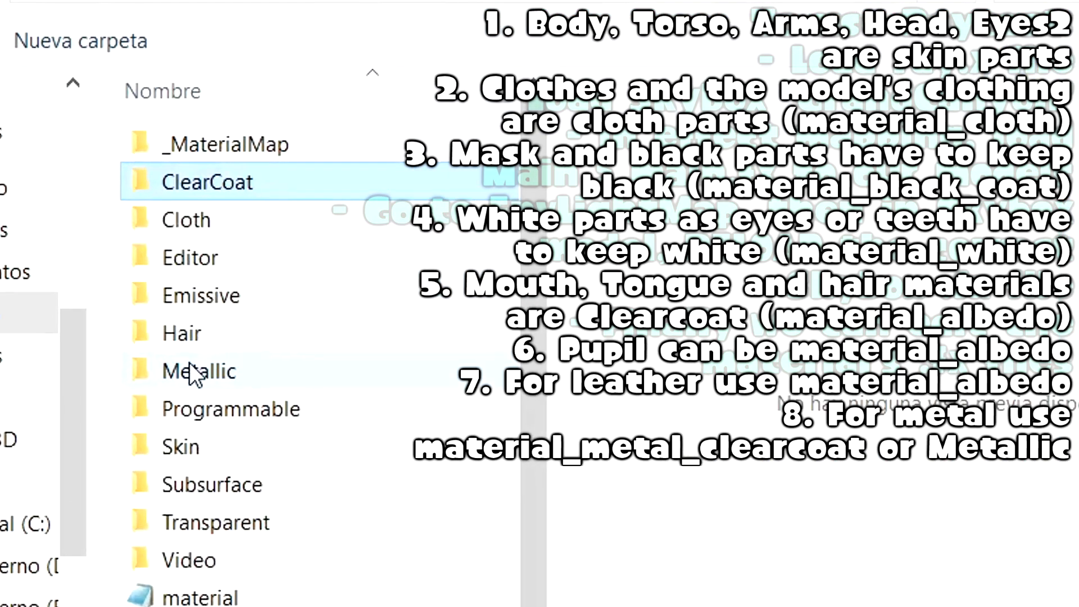
pyautogui.doubleClick(191, 322)
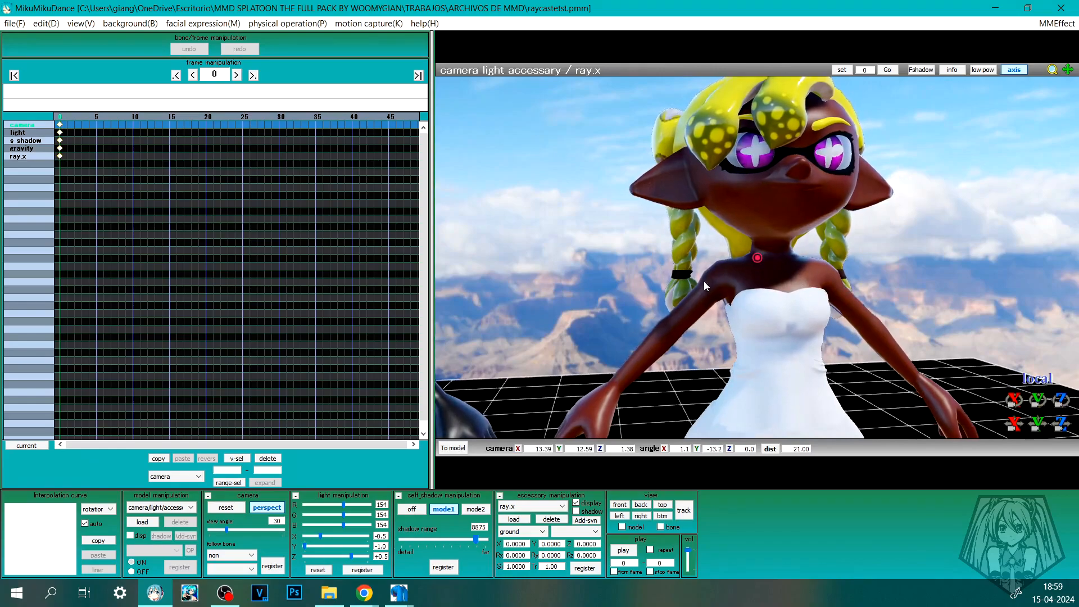
pyautogui.scroll(-6, 681, 298)
pyautogui.moveTo(687, 297); pyautogui.dragTo(714, 288, button='right')
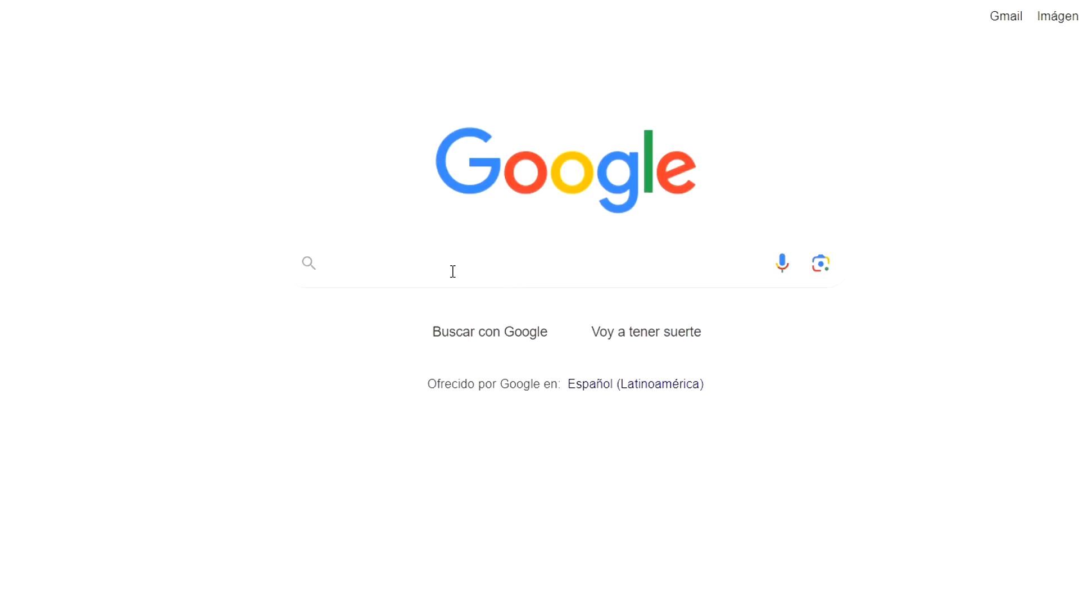
# Search Google for "mmd water effect" and look through the DeviantArt page for Water Effect 5.6 English version.
pyautogui.write('mmd water e')
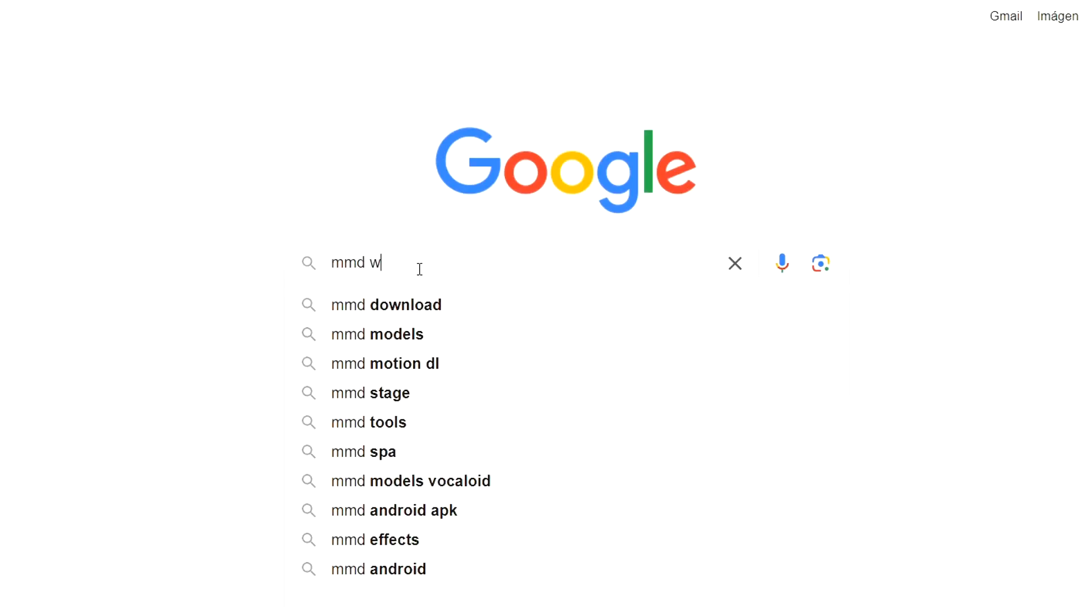
pyautogui.write('ffe')
pyautogui.write('ct')
pyautogui.press('Return')
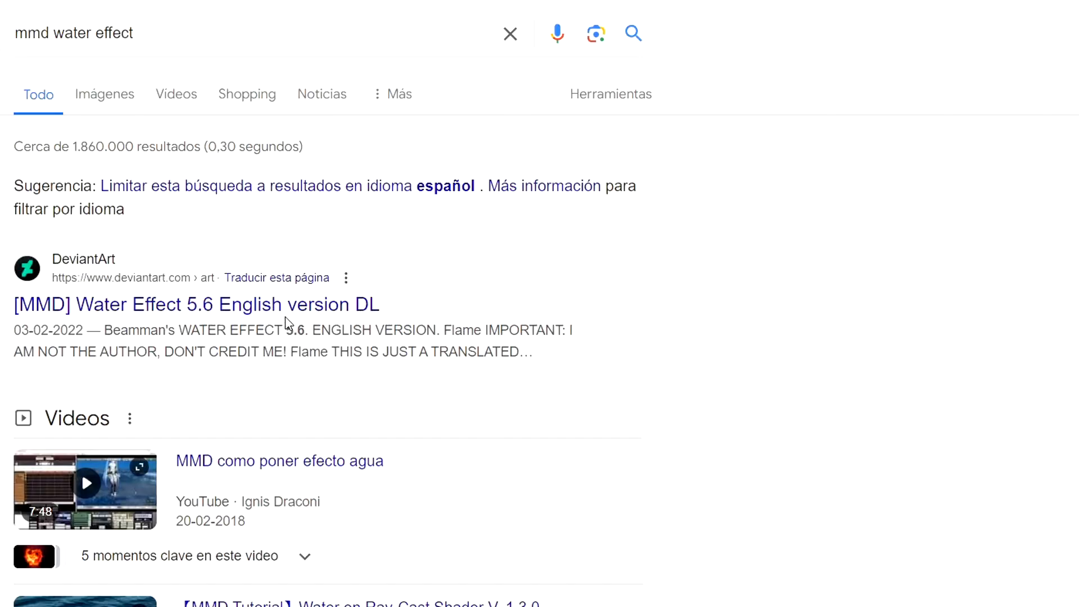
pyautogui.click(288, 312)
pyautogui.scroll(-1, 449, 374)
pyautogui.scroll(-5, 472, 410)
pyautogui.scroll(7, 453, 414)
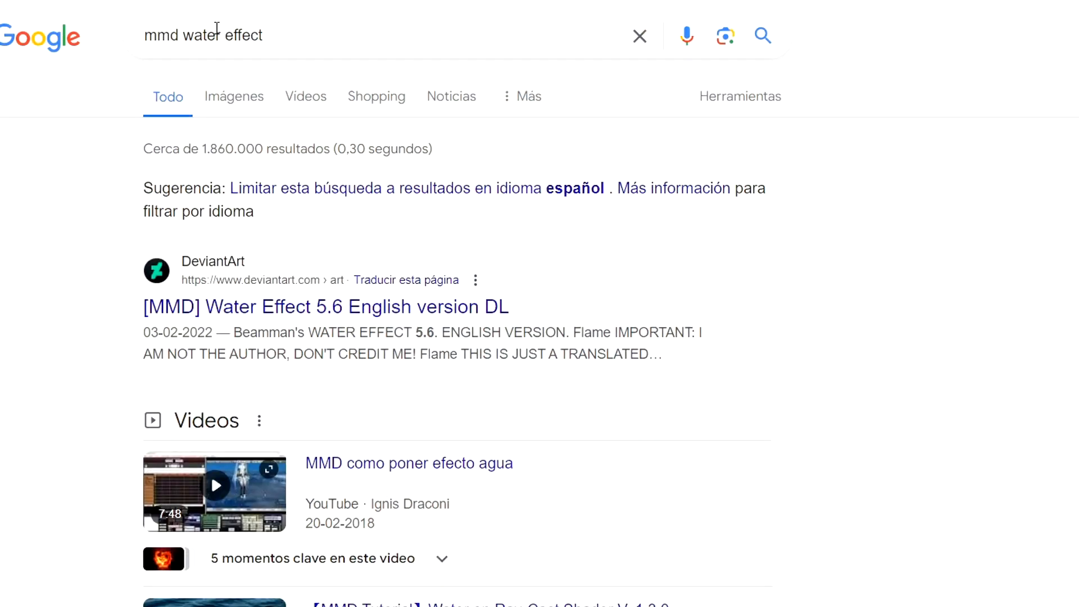
# Change the search to "mmd texfire effect" and open the Learn MikuMikuDance category page on TexFire Effect flames.
pyautogui.click(203, 35)
pyautogui.write('texfire')
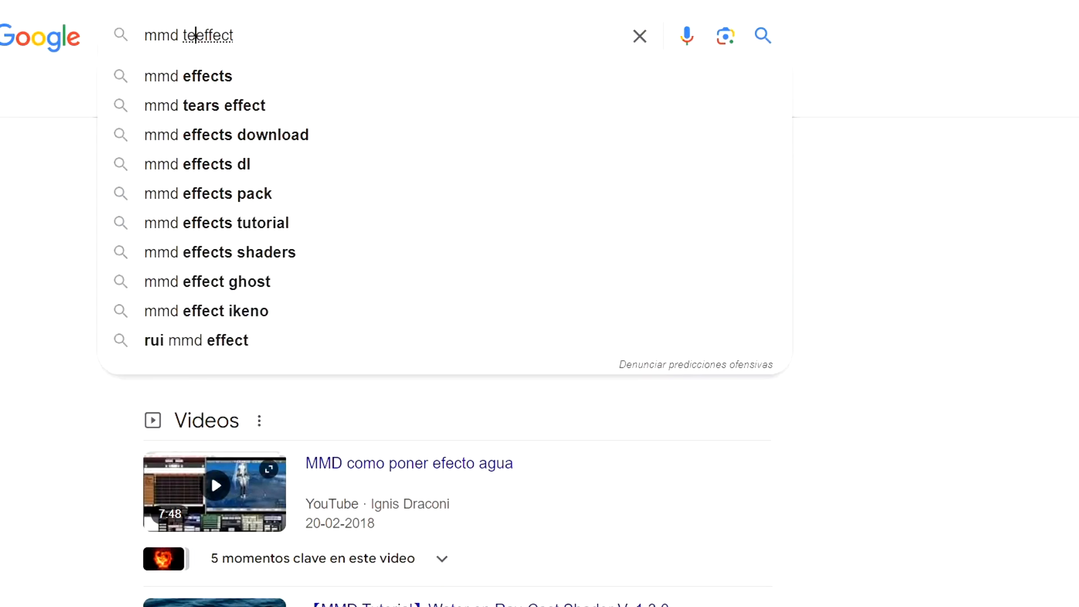
pyautogui.press('Return')
pyautogui.scroll(-5, 379, 202)
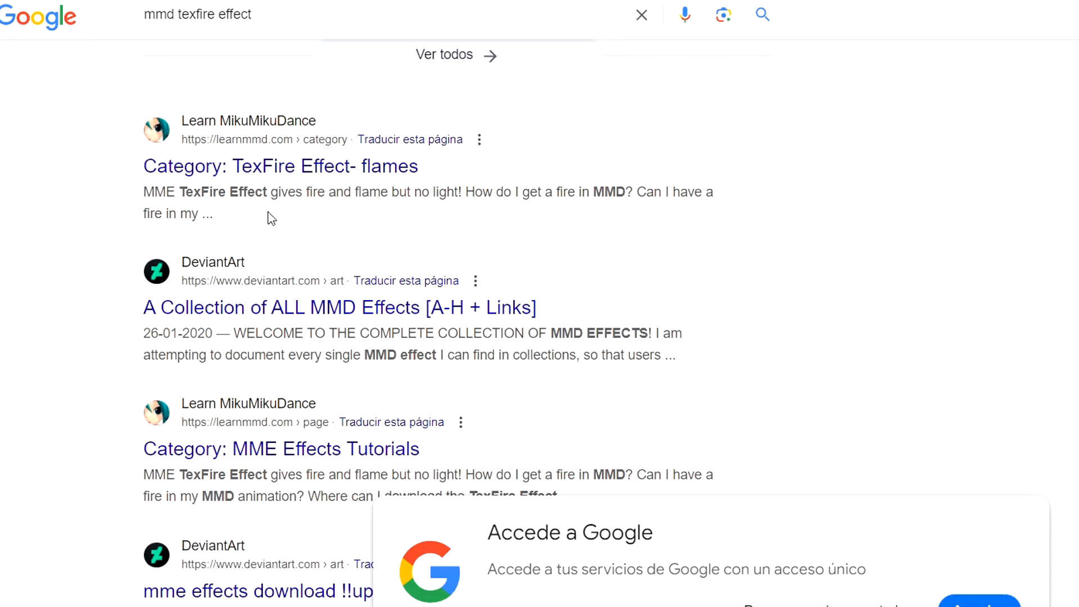
pyautogui.click(325, 166)
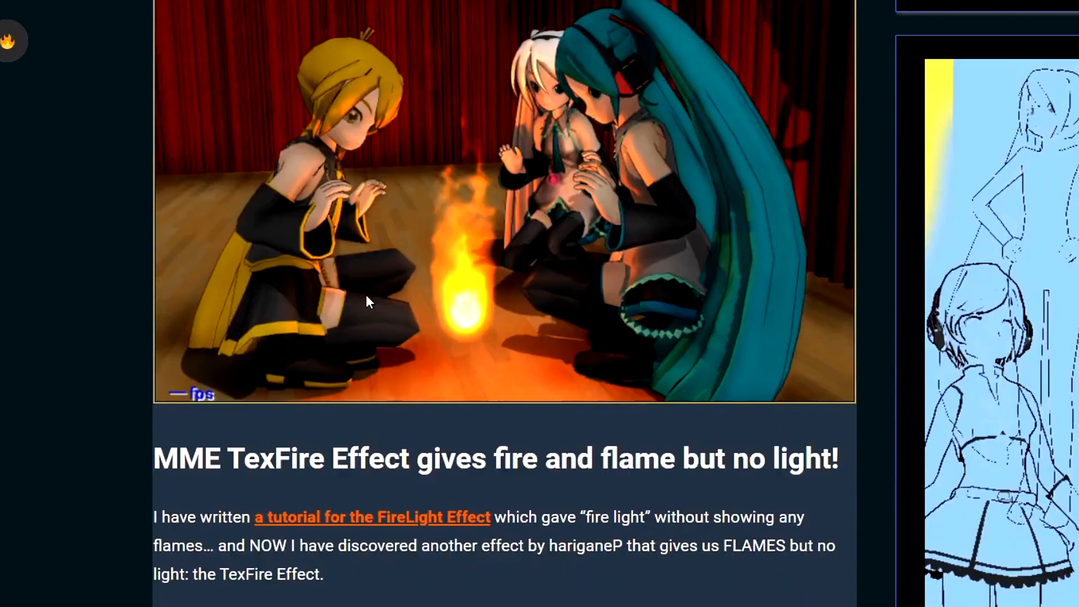
# Follow the link in the TexFire article to the BIGLOBE blog page and try its Spanish translation.
pyautogui.scroll(-10, 366, 298)
pyautogui.click(333, 406)
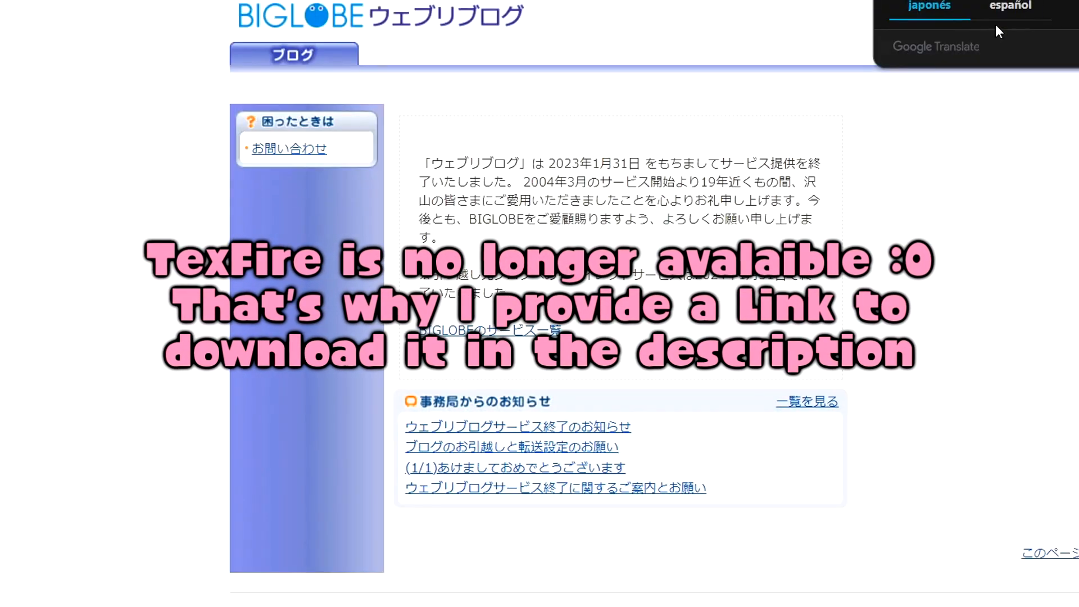
pyautogui.click(996, 4)
pyautogui.click(917, 9)
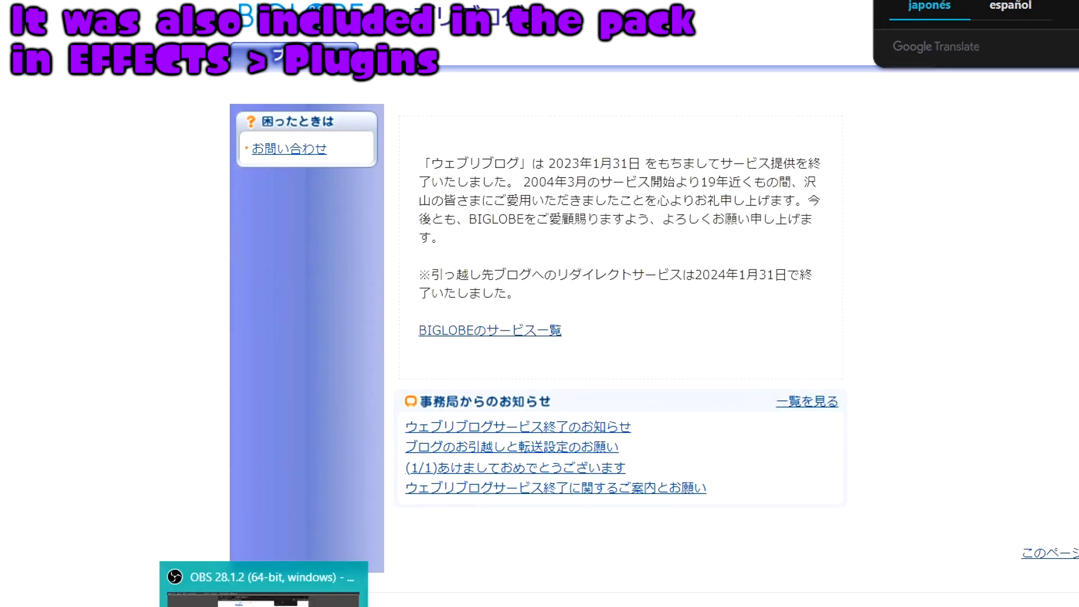
# Switch to MikuMikuDance and load TexFire_MMM.x from the MMM folder of TexFire_v002 as an accessory.
pyautogui.click(156, 593)
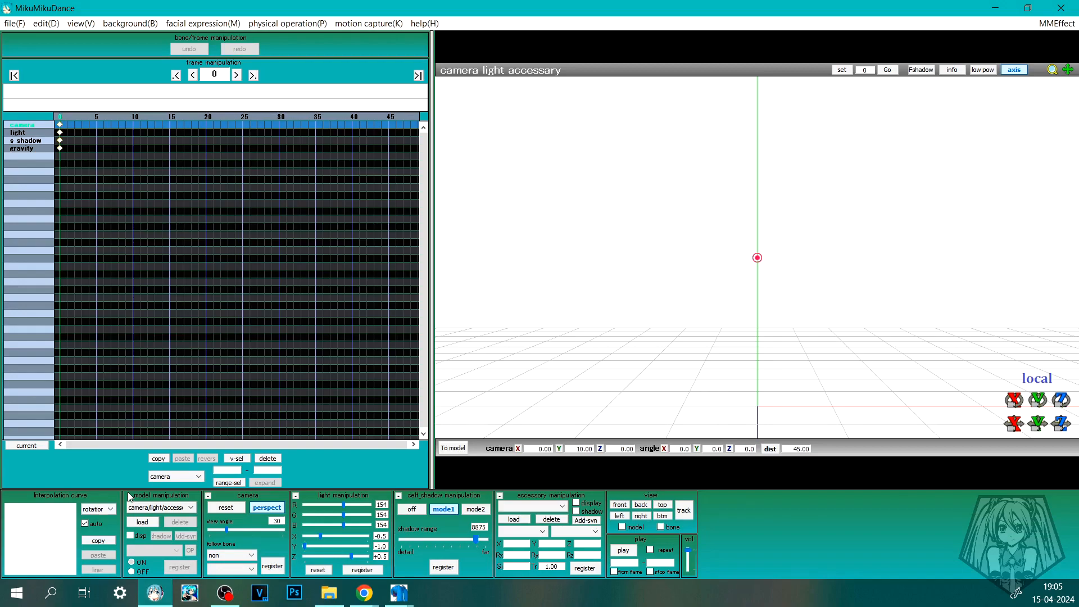
pyautogui.click(144, 522)
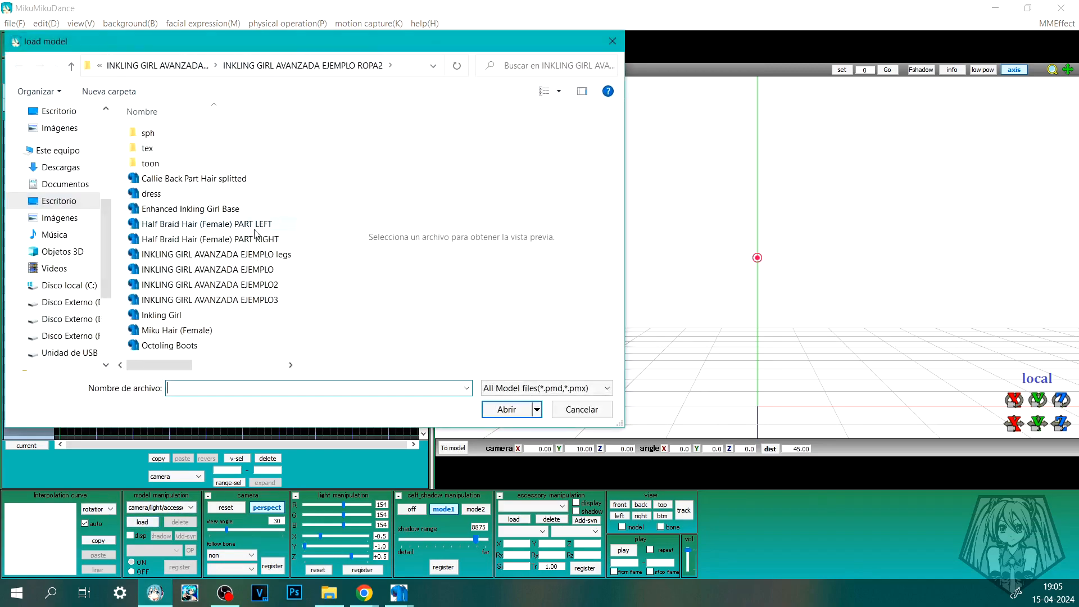
pyautogui.click(574, 409)
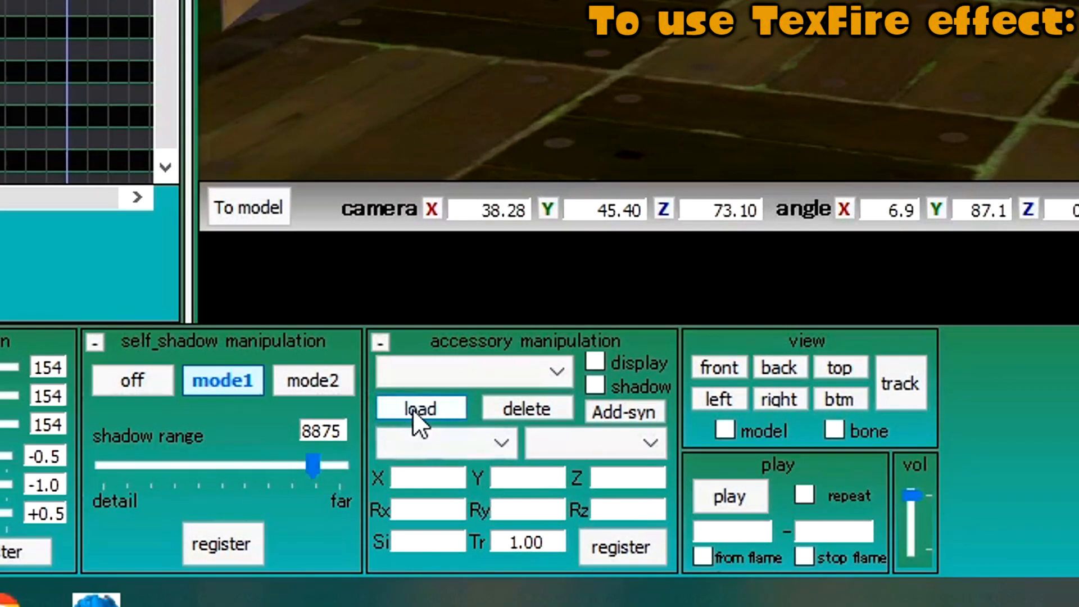
pyautogui.click(415, 411)
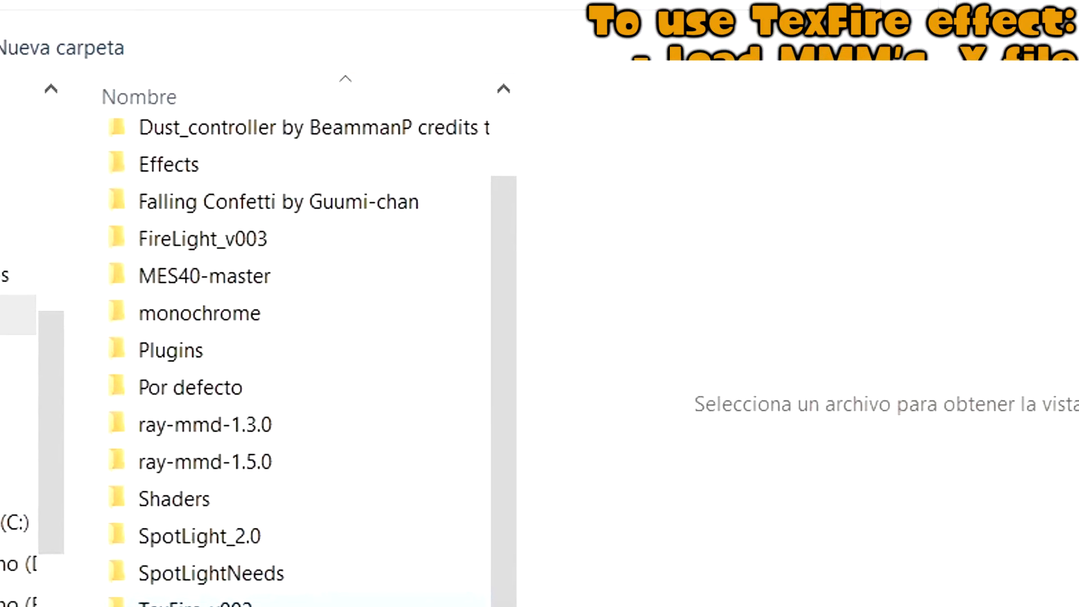
pyautogui.doubleClick(281, 603)
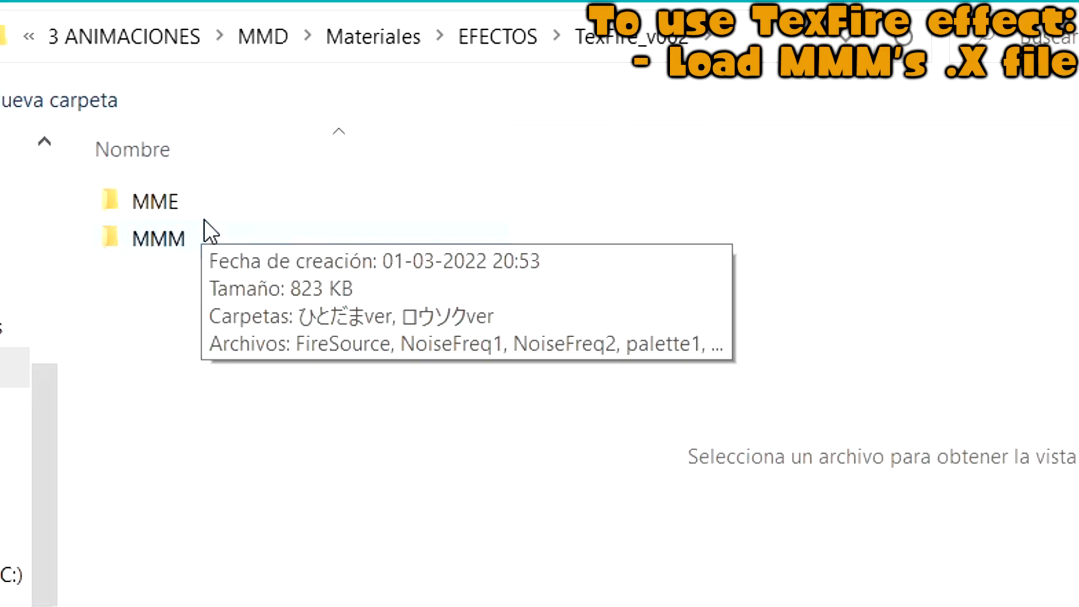
pyautogui.doubleClick(200, 242)
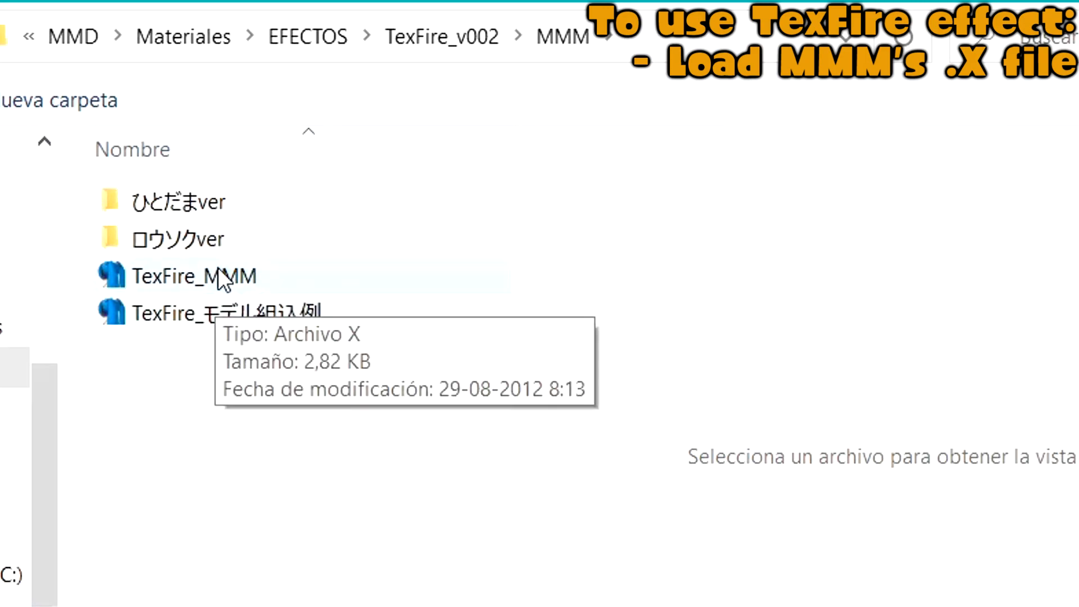
pyautogui.doubleClick(248, 278)
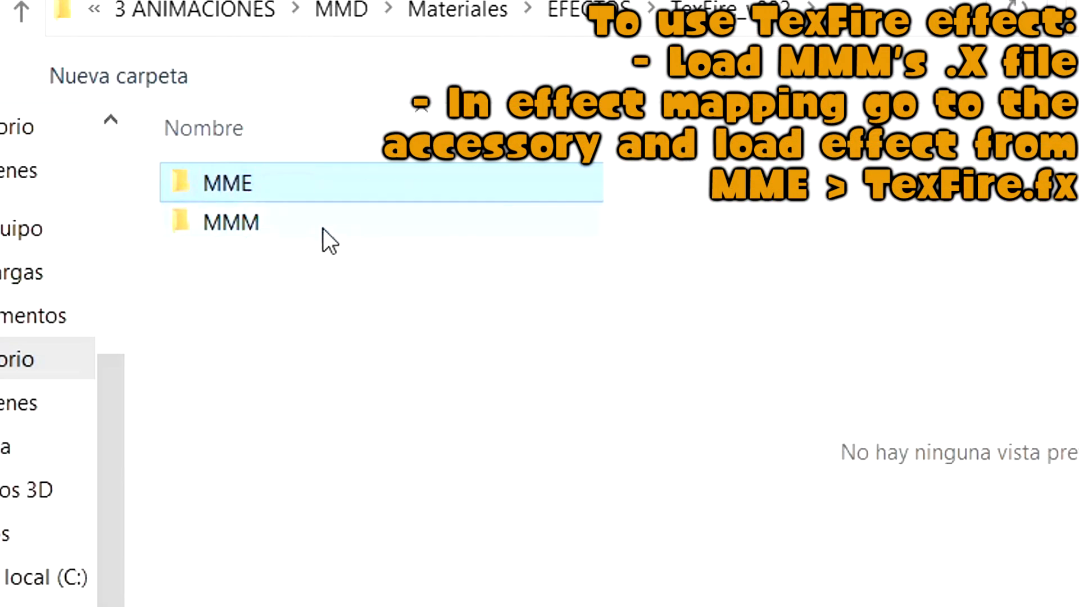
# Assign TexFire.fx from the MME folder to the TexFire accessory, confirm the accessory order and check the flame on the stage.
pyautogui.doubleClick(261, 196)
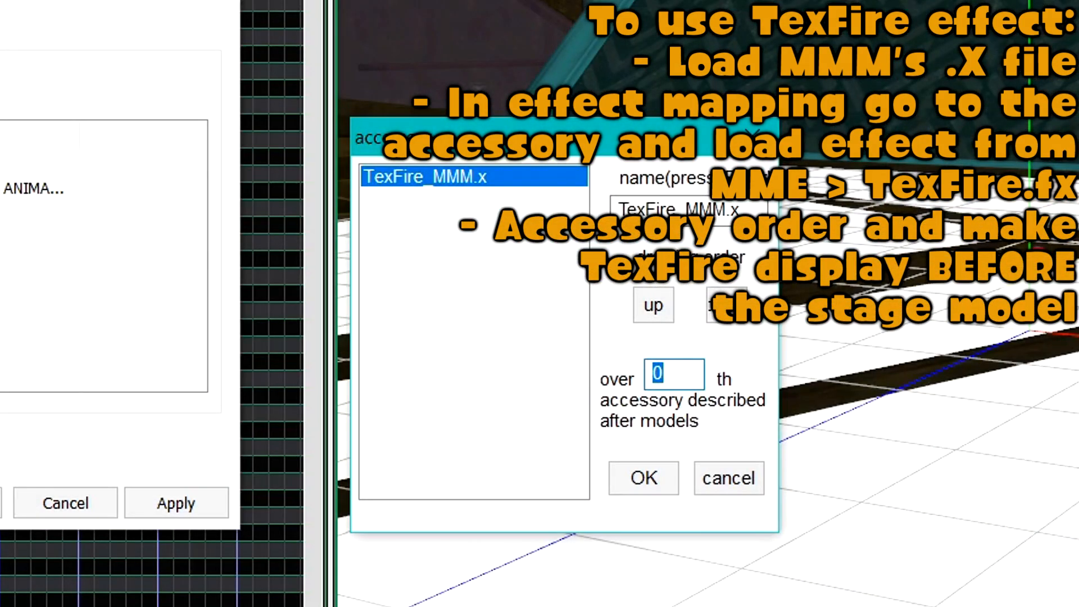
pyautogui.click(644, 477)
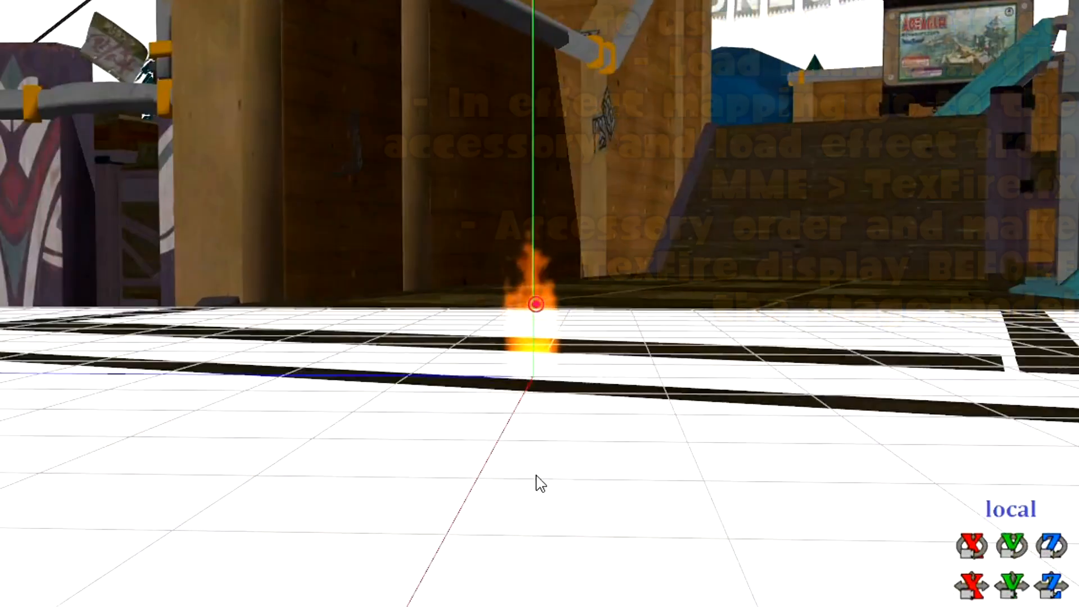
pyautogui.moveTo(536, 483); pyautogui.dragTo(548, 461, button='right')
pyautogui.moveTo(548, 461); pyautogui.dragTo(612, 458, button='right')
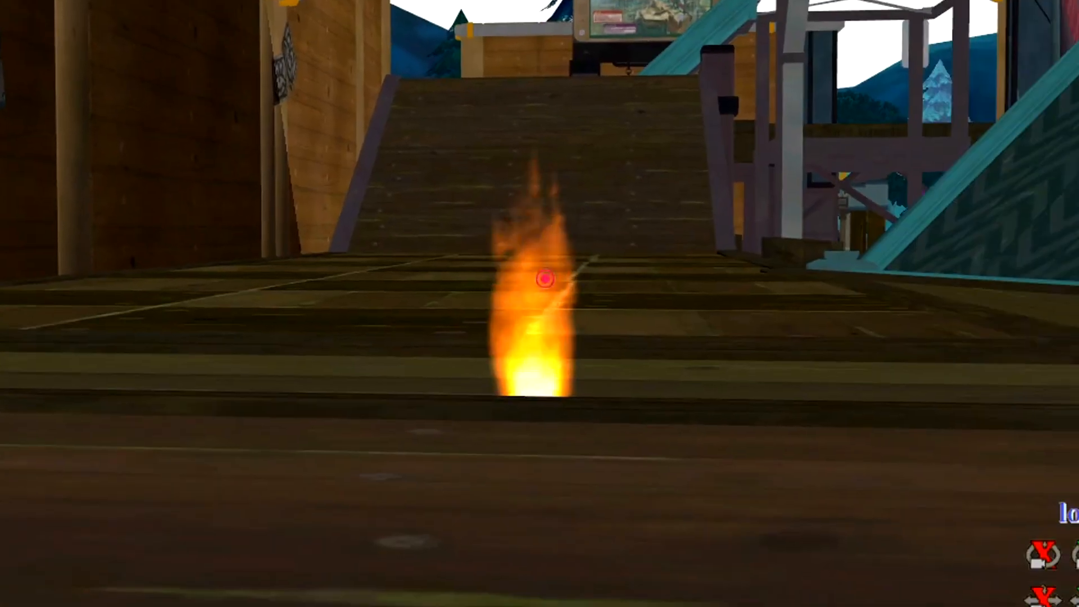
pyautogui.scroll(3, 381, 475)
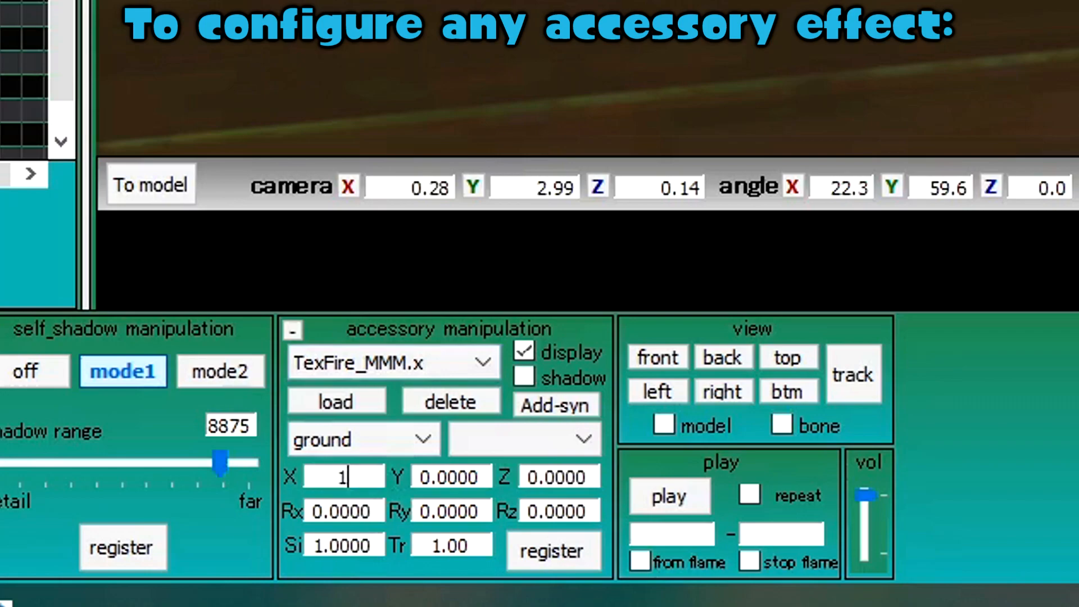
# Set the TexFire accessory's position to X 10 and Y 10, its size to 2 and its transparency to 0.20.
pyautogui.write('0')
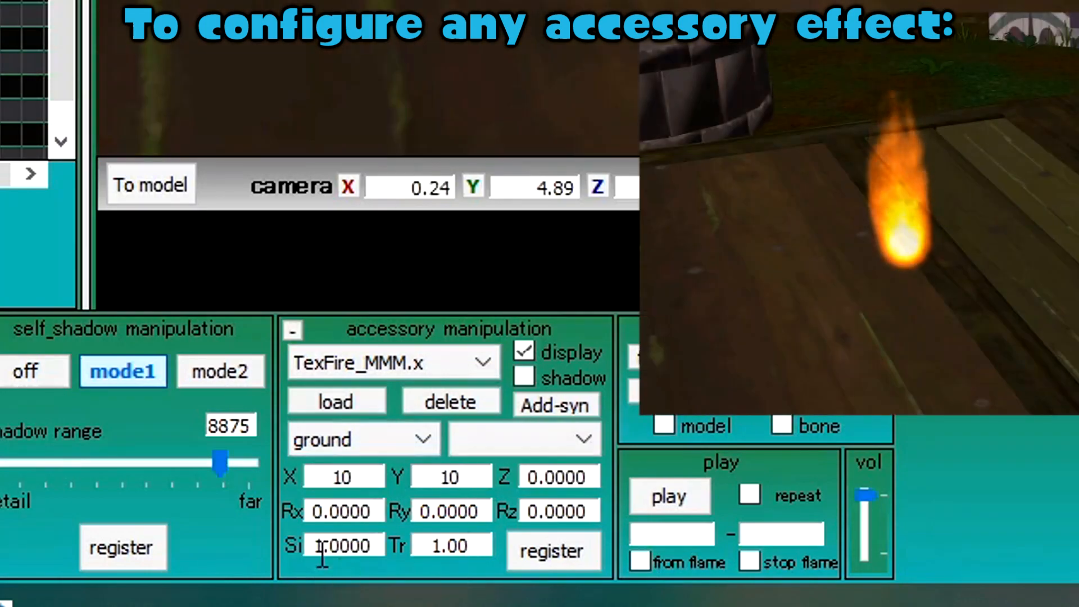
pyautogui.click(321, 551)
pyautogui.press('BackSpace')
pyautogui.write('2')
pyautogui.press('Return')
pyautogui.write('0.2')
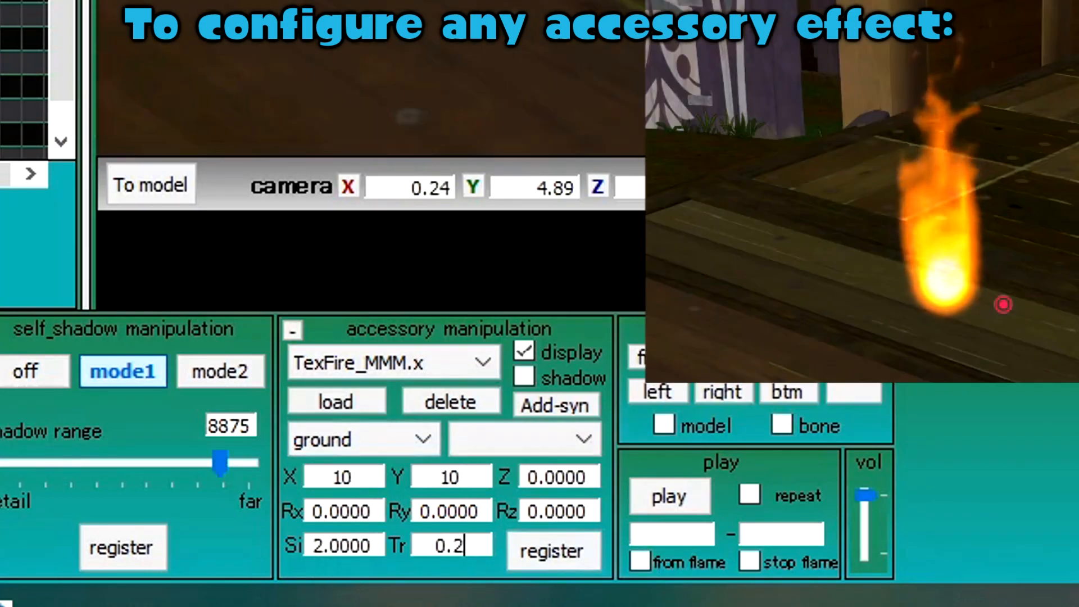
pyautogui.write('0')
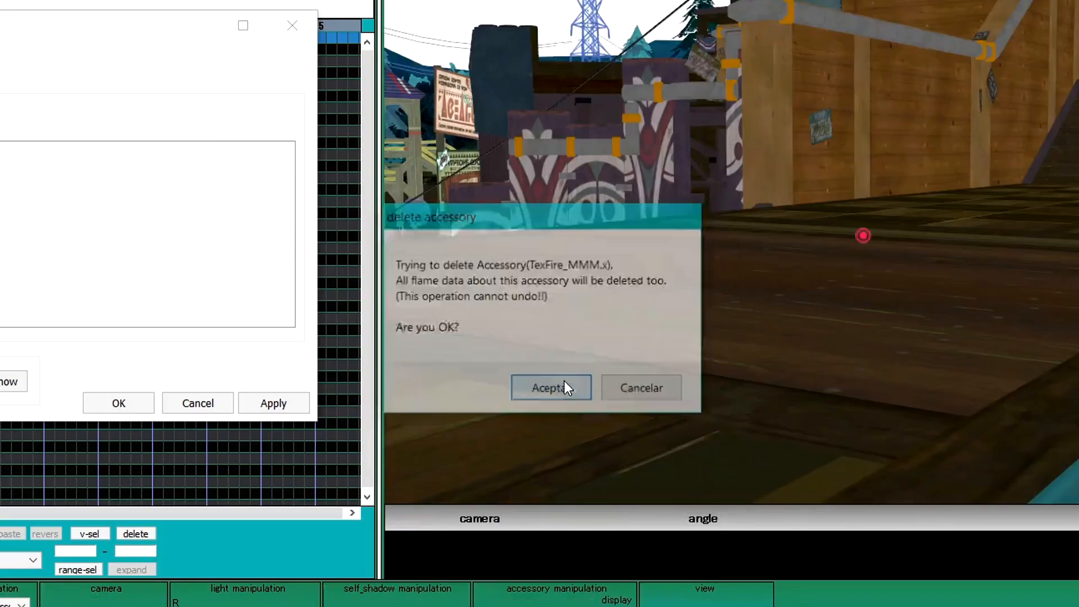
# Delete the TexFire accessory from the scene.
pyautogui.click(563, 384)
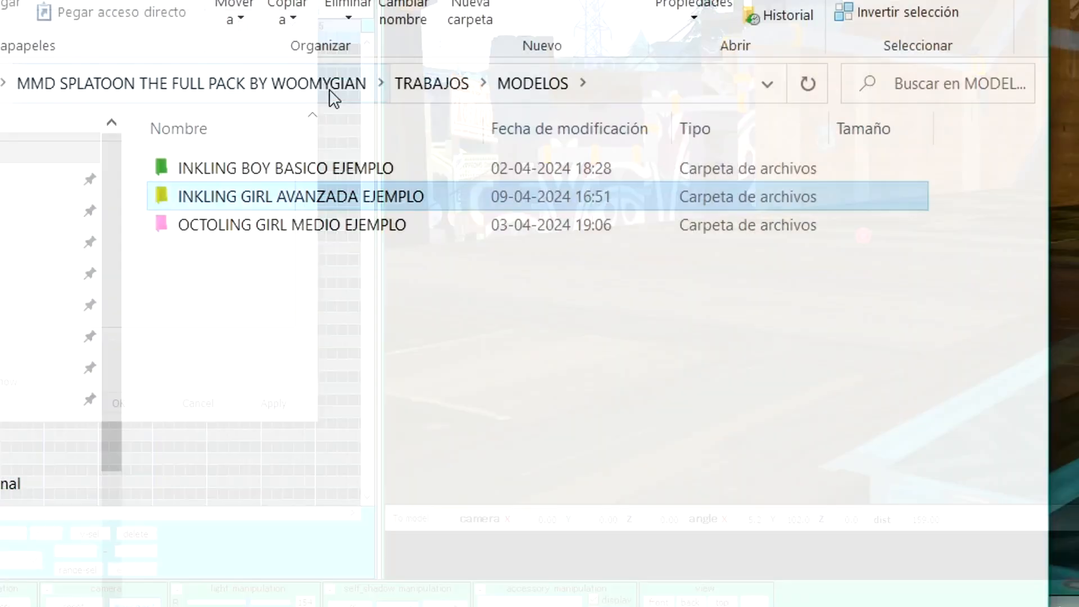
# Extract the downloaded water effect 5.6 English version archive into its own folder inside the MMD SPLATOON pack folder.
pyautogui.click(330, 90)
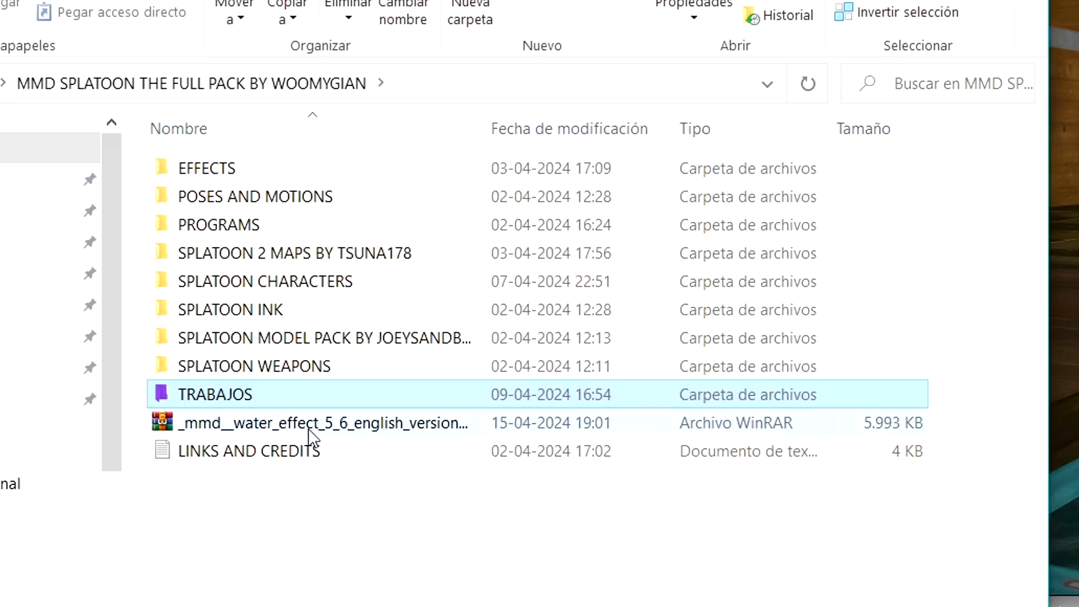
pyautogui.click(315, 430)
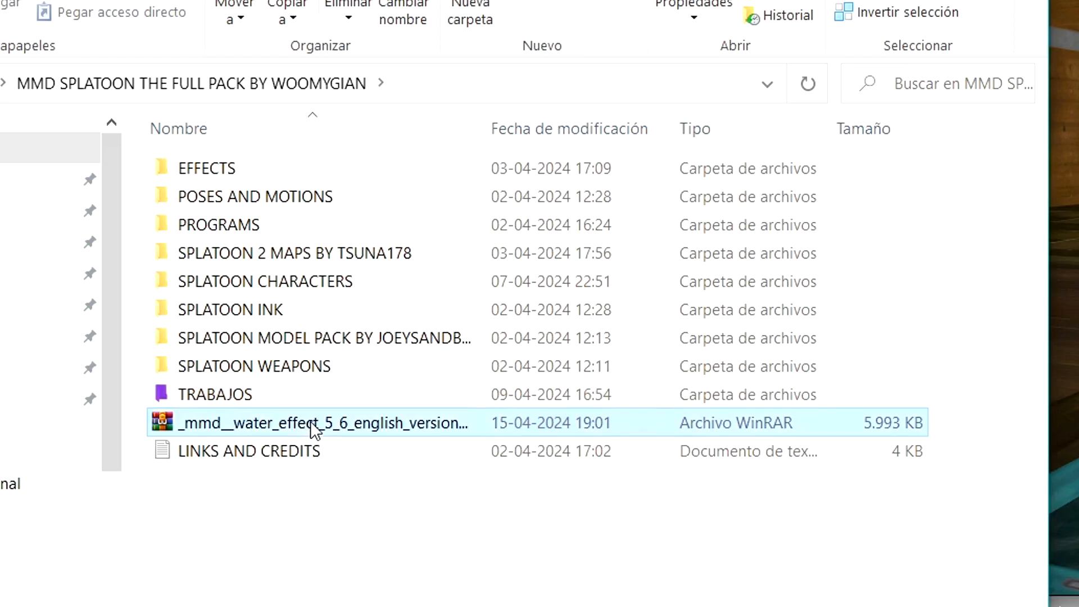
pyautogui.rightClick(323, 423)
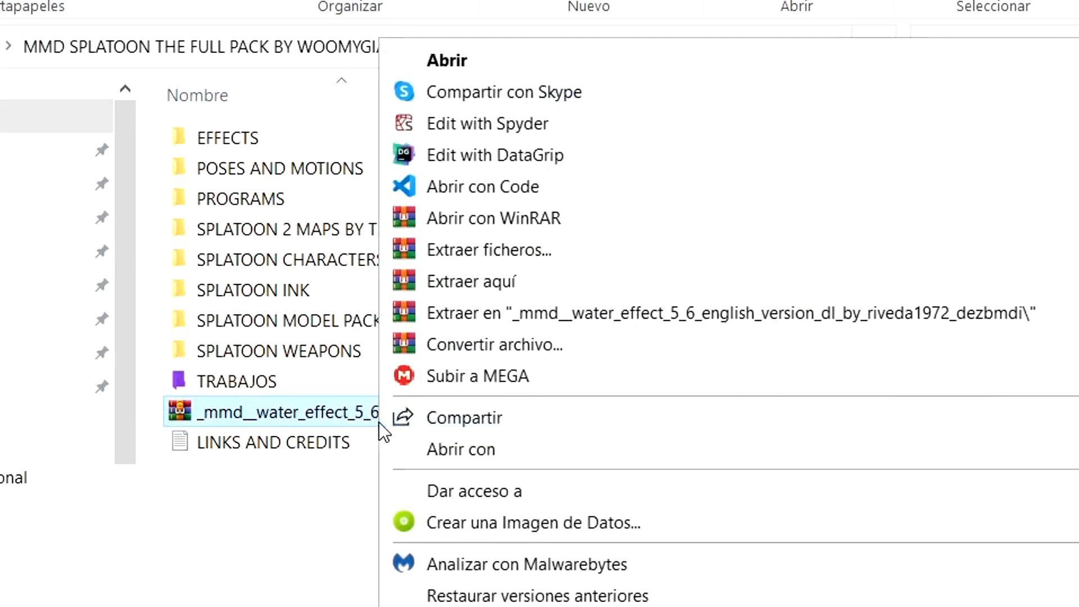
pyautogui.click(503, 315)
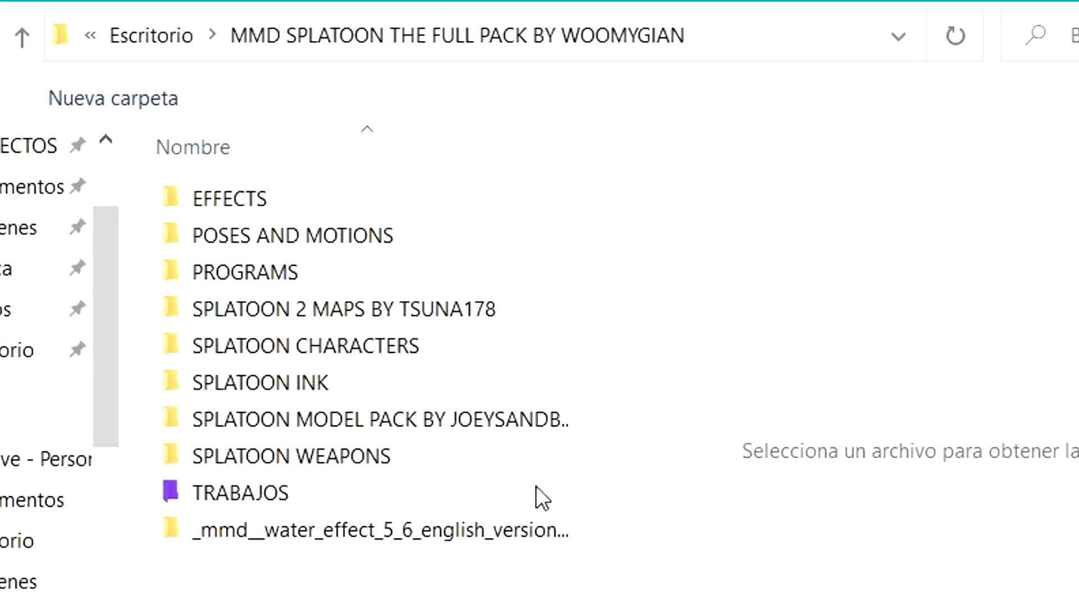
# Load Water2_puddle.x from the water effect's Water_Calm folder as an accessory, with its size at 100 and Y at -30.
pyautogui.doubleClick(194, 537)
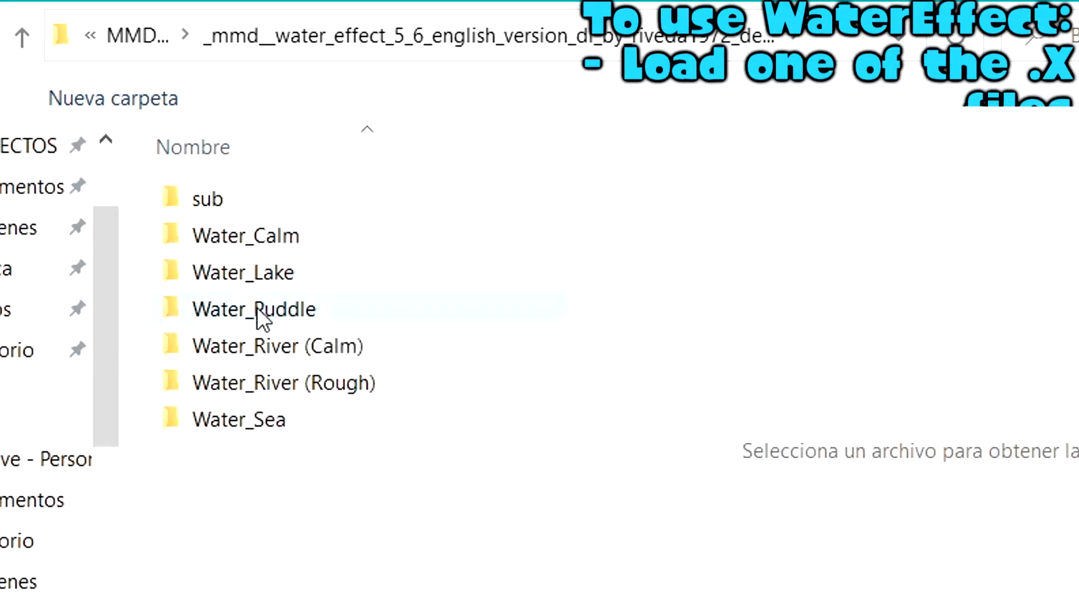
pyautogui.doubleClick(270, 236)
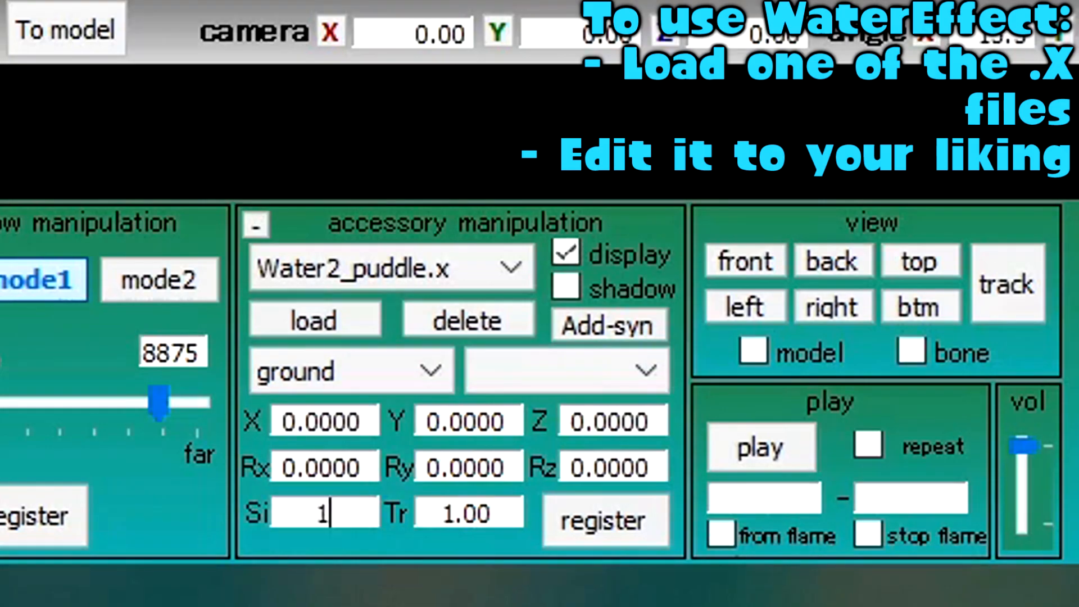
pyautogui.write('00')
# Inspect the water around the stage from several angles and go back from Water_Calm to the main water effect folder.
pyautogui.moveTo(679, 198); pyautogui.dragTo(805, 126, button='right')
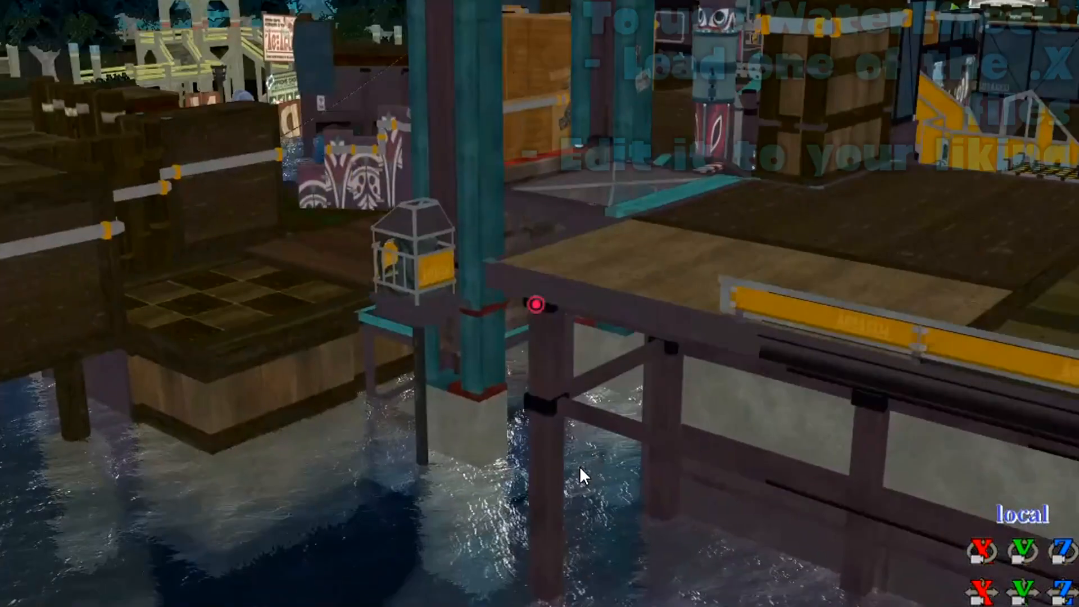
pyautogui.moveTo(580, 470); pyautogui.dragTo(304, 415, button='right')
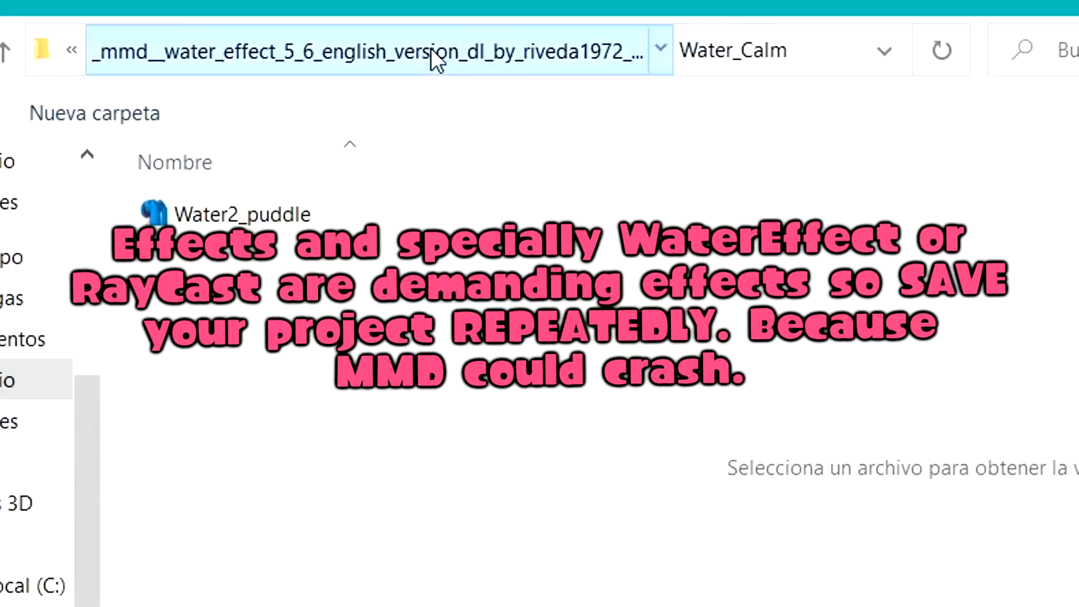
pyautogui.click(436, 60)
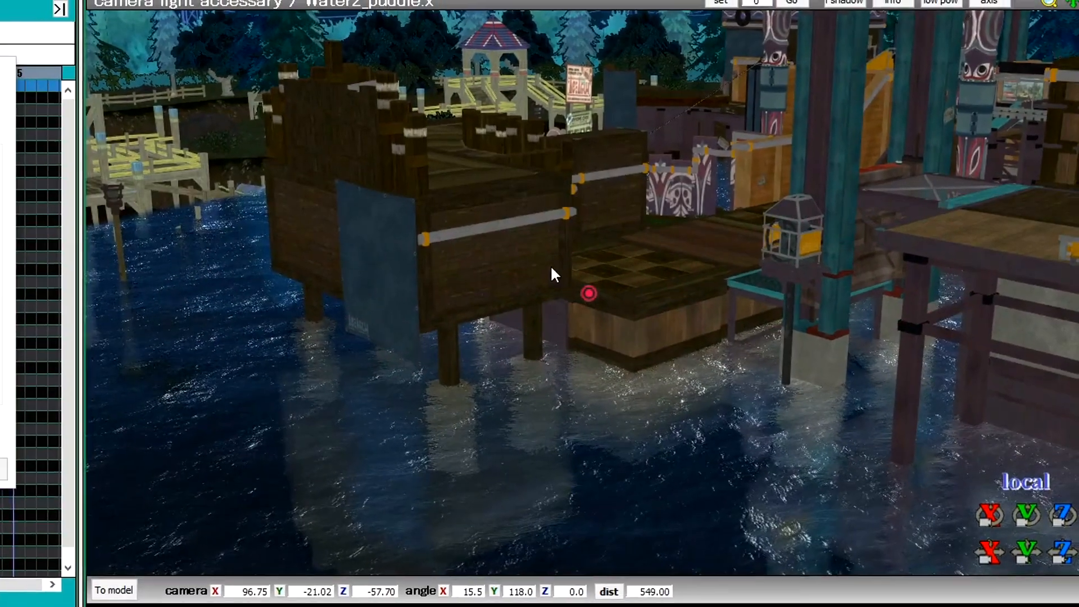
pyautogui.moveTo(551, 267); pyautogui.dragTo(647, 347, button='middle')
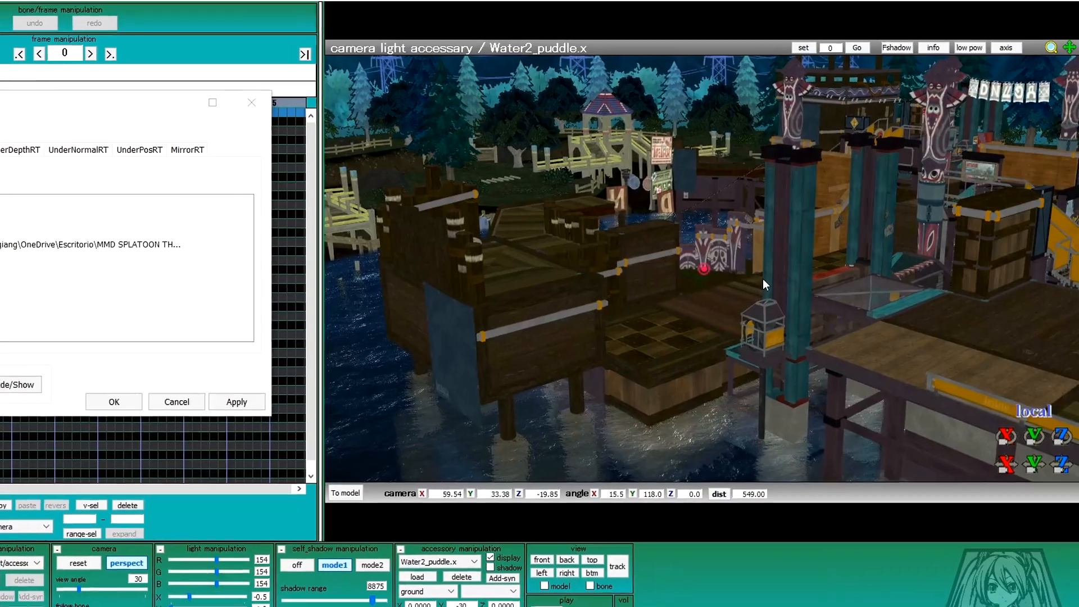